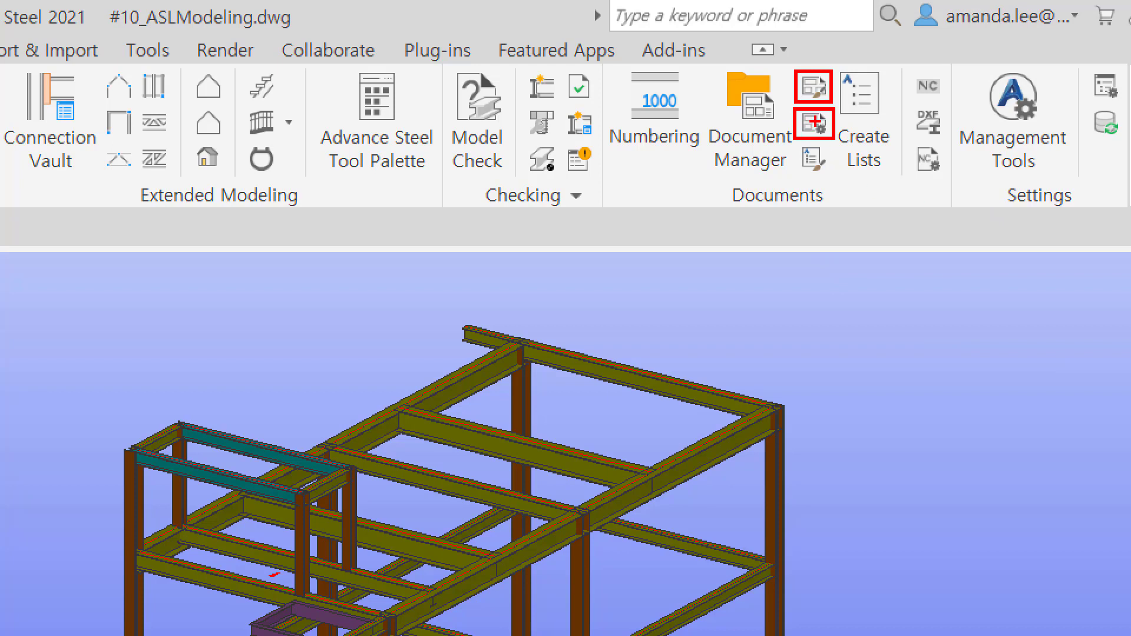
# Step: Open the Advance Steel Tools palette beside the model and point out its camera tools
pyautogui.moveTo(846, 117); pyautogui.dragTo(860, 112)
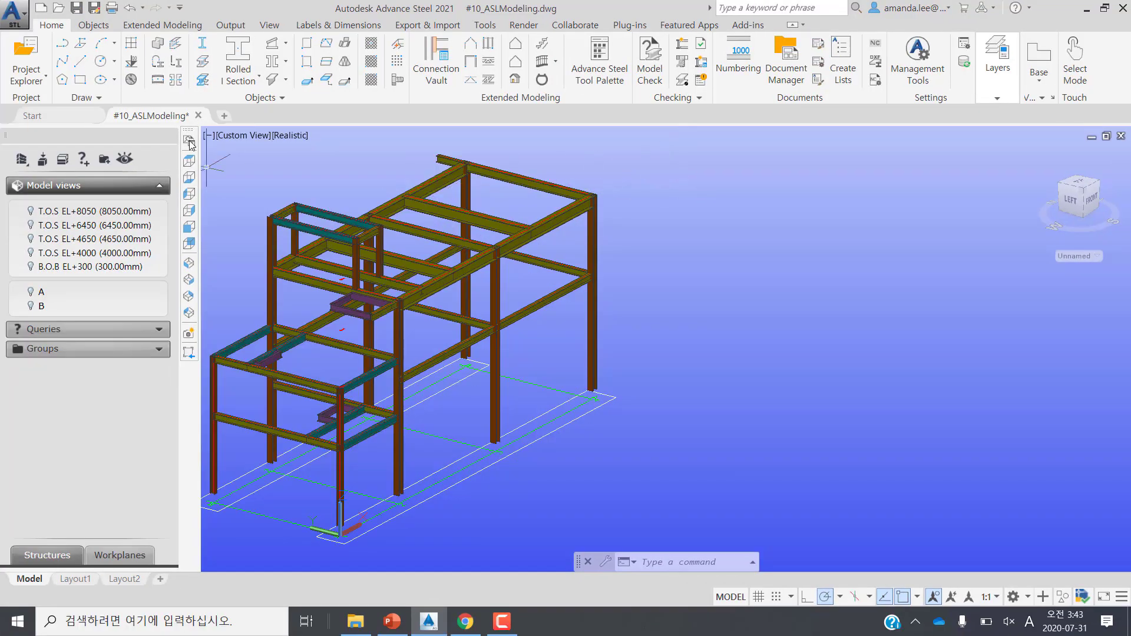
pyautogui.click(604, 84)
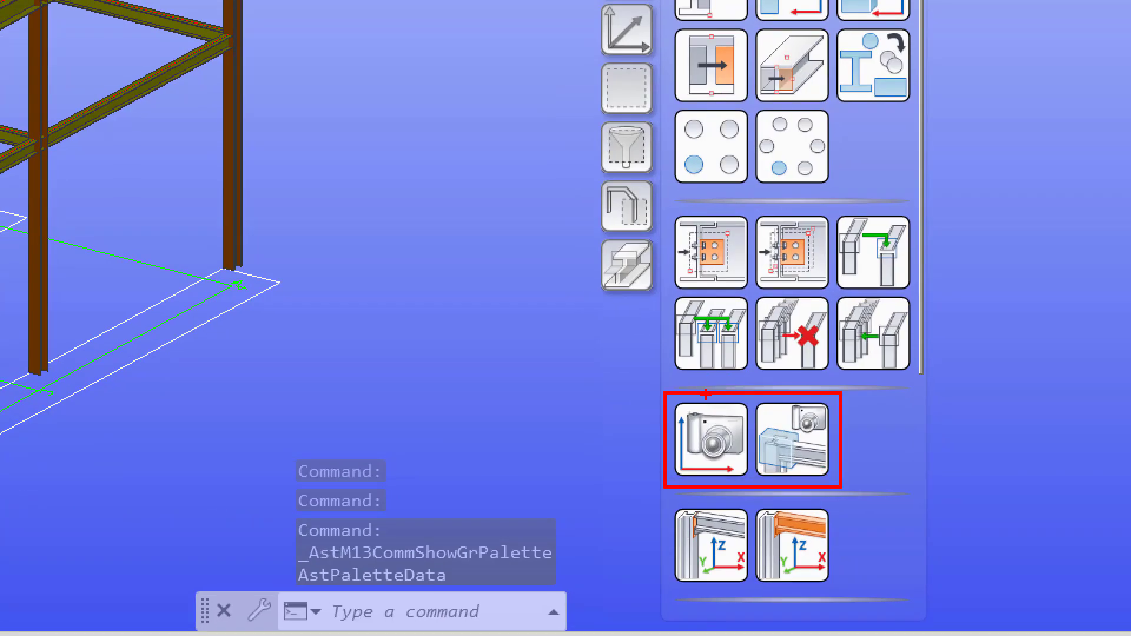
pyautogui.moveTo(706, 396); pyautogui.dragTo(740, 376)
pyautogui.moveTo(790, 431); pyautogui.dragTo(811, 415)
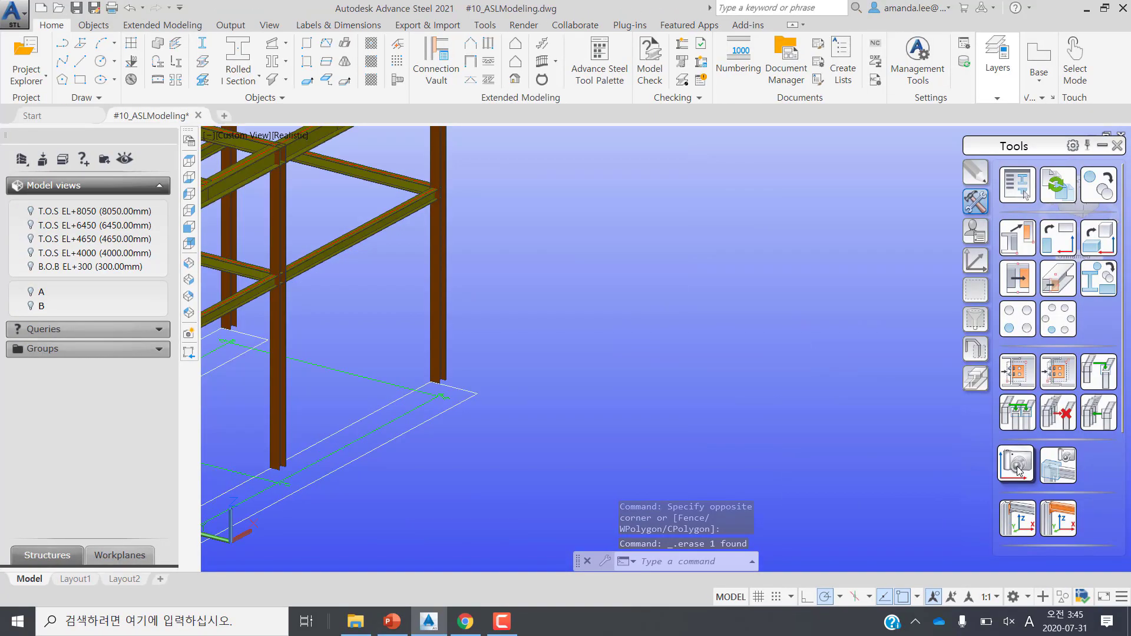
# Step: Place a camera at a point in the model and show its Detail box settings in the Camera dialog
pyautogui.click(1017, 470)
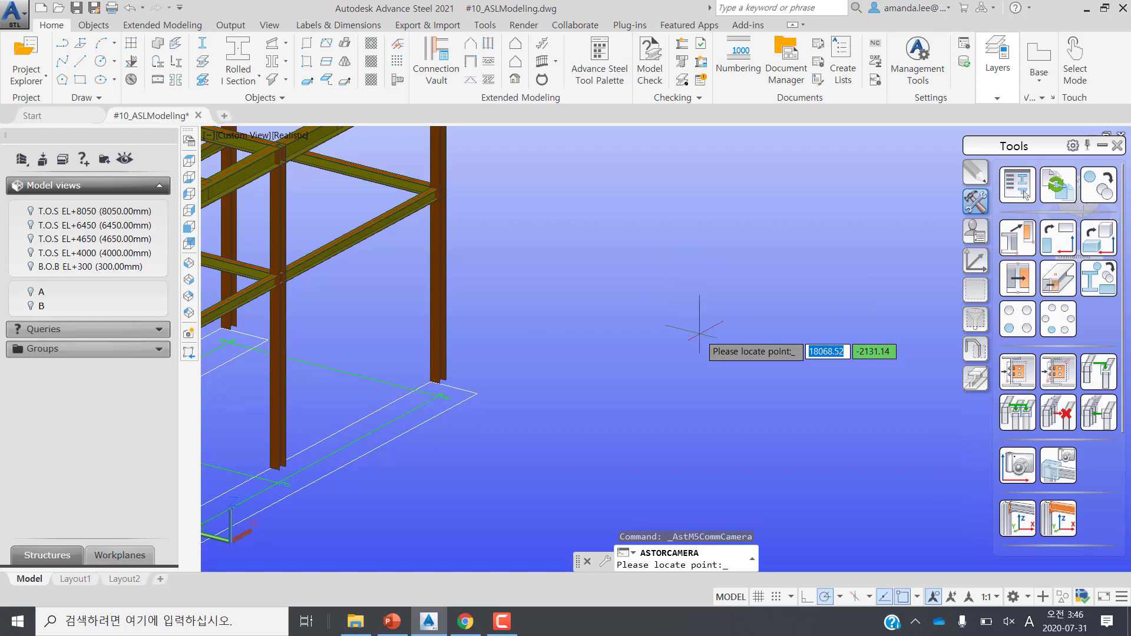
pyautogui.click(699, 325)
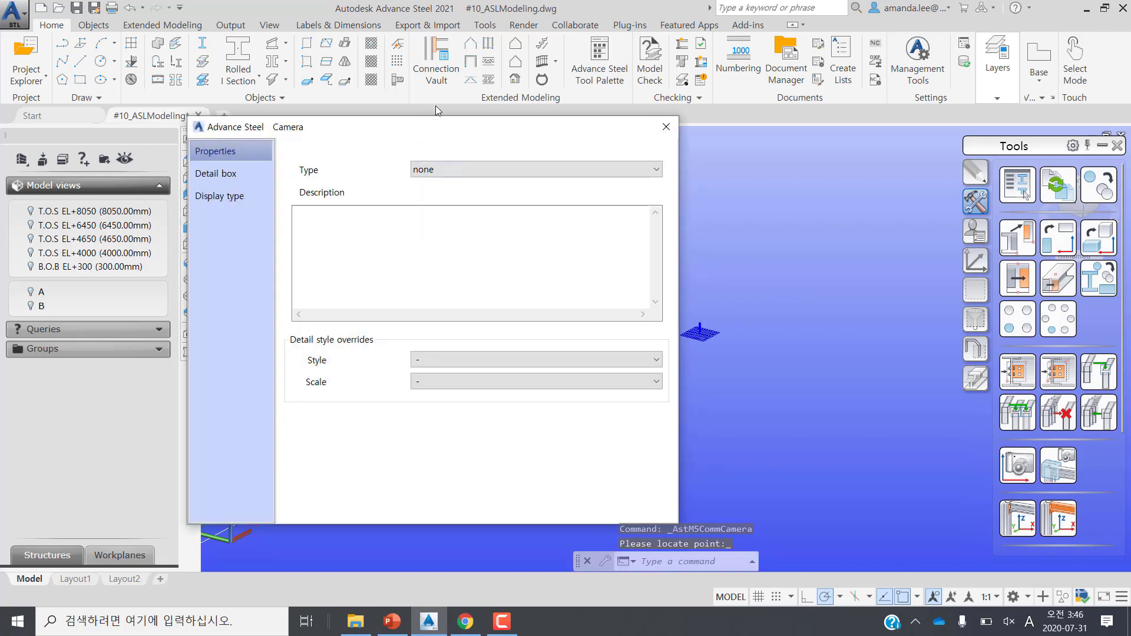
pyautogui.moveTo(475, 126); pyautogui.dragTo(367, 137)
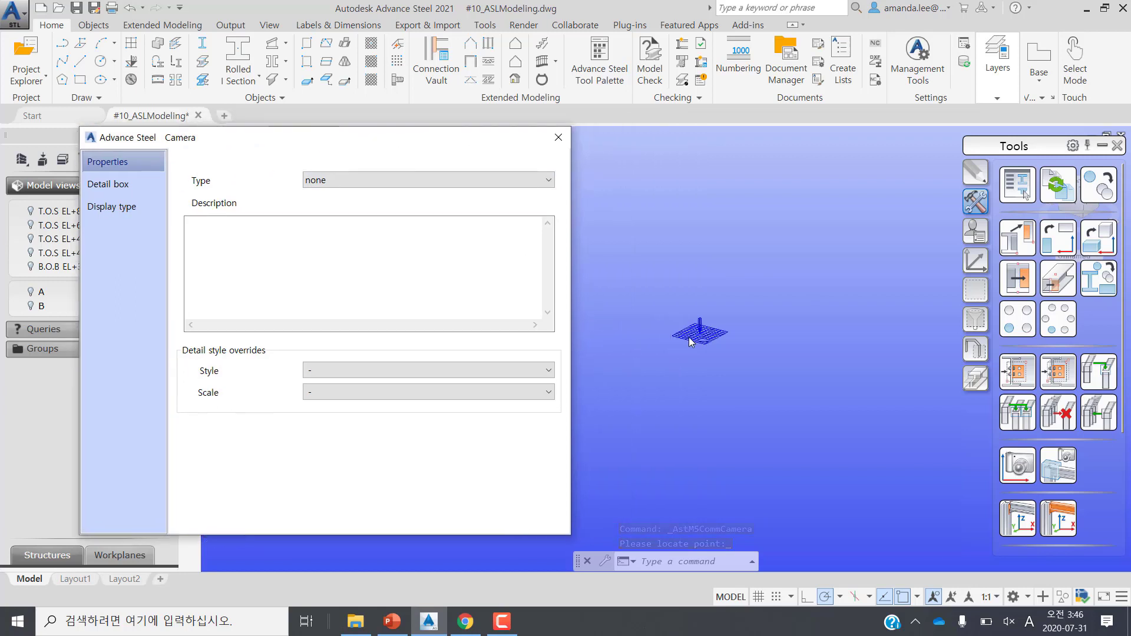
pyautogui.scroll(5, 686, 328)
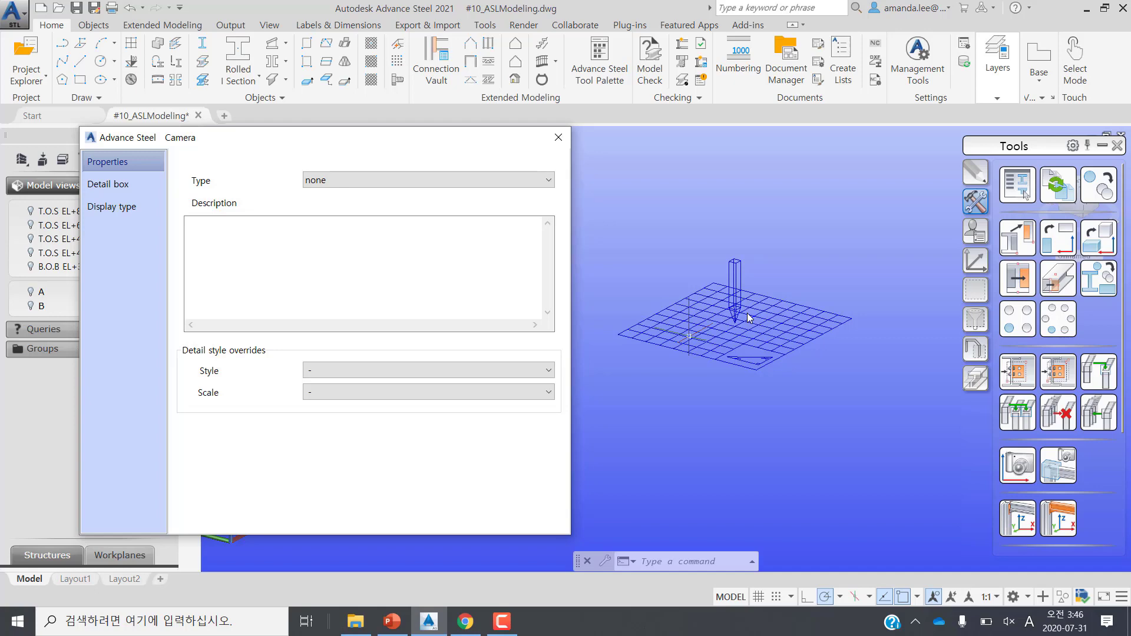
pyautogui.press('Escape')
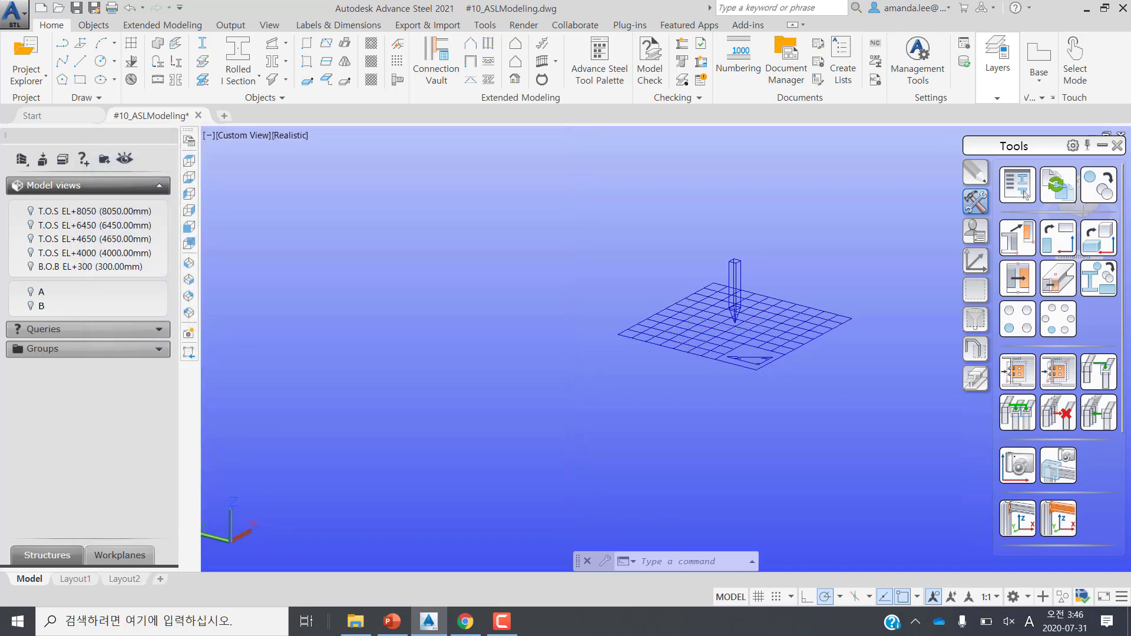
pyautogui.press('Return')
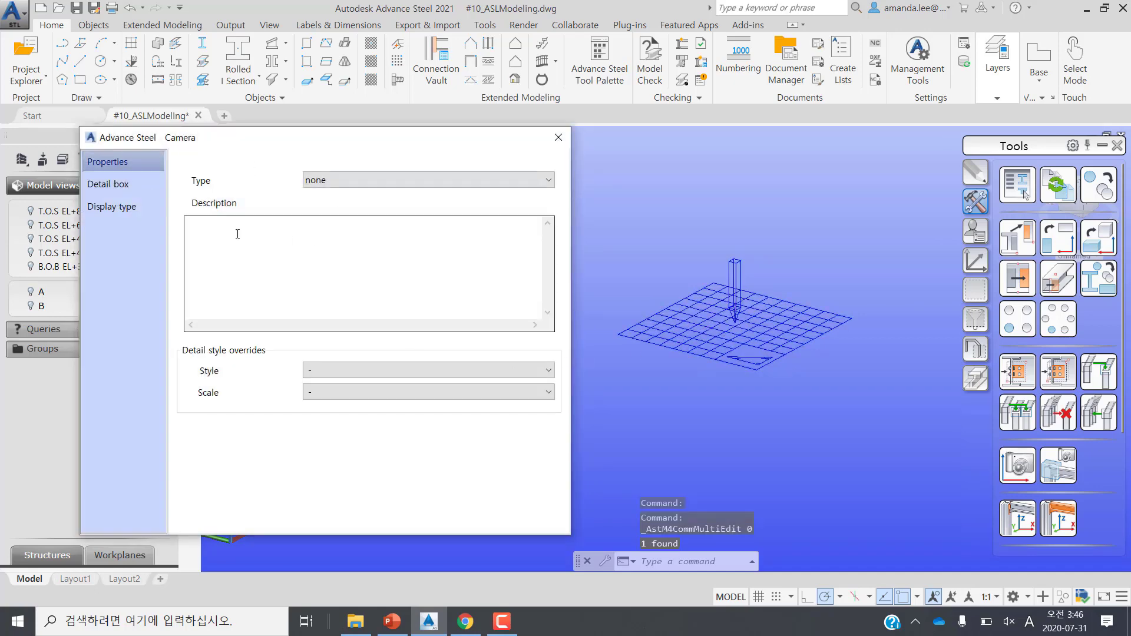
pyautogui.click(124, 193)
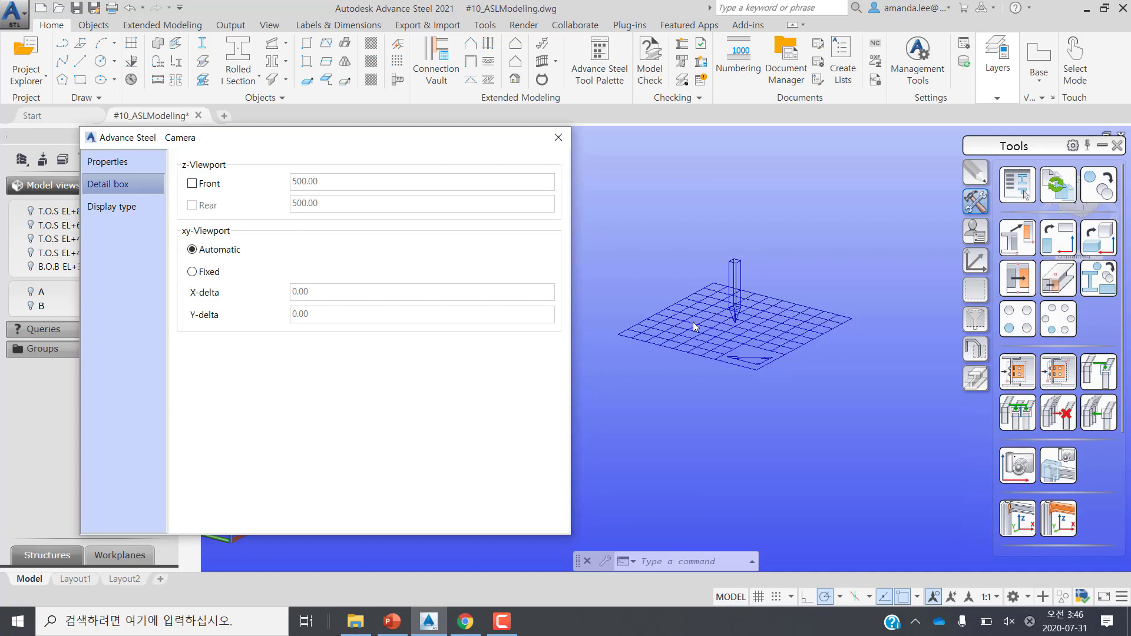
pyautogui.click(192, 183)
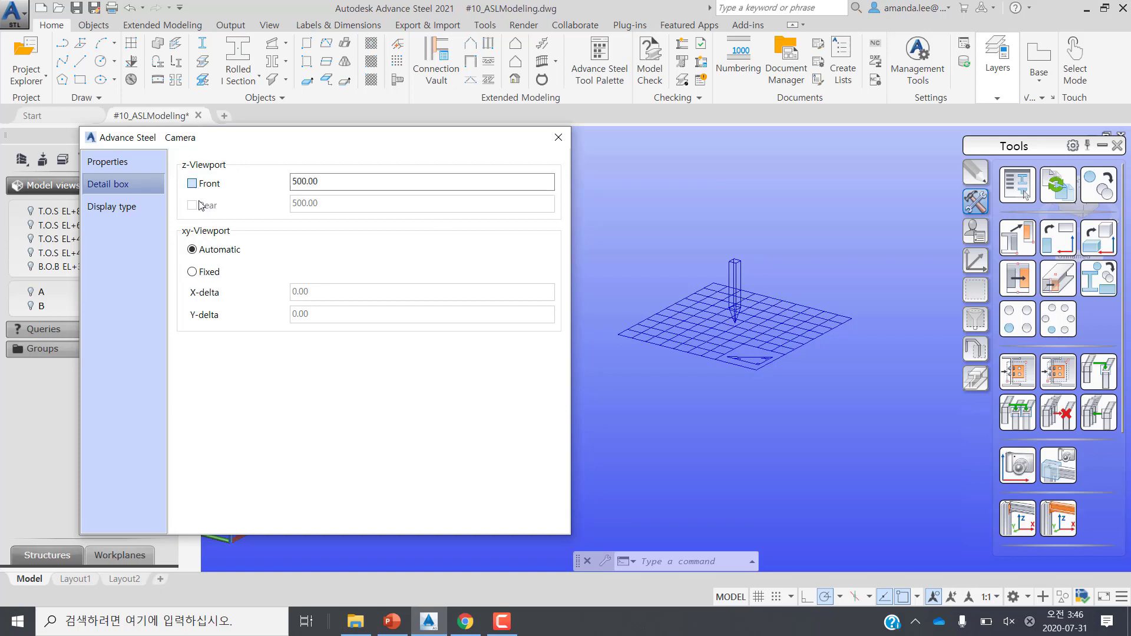
pyautogui.click(193, 206)
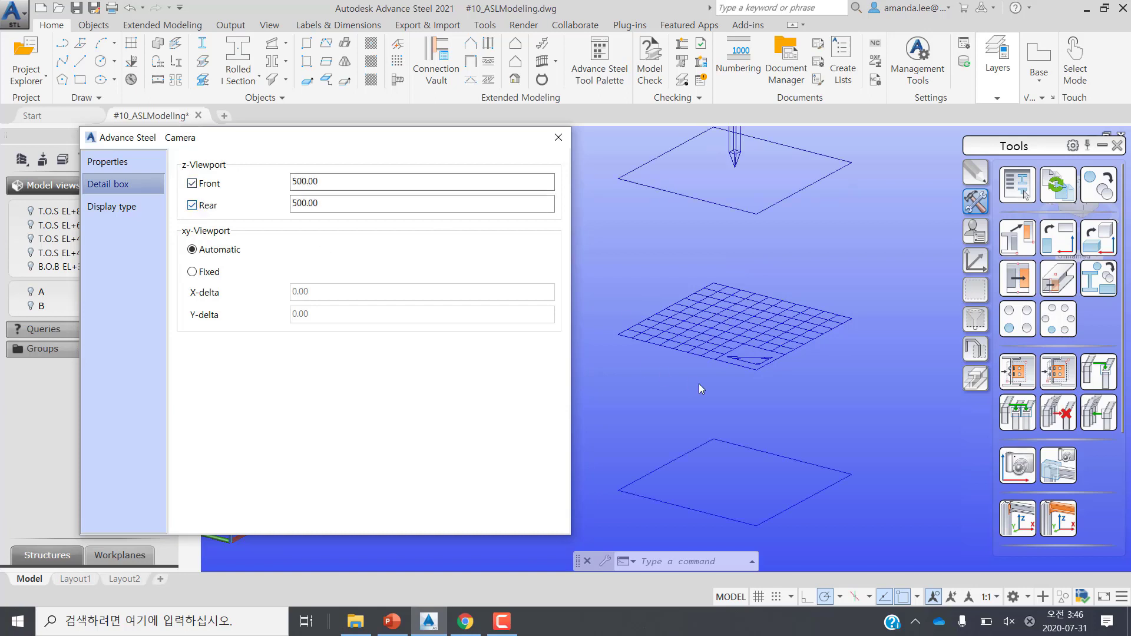
pyautogui.scroll(-3, 723, 377)
pyautogui.scroll(-2, 725, 372)
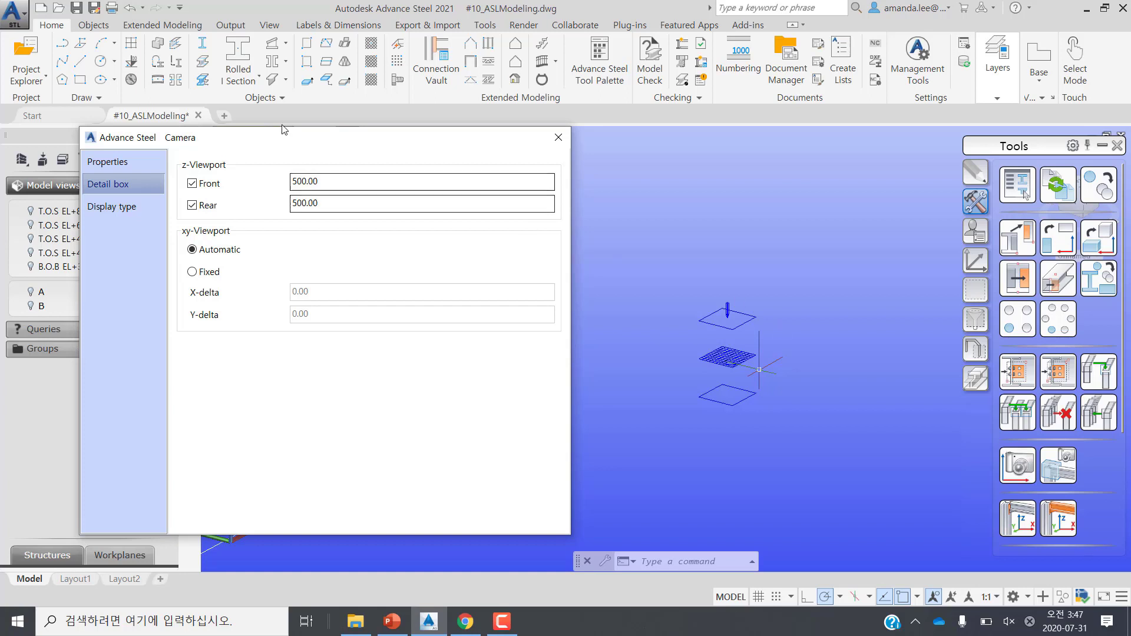
pyautogui.click(192, 183)
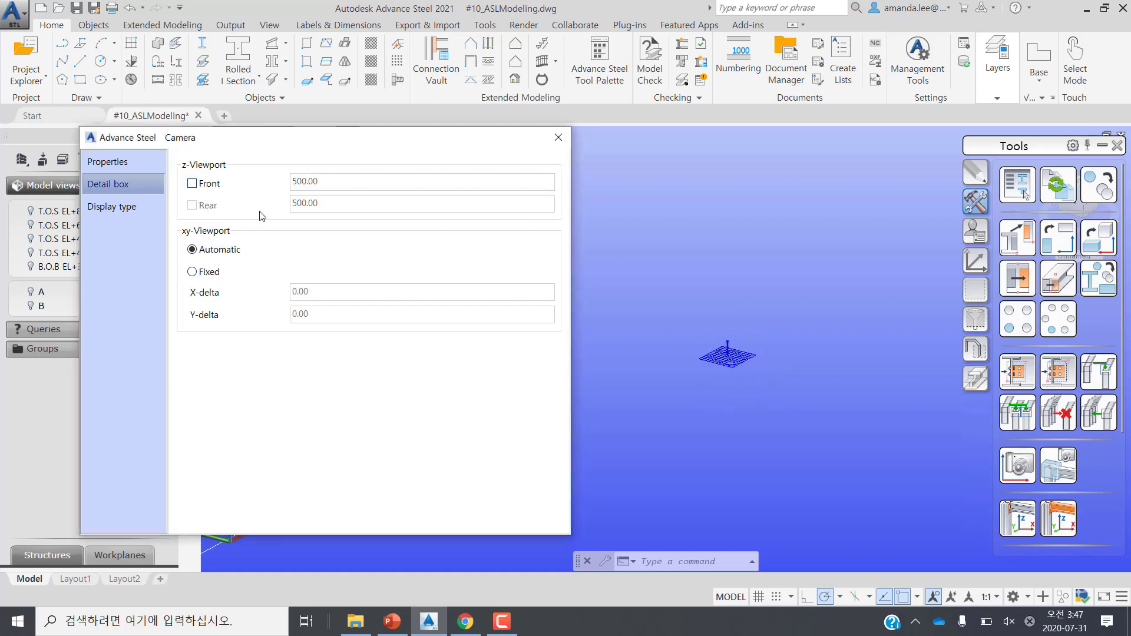
pyautogui.scroll(2, 731, 368)
pyautogui.scroll(2, 731, 365)
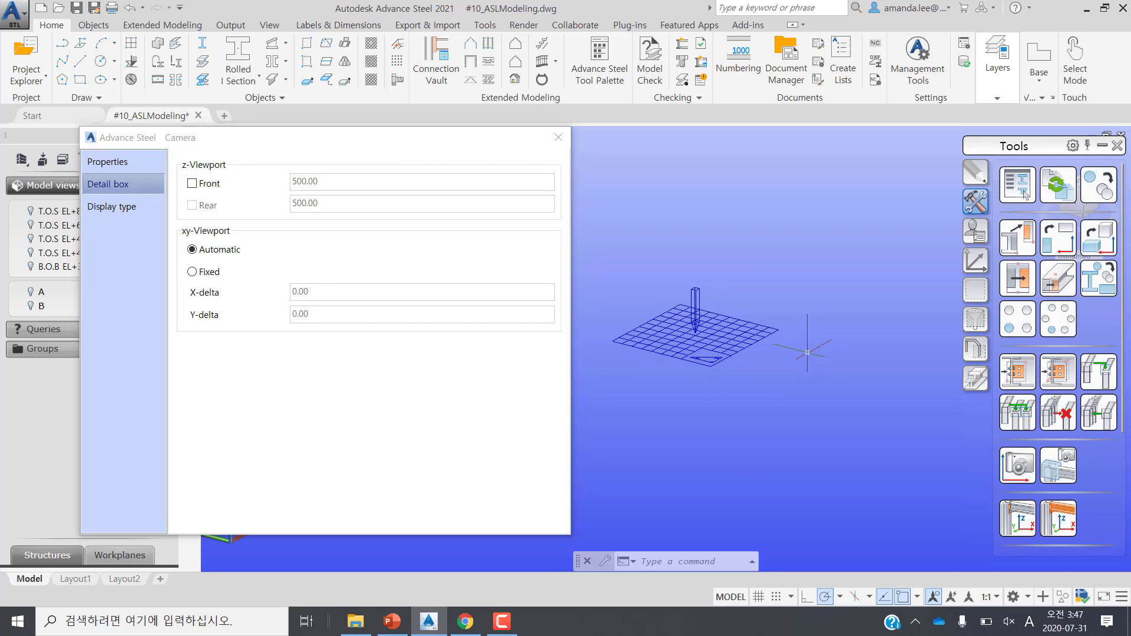
pyautogui.scroll(-3, 711, 328)
pyautogui.scroll(-2, 710, 329)
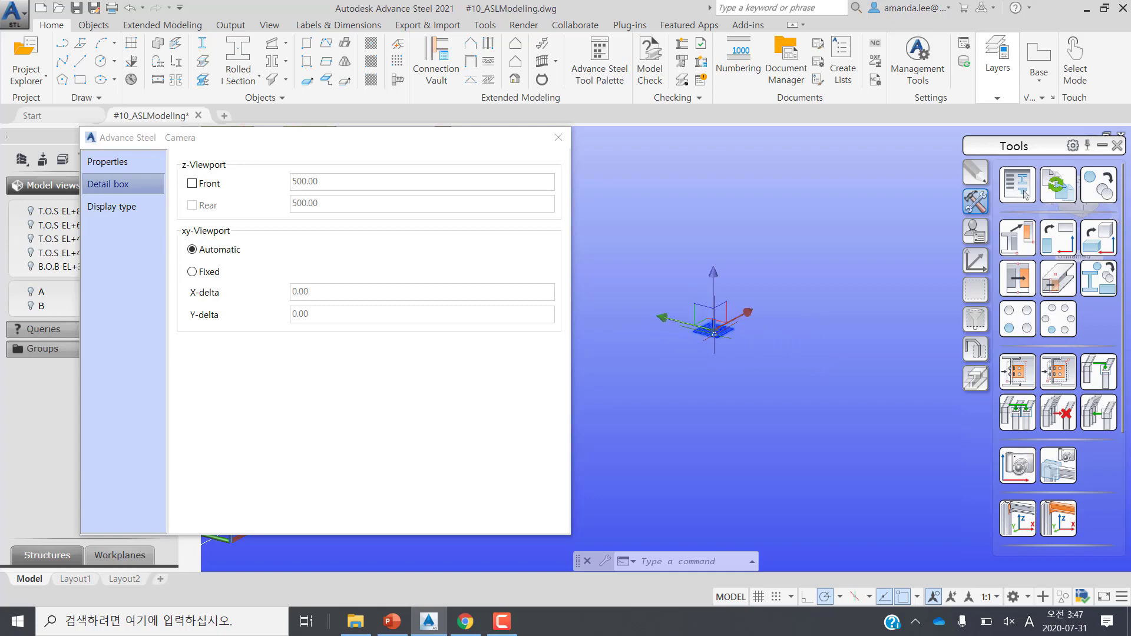
pyautogui.doubleClick(712, 328)
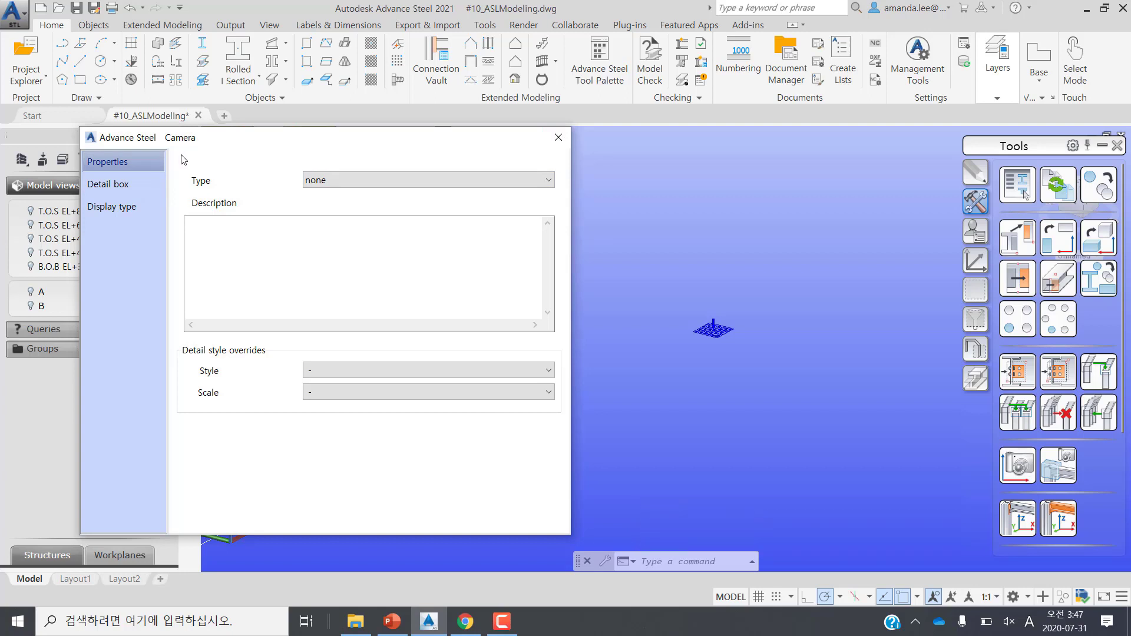
pyautogui.click(119, 187)
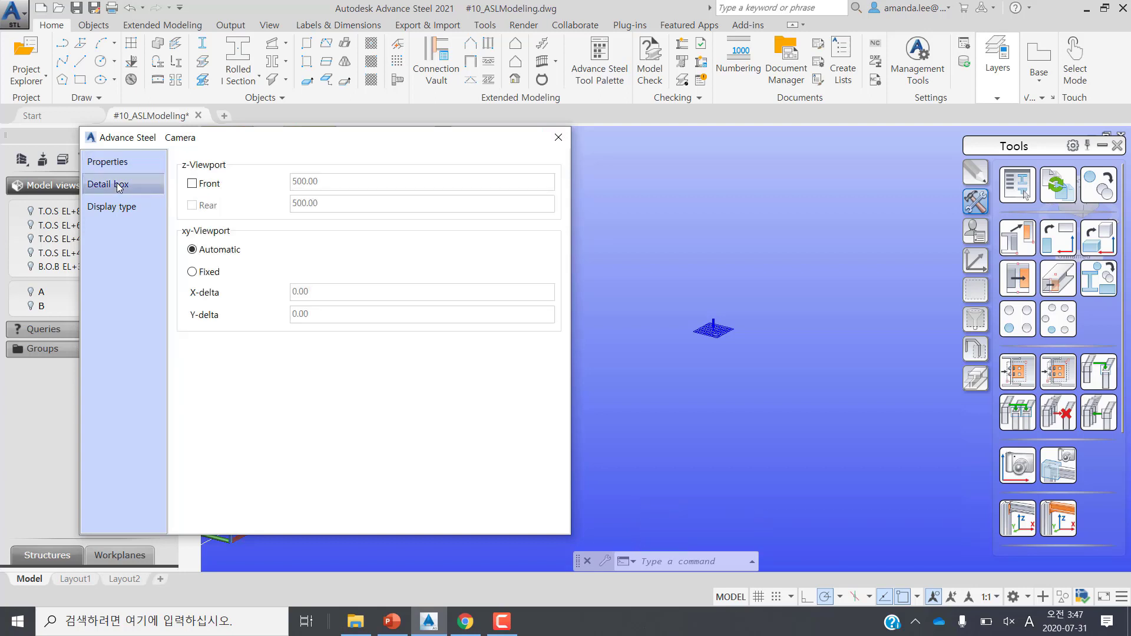
# Step: Enable 500.00 front and rear depths and a fixed 3000 by 2500 detail box extent
pyautogui.click(193, 184)
pyautogui.click(194, 206)
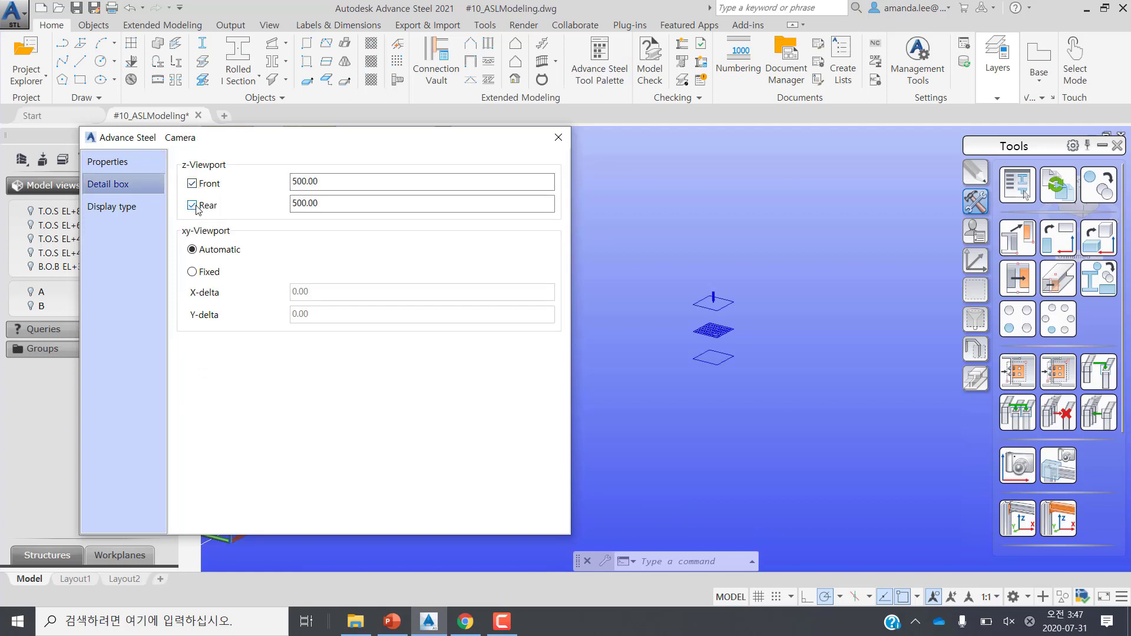
pyautogui.click(215, 274)
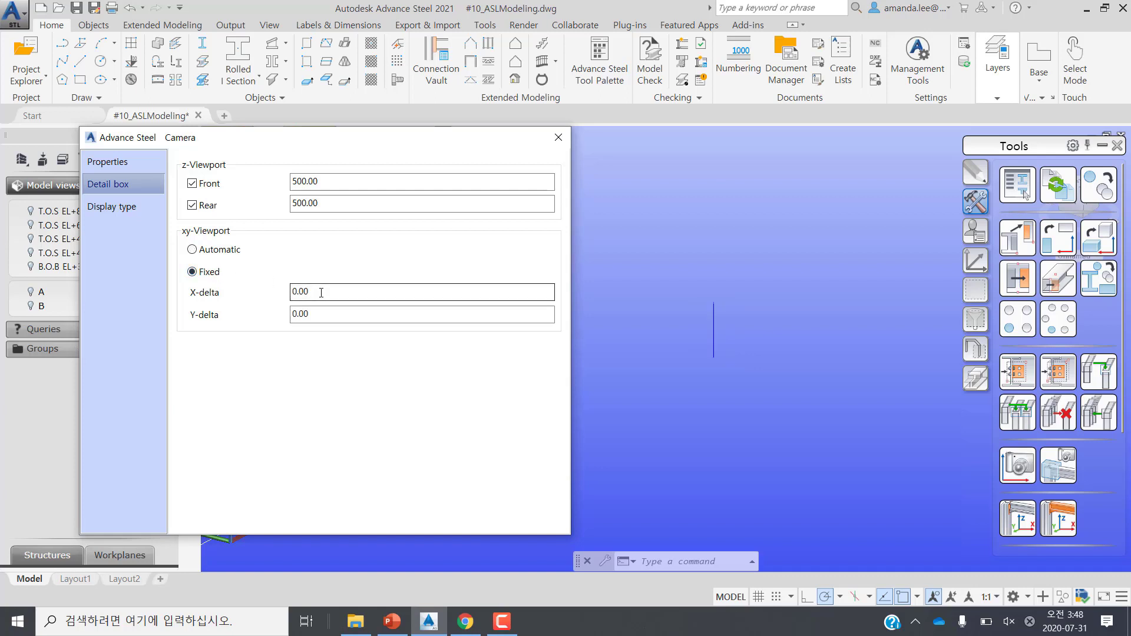
pyautogui.moveTo(324, 292); pyautogui.dragTo(247, 286)
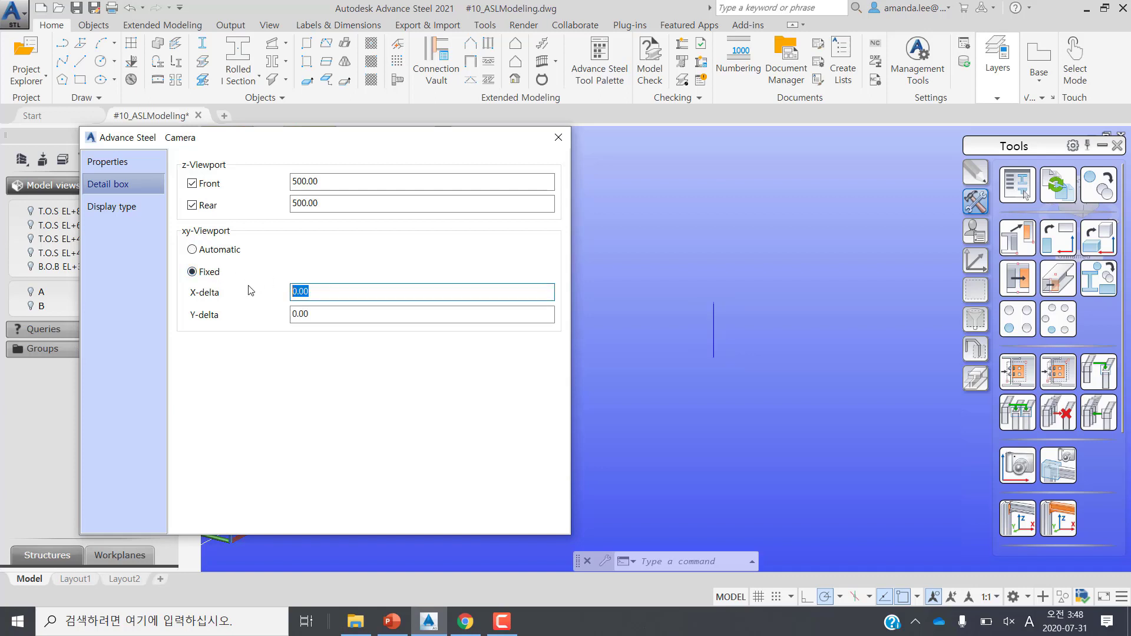
pyautogui.write('3000')
pyautogui.press('Return')
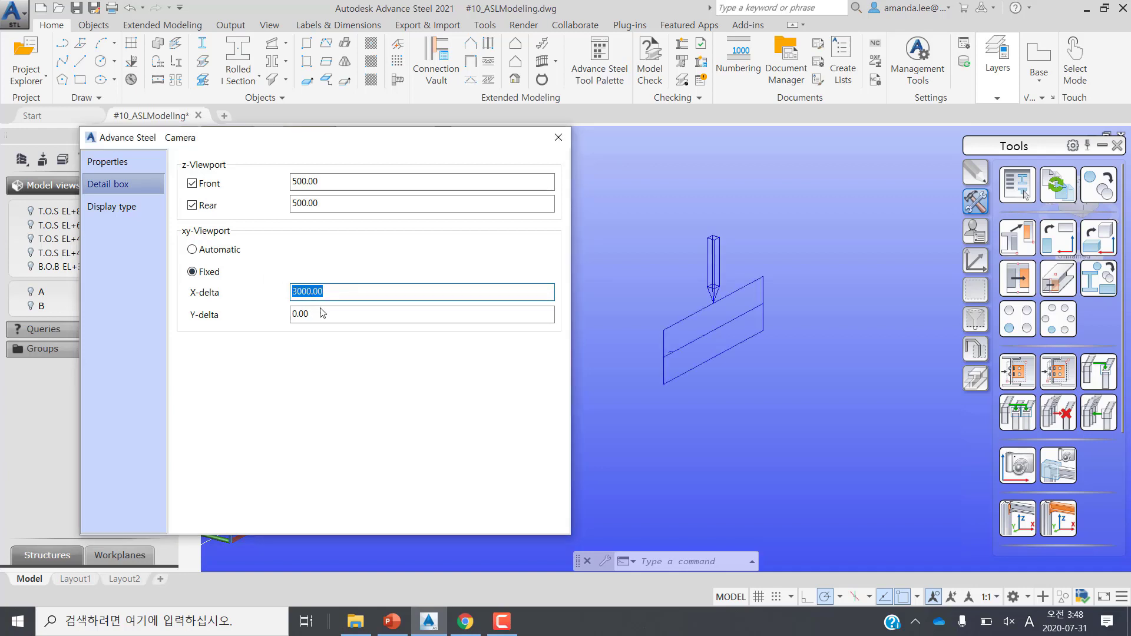
pyautogui.moveTo(322, 312); pyautogui.dragTo(283, 316)
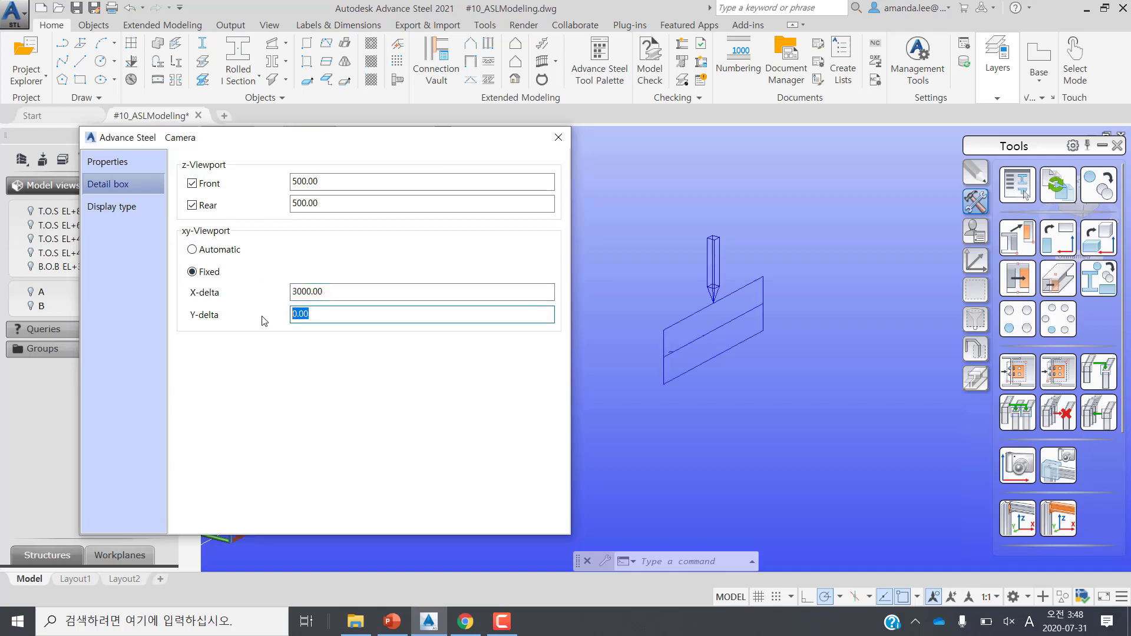
pyautogui.write('25')
pyautogui.press('Return')
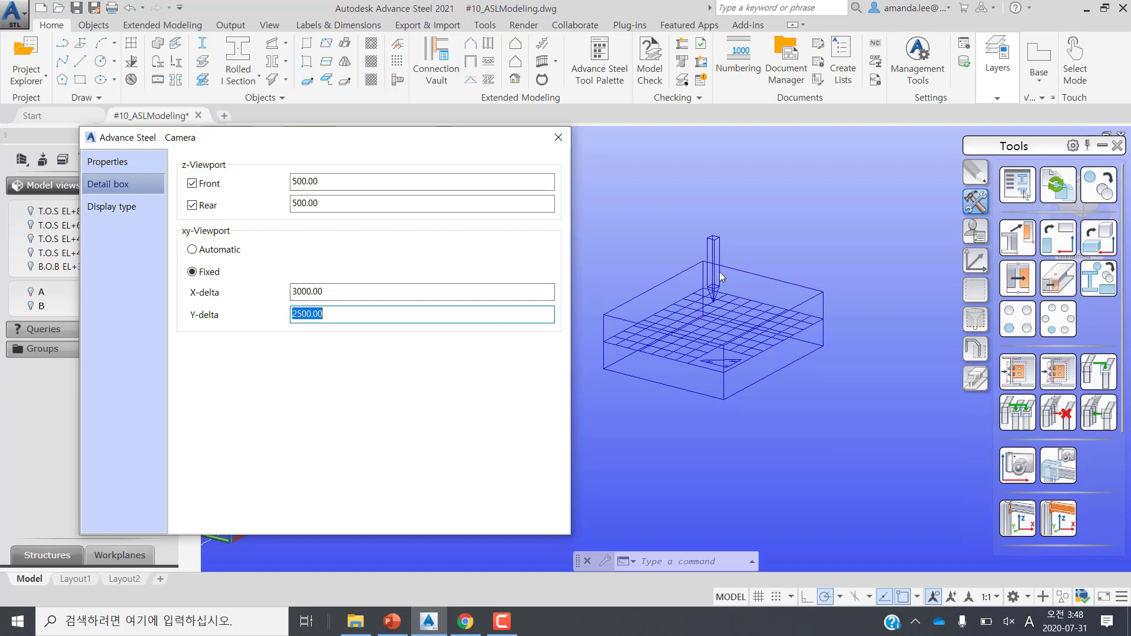
pyautogui.click(768, 342)
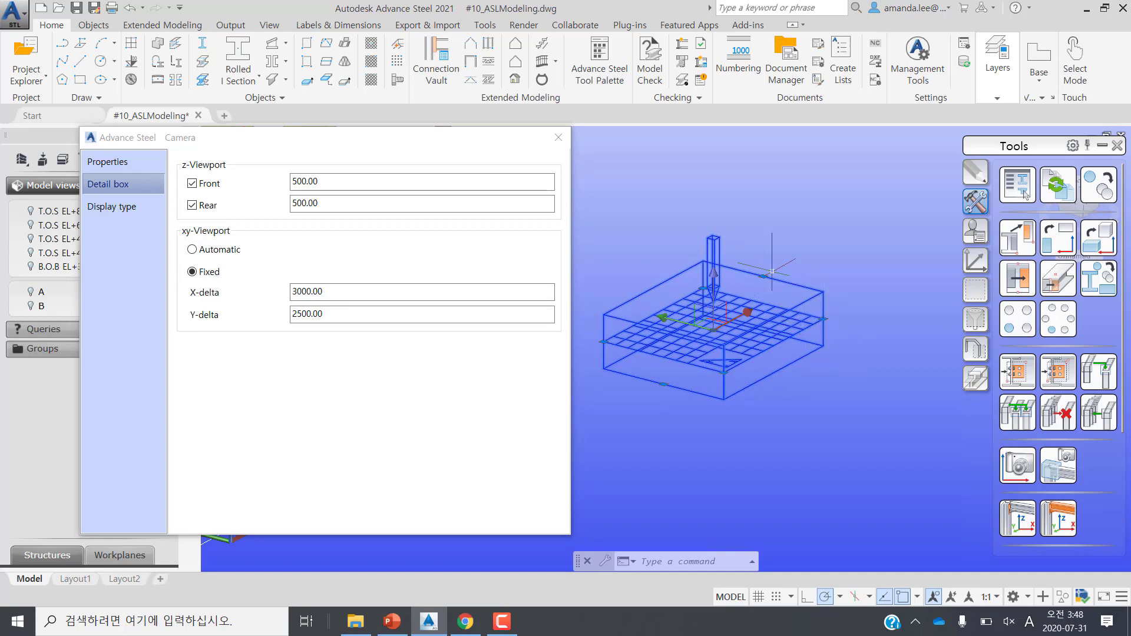
# Step: Stretch the detail box's left side, top and bottom outward using its grips
pyautogui.click(824, 318)
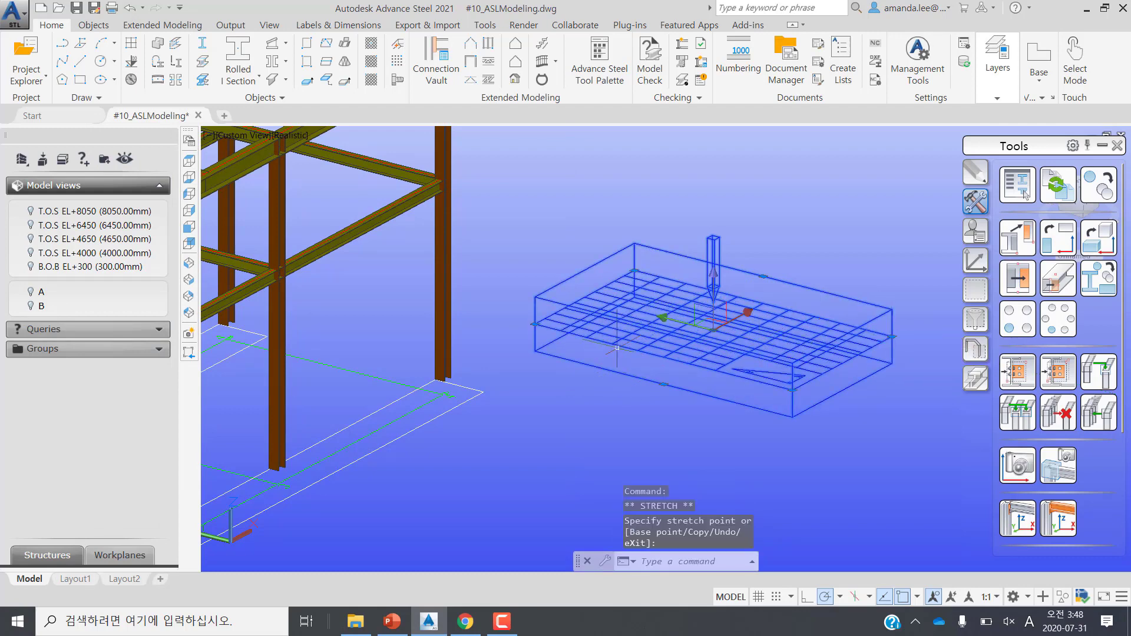
pyautogui.click(535, 324)
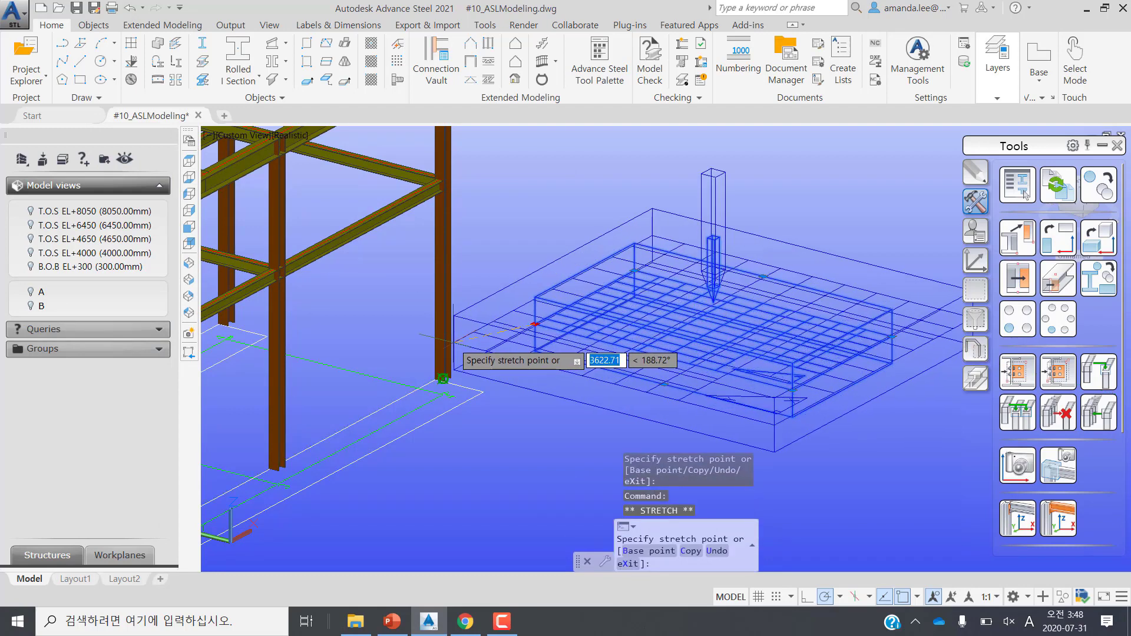
pyautogui.click(471, 340)
pyautogui.scroll(-3, 630, 331)
pyautogui.scroll(3, 630, 331)
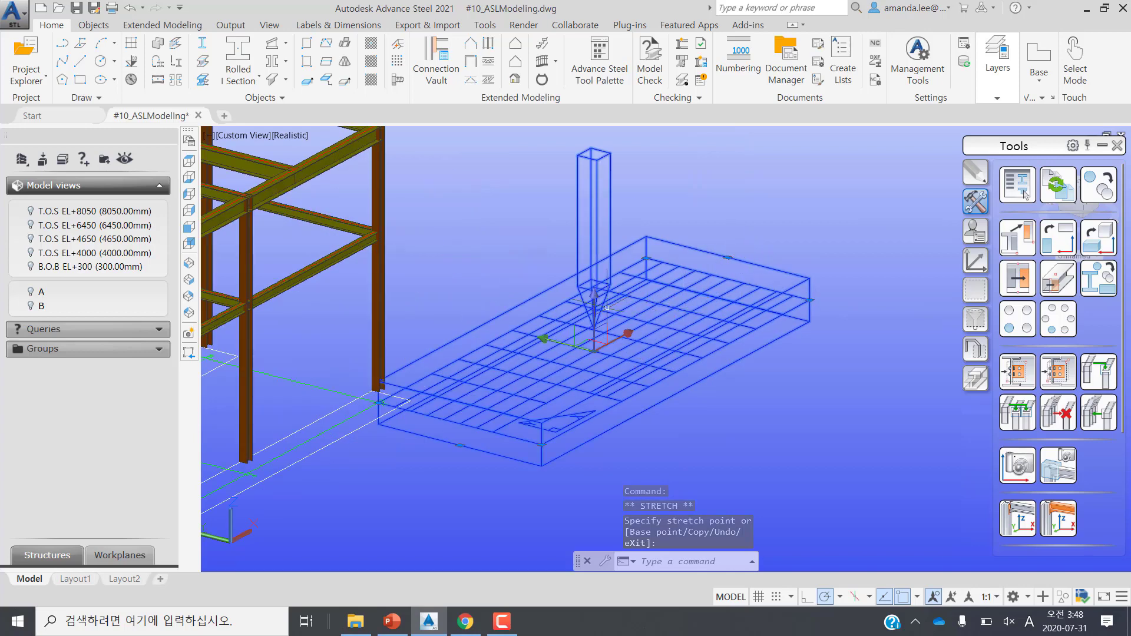
pyautogui.click(728, 257)
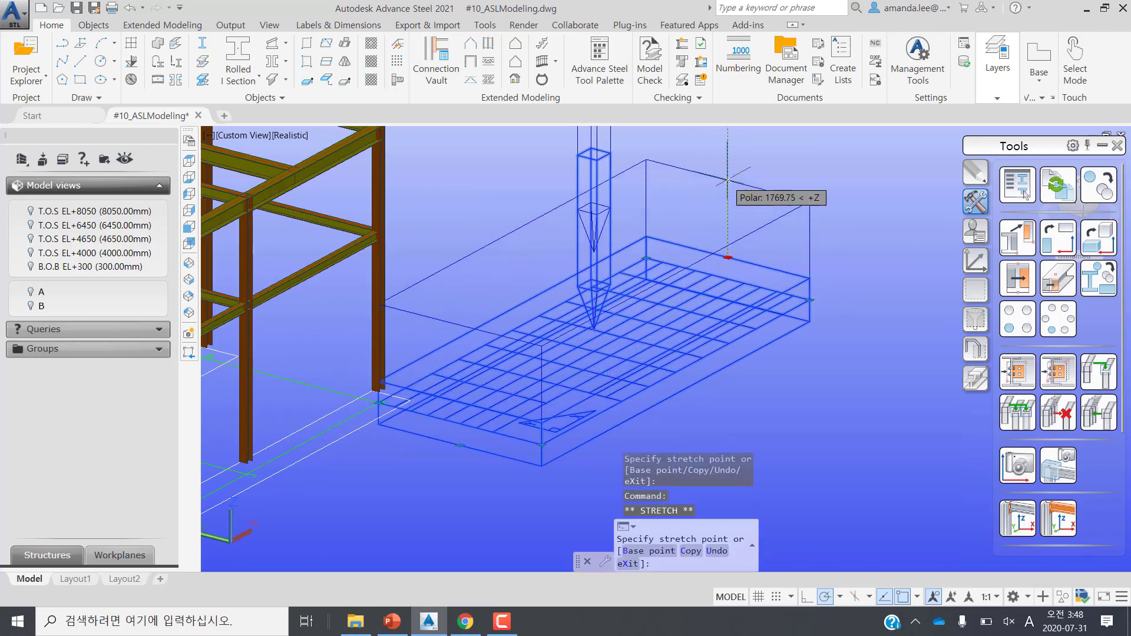
pyautogui.click(728, 177)
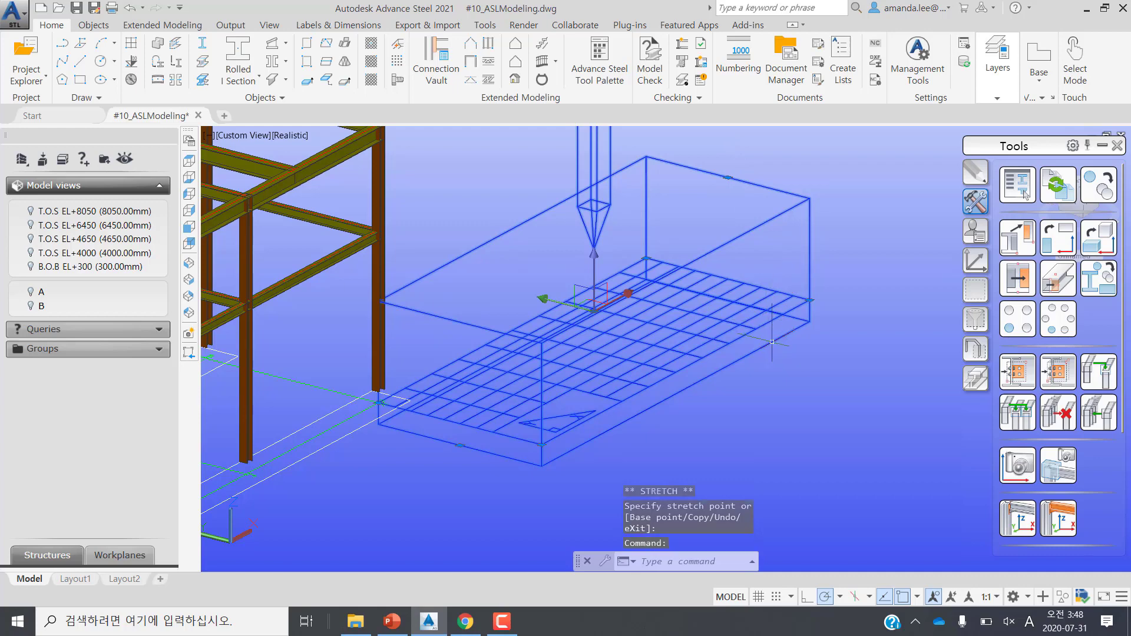
pyautogui.click(461, 445)
pyautogui.click(466, 517)
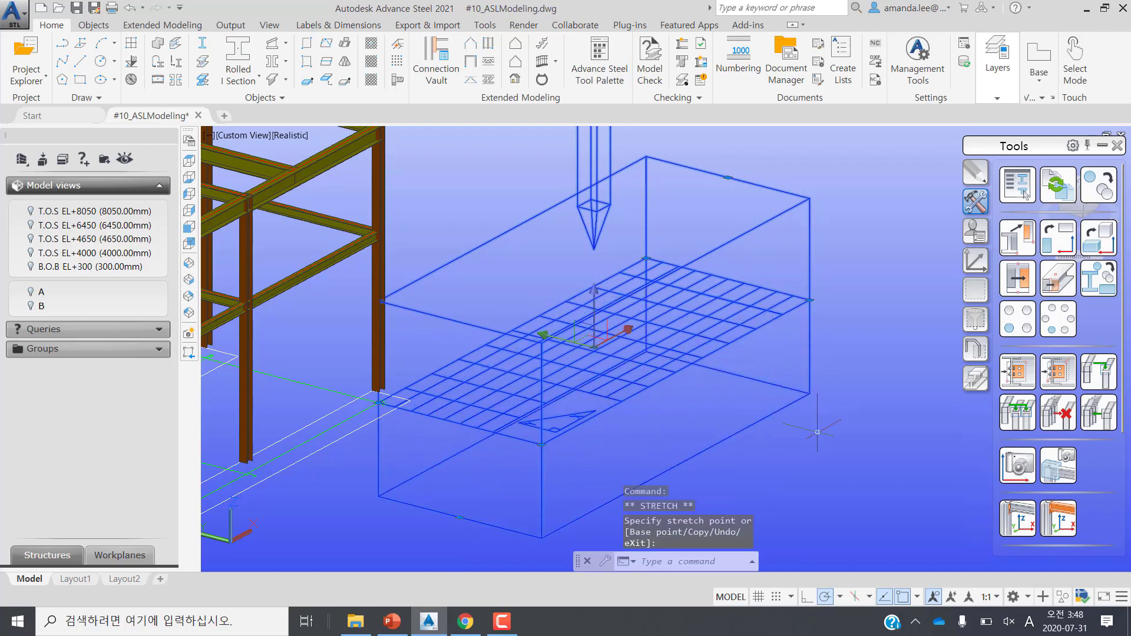
pyautogui.scroll(-3, 750, 277)
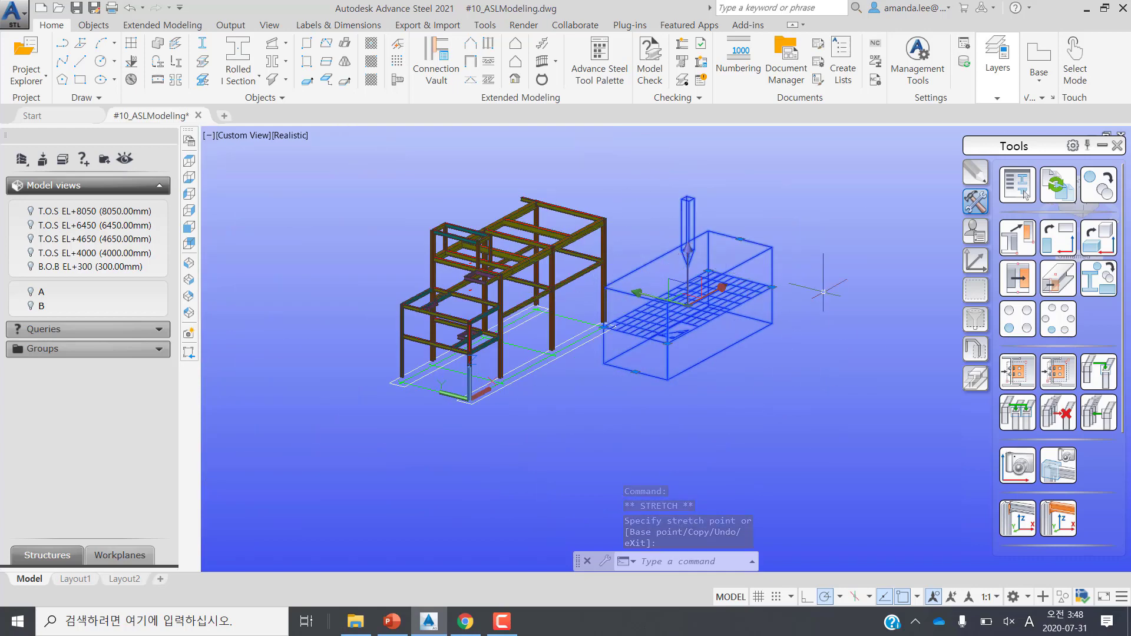
# Step: Window-select the blue box and delete it
pyautogui.click(837, 378)
pyautogui.click(733, 204)
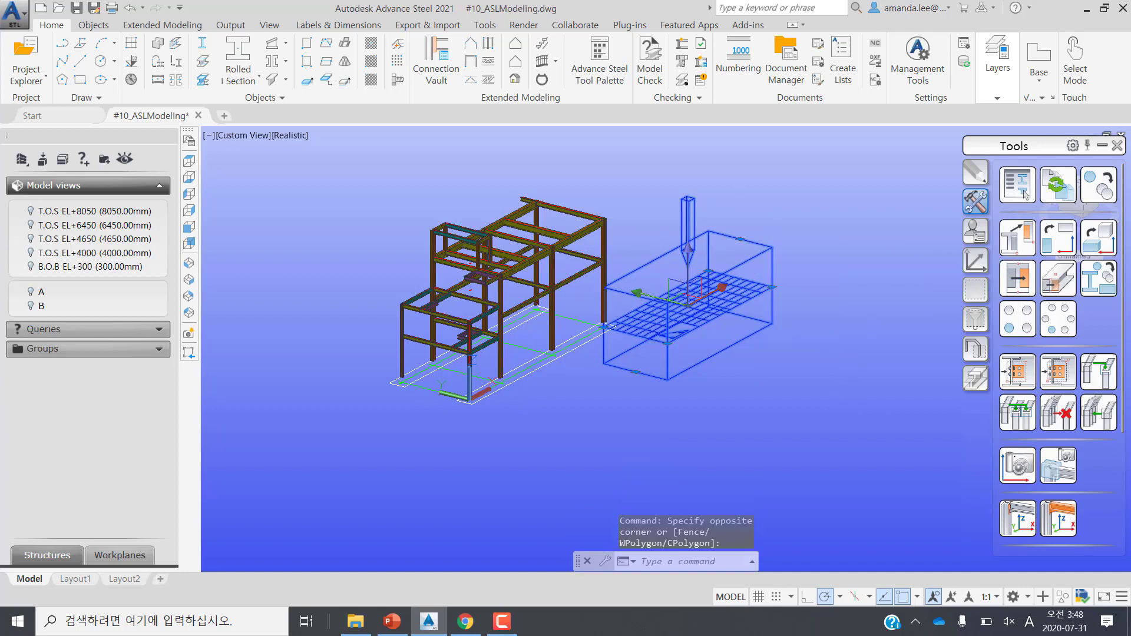
pyautogui.press('Delete')
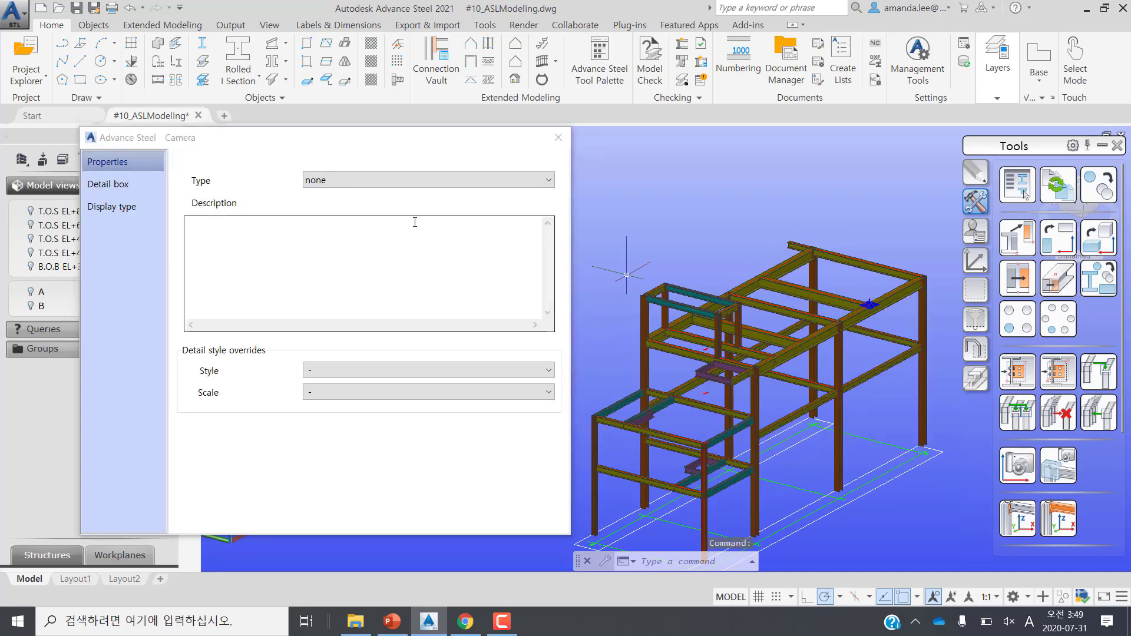
# Step: Check the camera Type list and leave it set to none
pyautogui.click(448, 180)
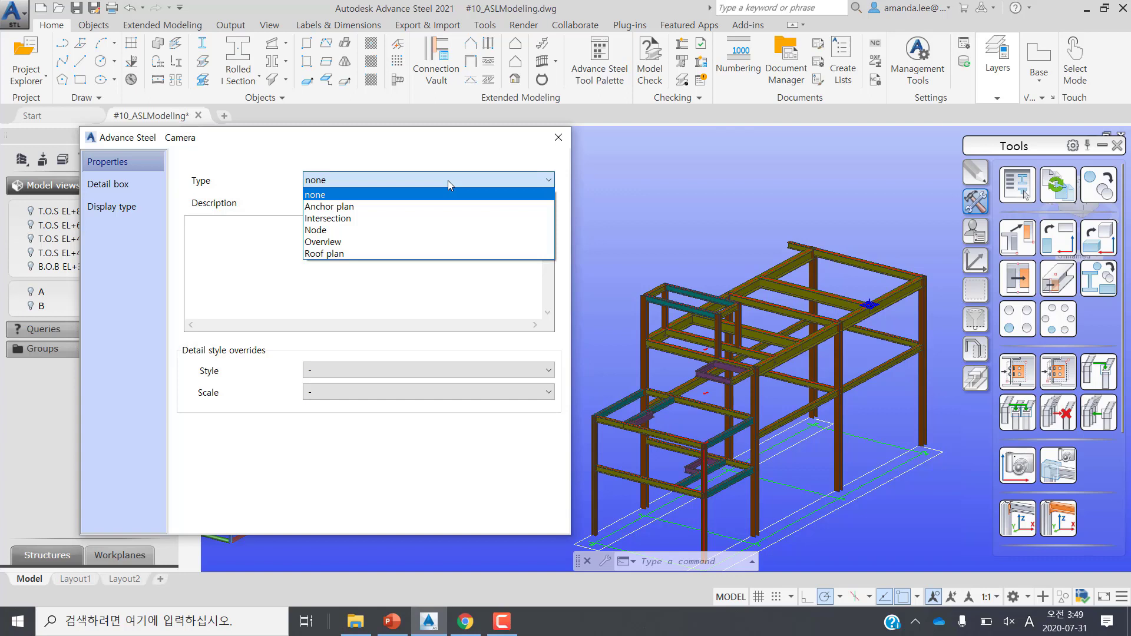
pyautogui.click(468, 146)
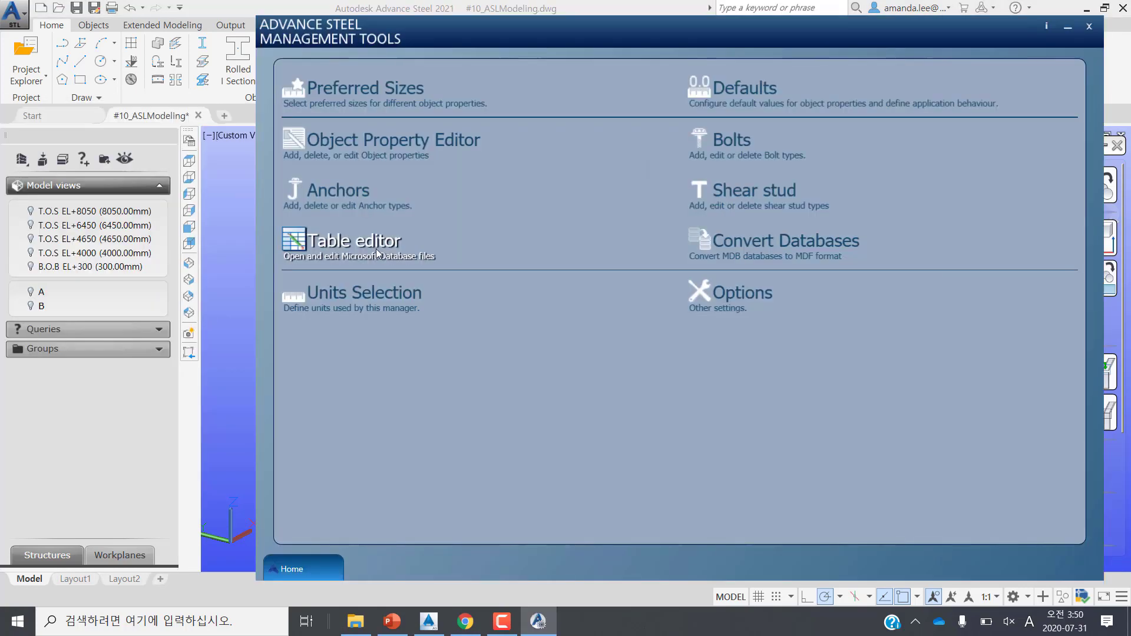
# Step: Show the AstorBase CameraTypes table in the Table editor's installed databases
pyautogui.click(378, 253)
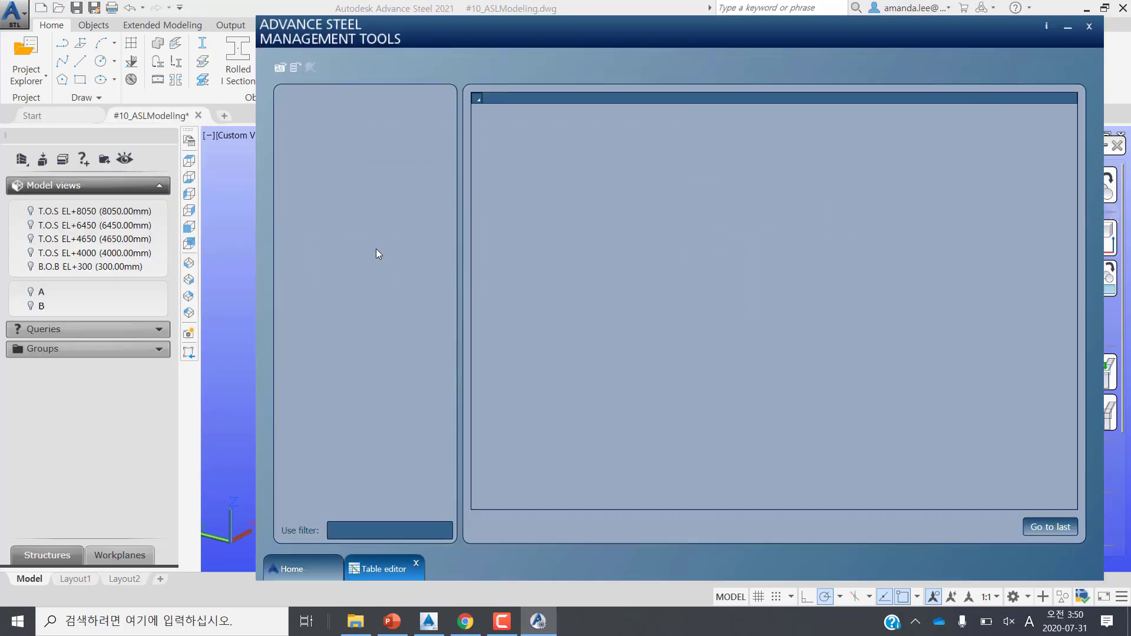
pyautogui.click(279, 69)
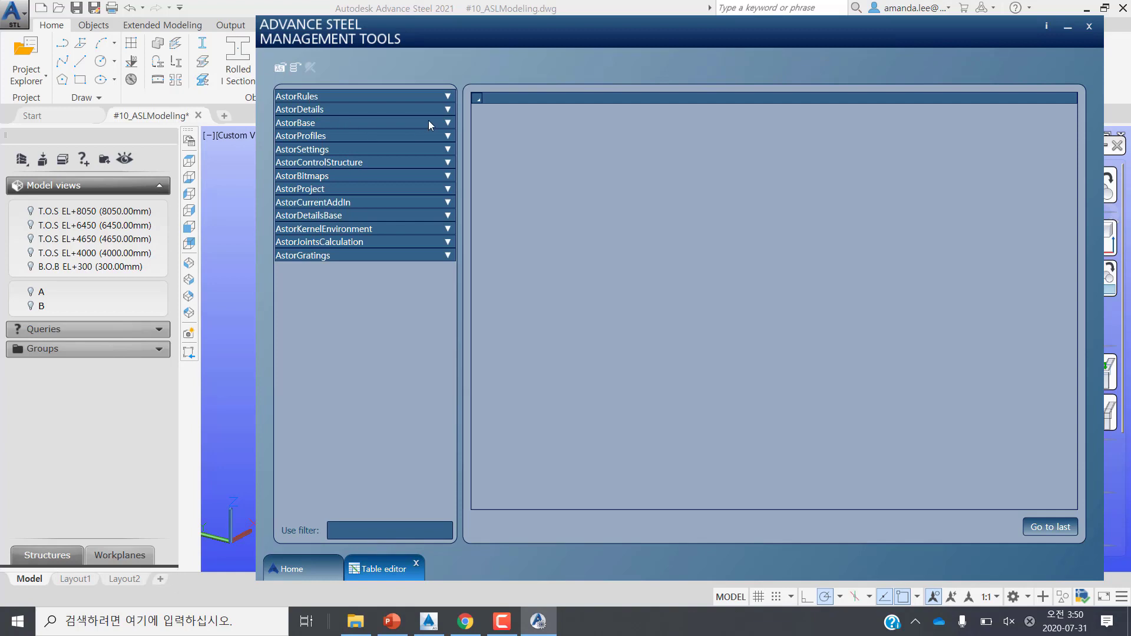
pyautogui.click(451, 121)
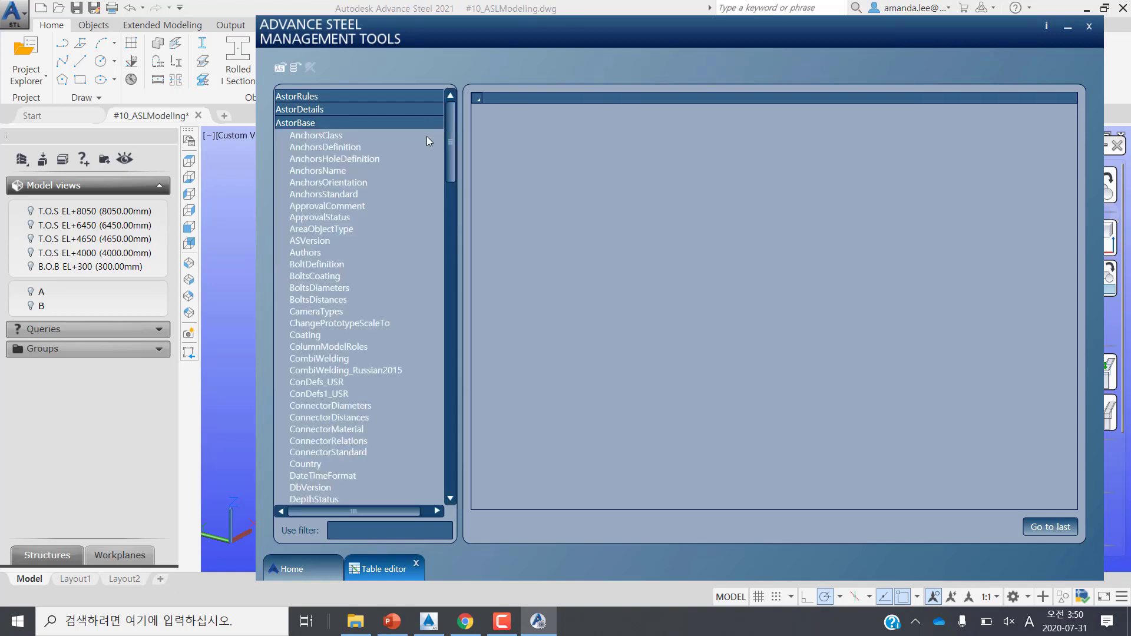
pyautogui.click(325, 316)
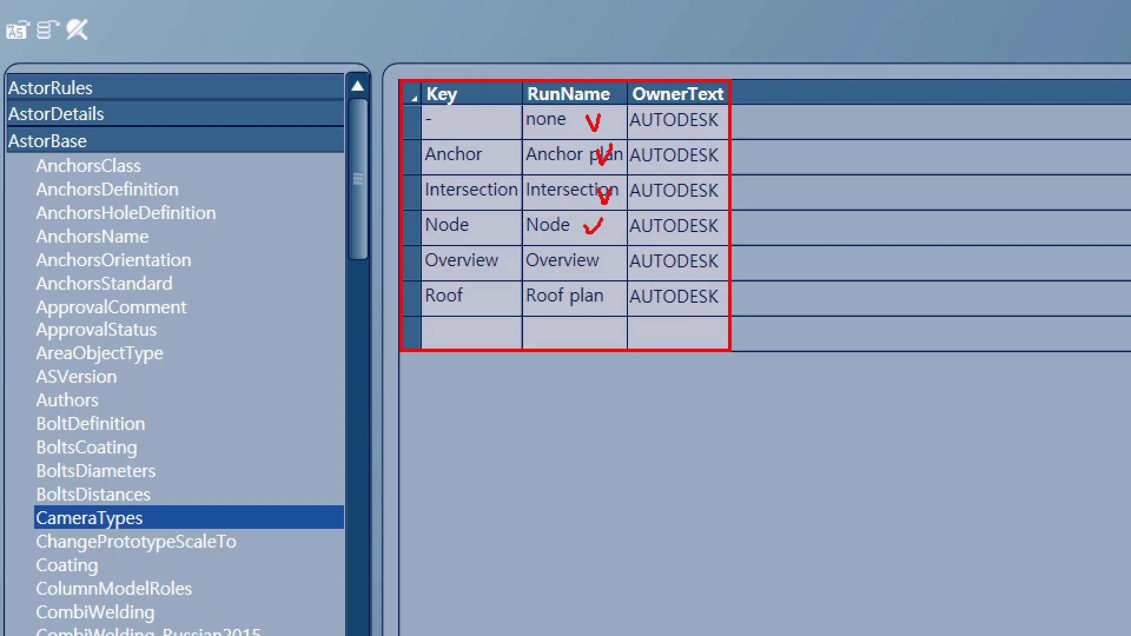
pyautogui.moveTo(597, 257); pyautogui.dragTo(607, 253)
pyautogui.moveTo(586, 301); pyautogui.dragTo(602, 299)
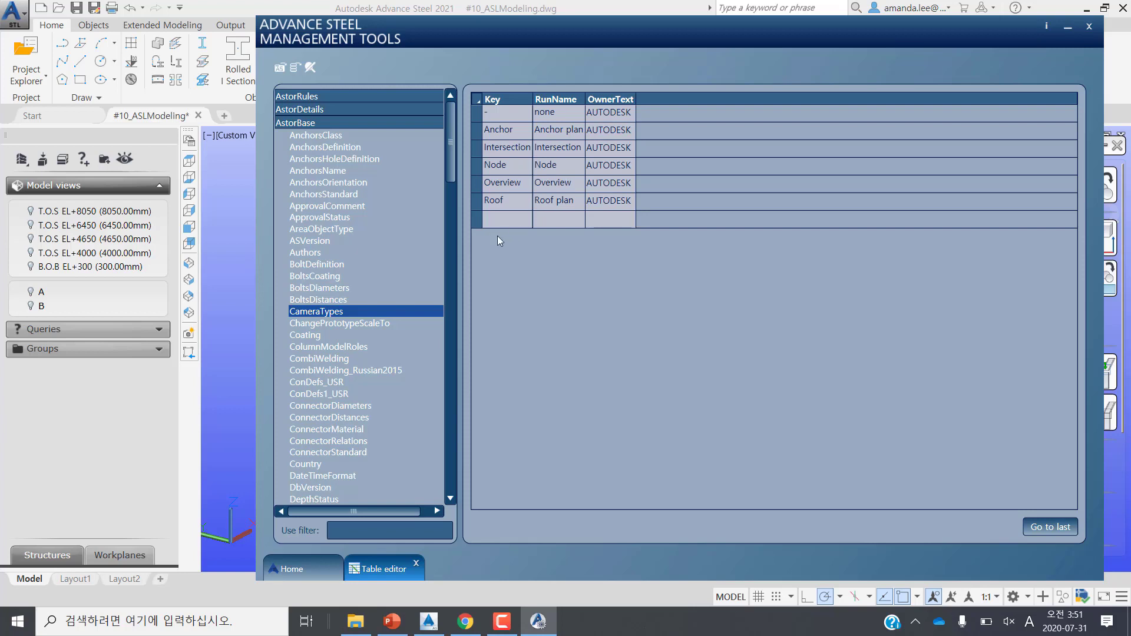
# Step: Add a CameraTypes row with Key 'Plan' and RunName 'Framing Plan', then close Management Tools
pyautogui.click(505, 220)
pyautogui.write('P')
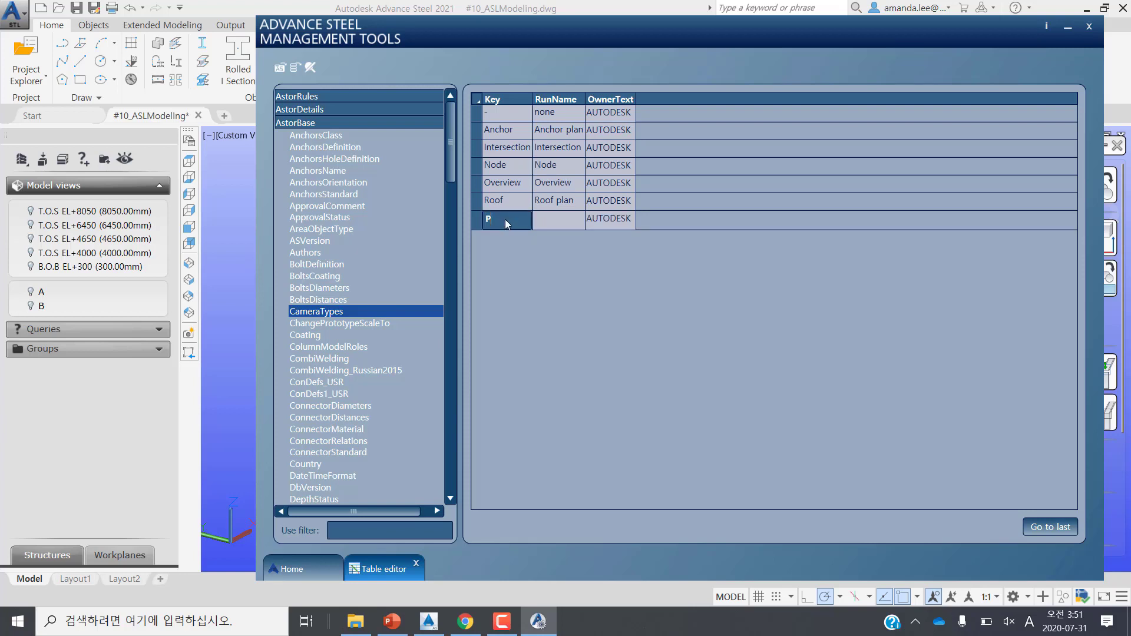
pyautogui.write('lan')
pyautogui.click(547, 223)
pyautogui.write('Framing Plan')
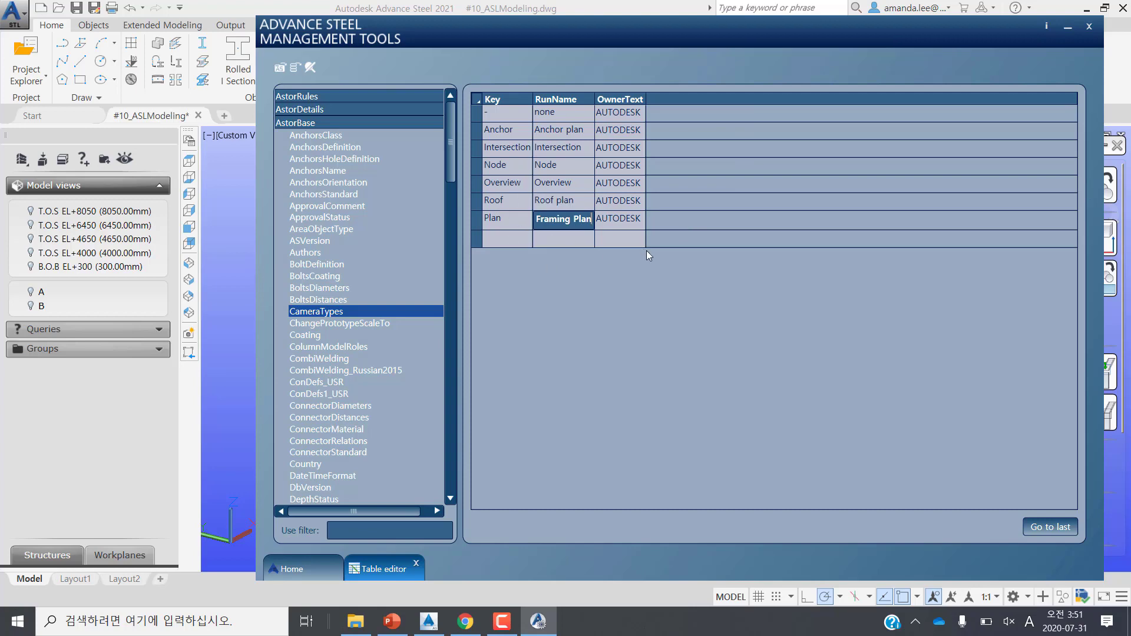
pyautogui.click(1053, 531)
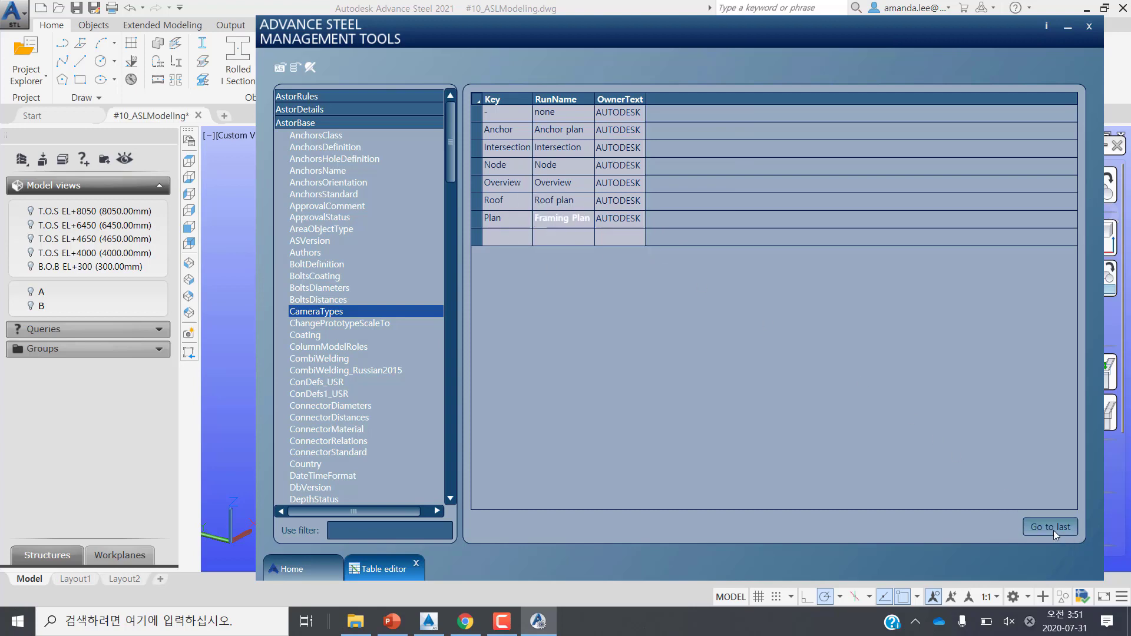
pyautogui.click(1094, 28)
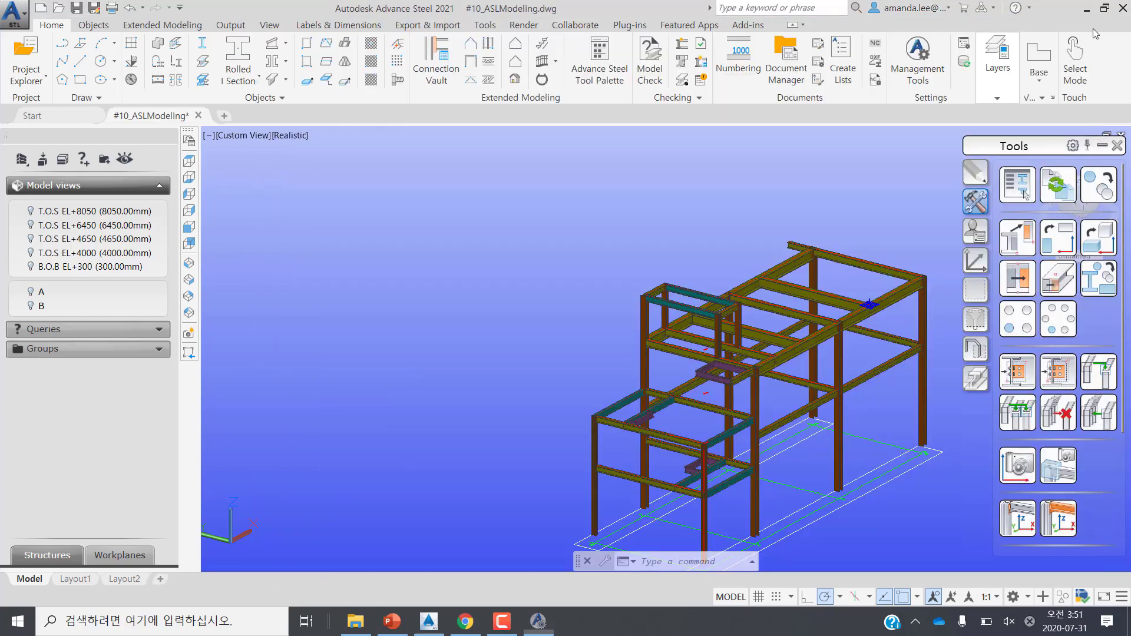
# Step: Update defaults, then make the existing camera Framing Plan with style 3.2 - Plan at 1:50
pyautogui.click(967, 64)
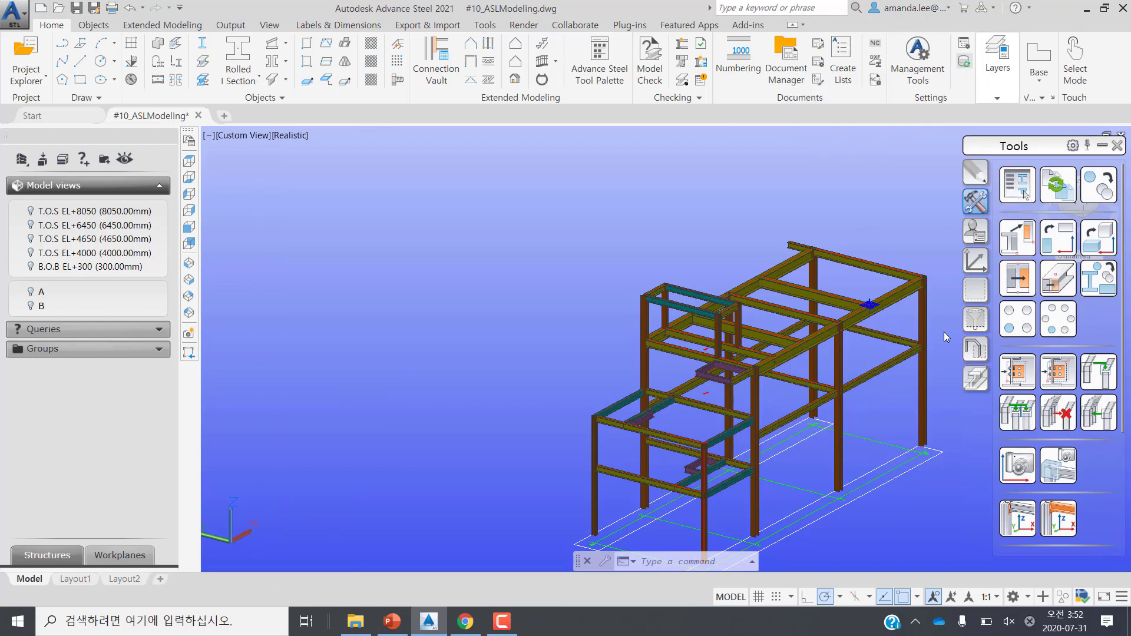
pyautogui.scroll(5, 891, 311)
pyautogui.scroll(4, 891, 310)
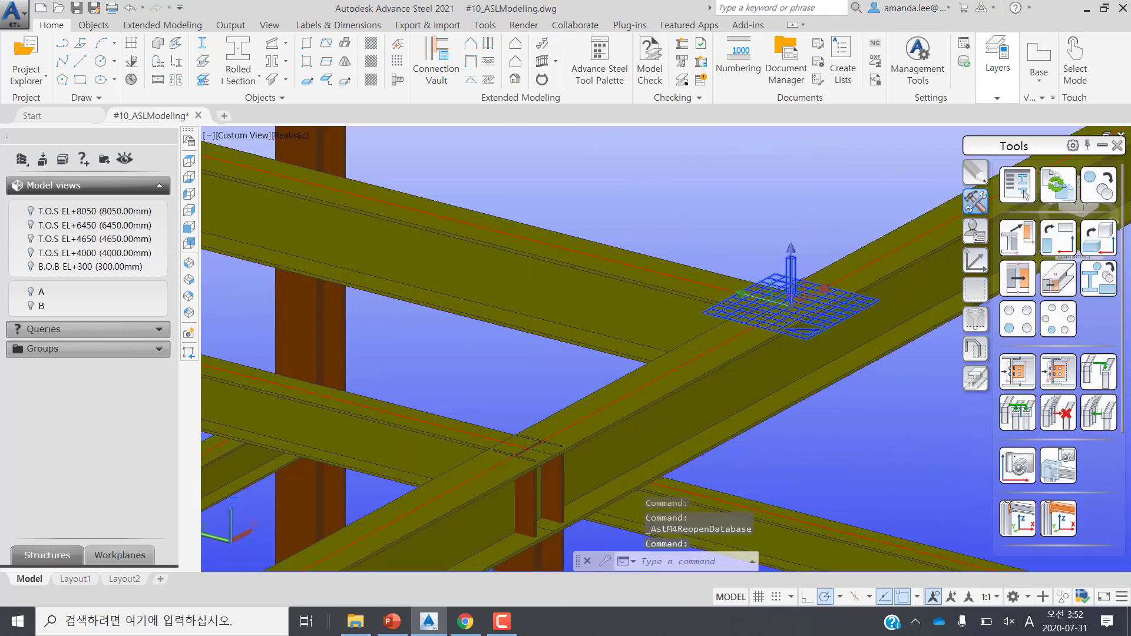
pyautogui.doubleClick(791, 286)
pyautogui.click(292, 157)
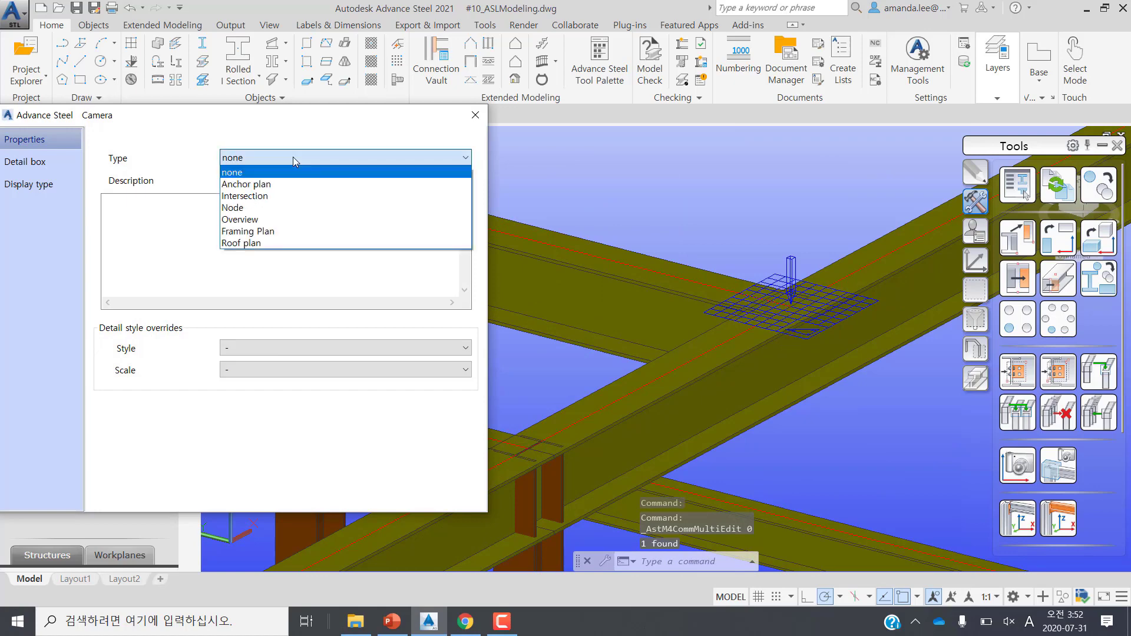
pyautogui.click(274, 232)
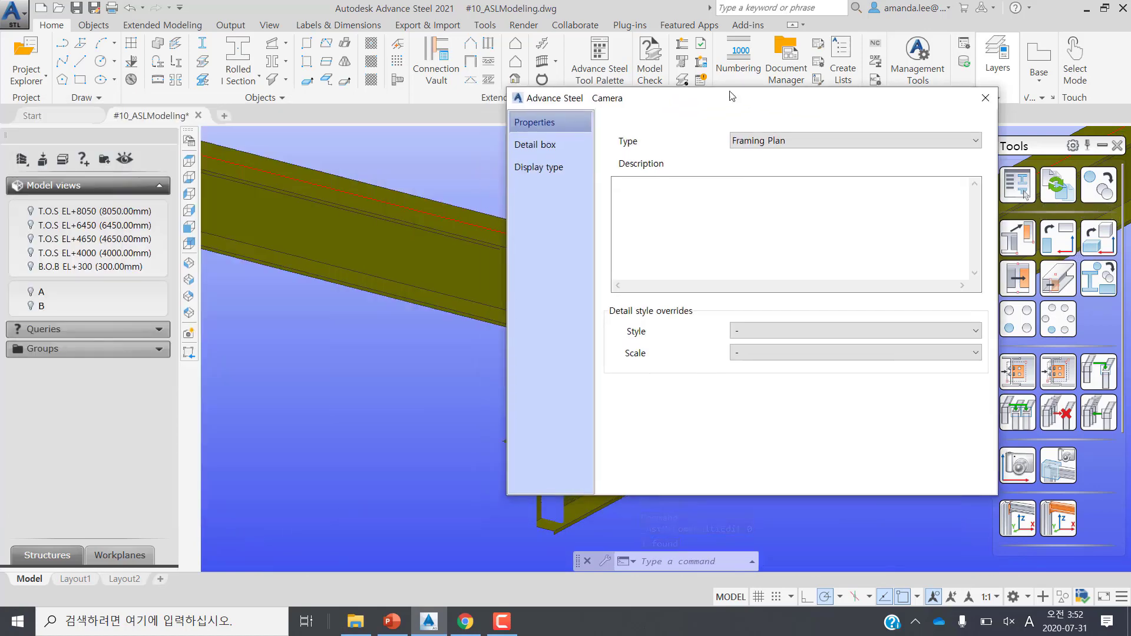
pyautogui.moveTo(273, 123); pyautogui.dragTo(654, 122)
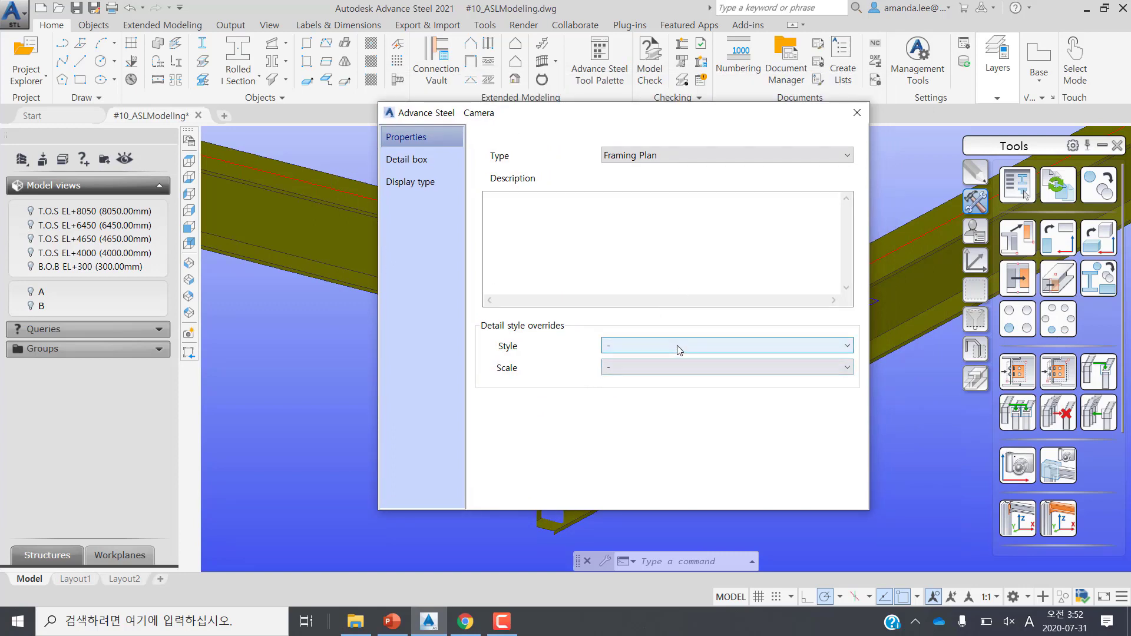
pyautogui.click(677, 348)
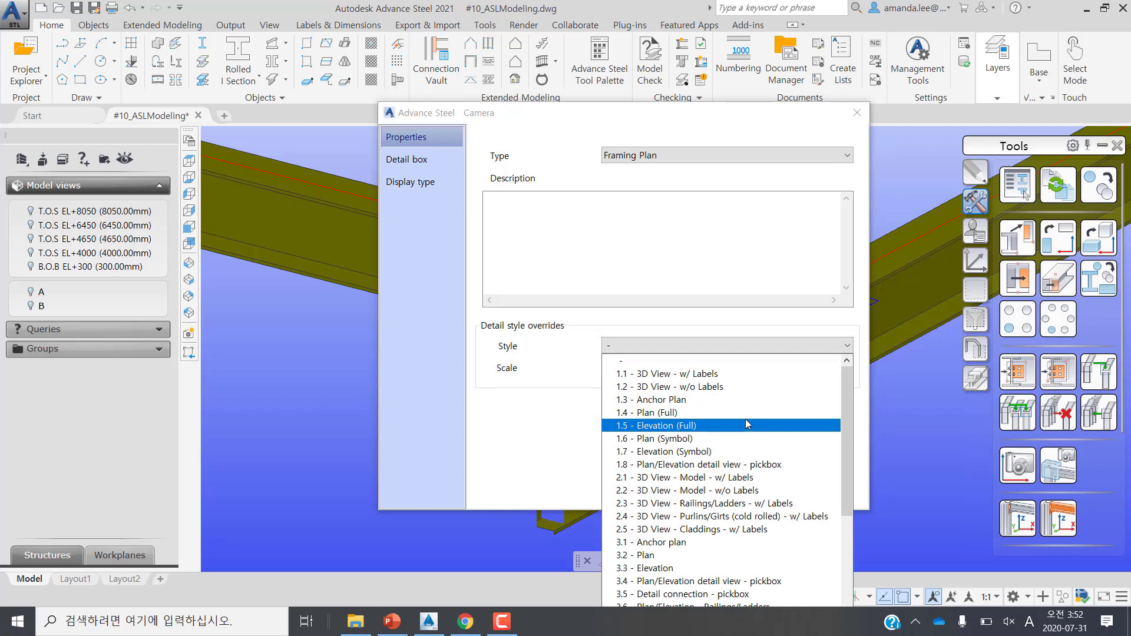
pyautogui.click(646, 555)
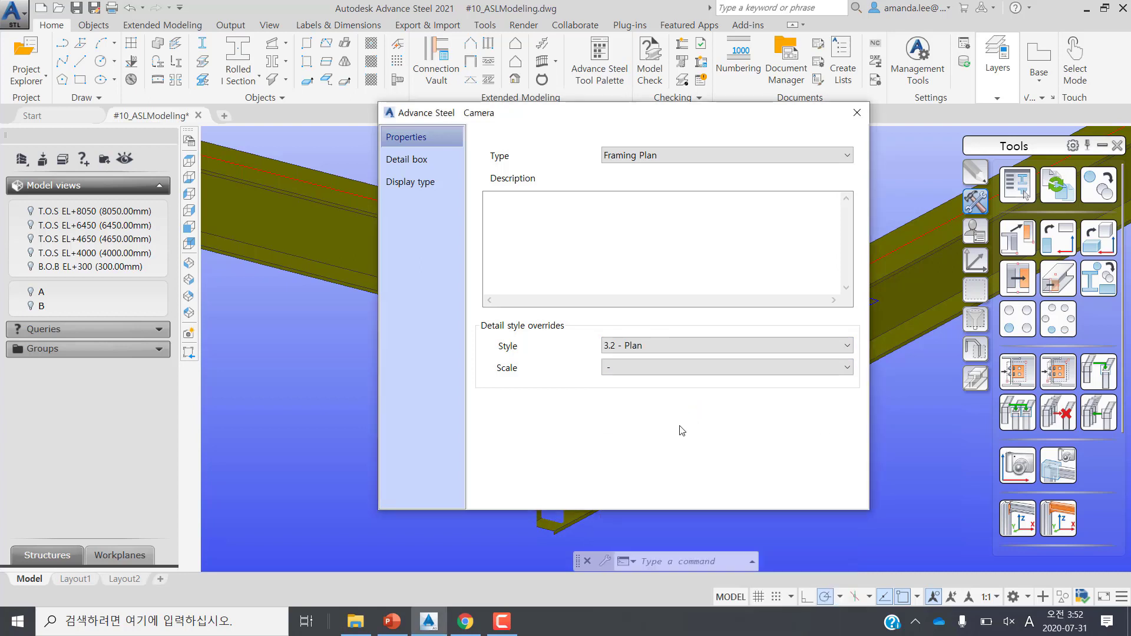
pyautogui.click(697, 369)
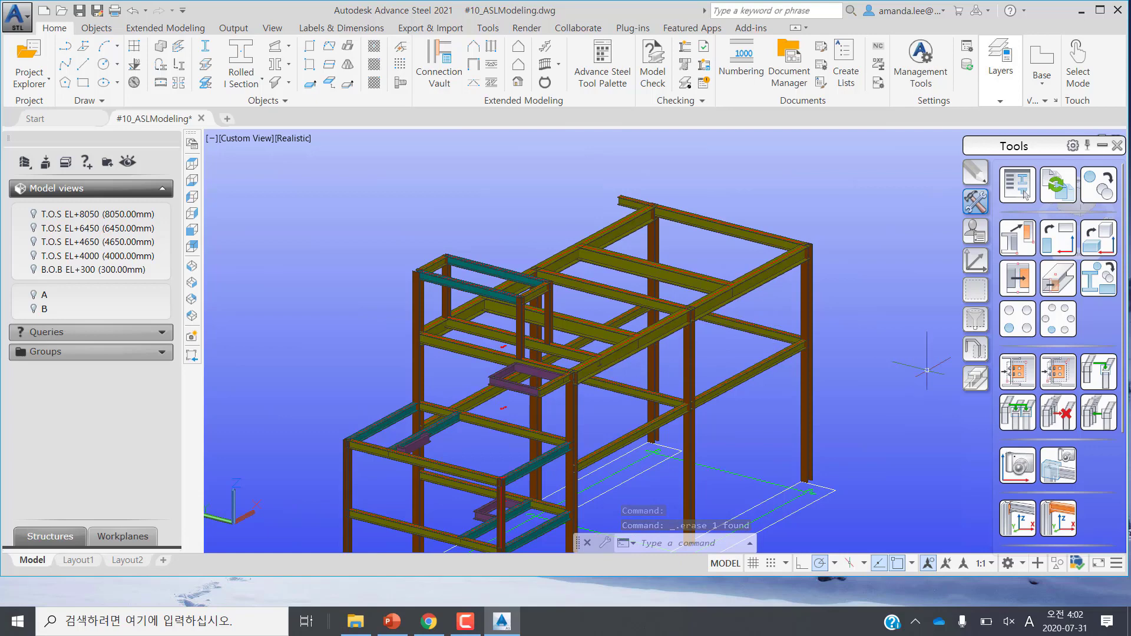
# Step: Place a new camera on the frame as Framing Plan, style 3.2 - Plan, scale 1:50
pyautogui.click(1018, 467)
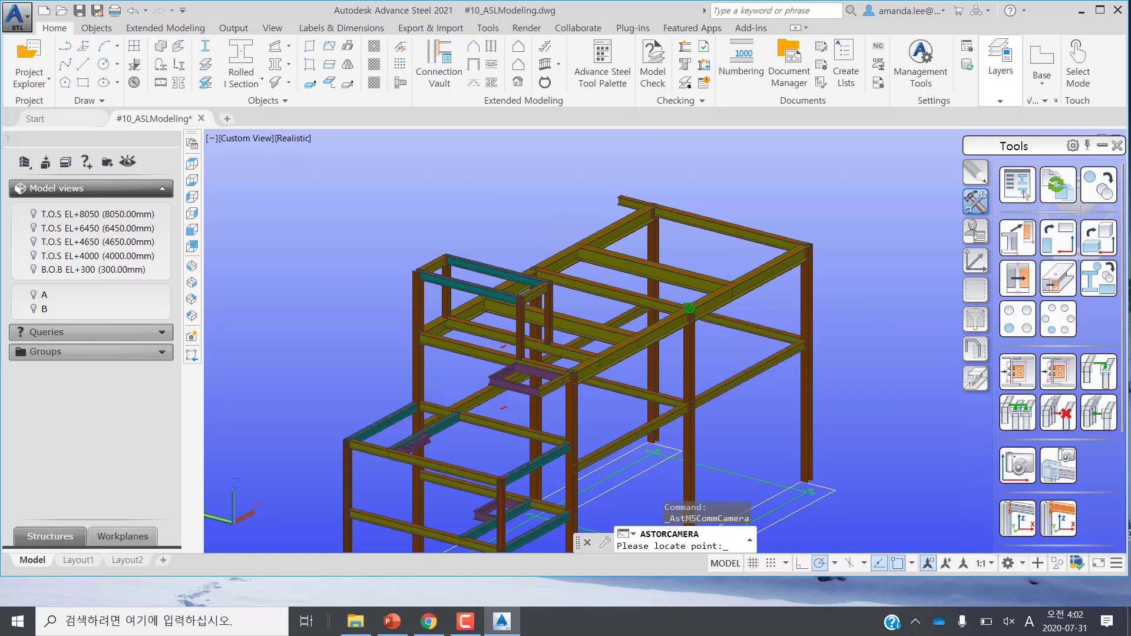
pyautogui.click(683, 305)
pyautogui.click(664, 154)
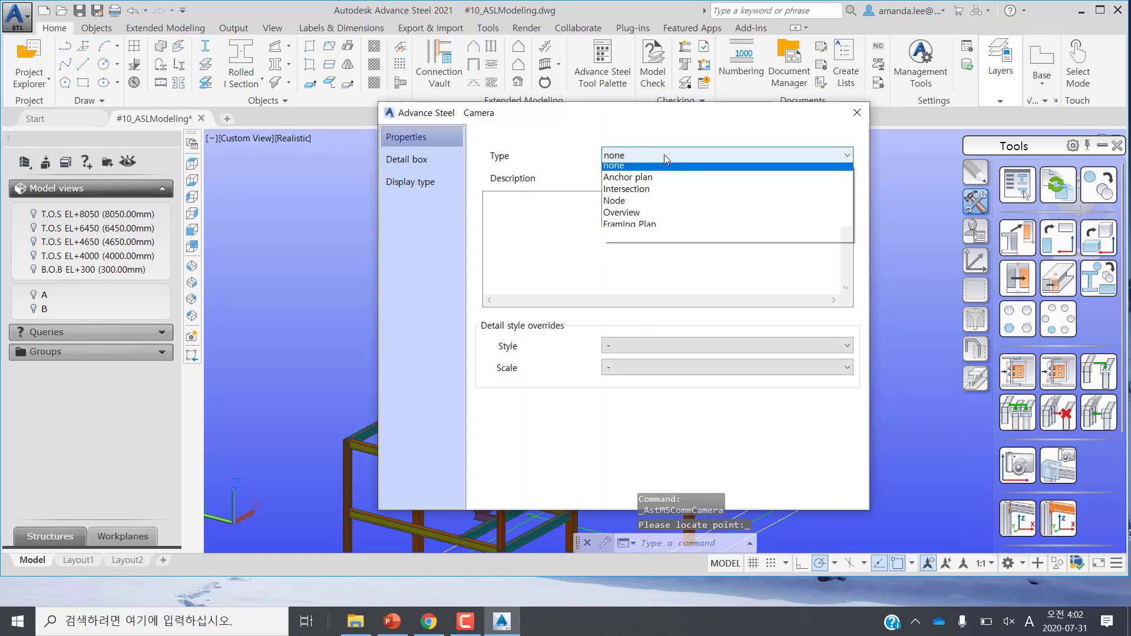
pyautogui.click(648, 229)
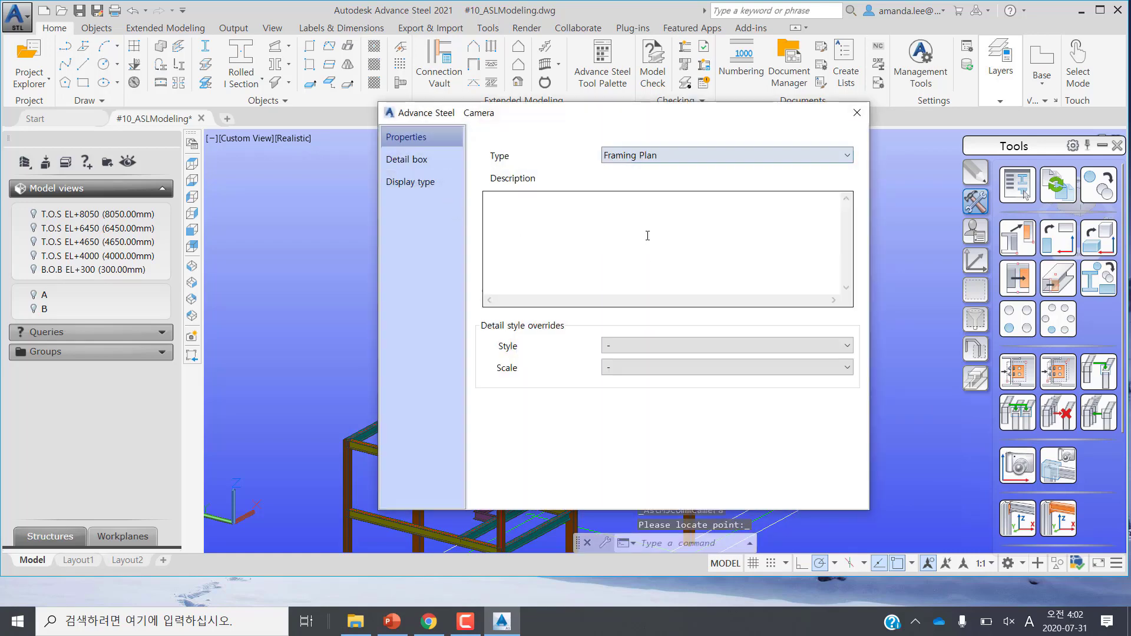
pyautogui.click(623, 347)
pyautogui.click(660, 555)
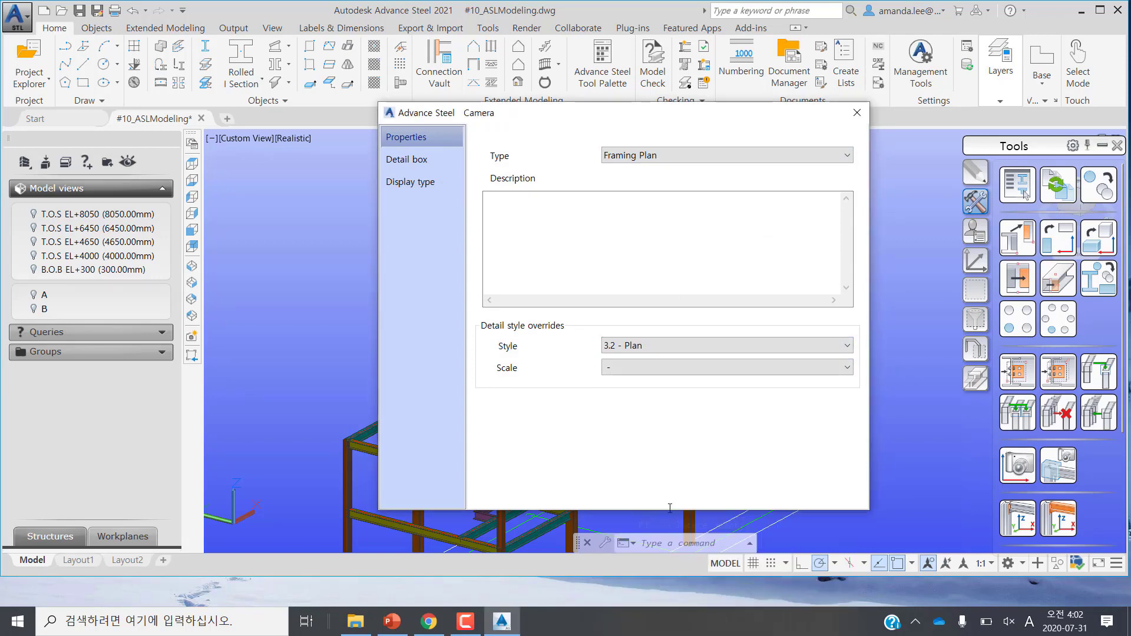
pyautogui.click(631, 368)
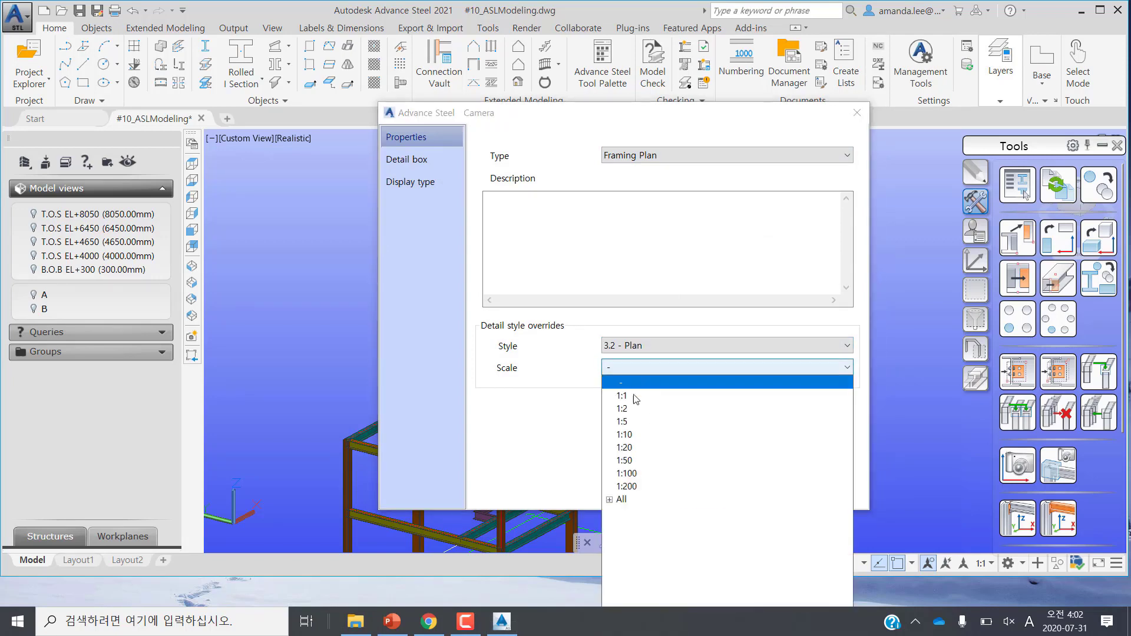
pyautogui.click(632, 461)
# Step: Enable the 500.00 front and rear detail box depths and confirm the camera
pyautogui.click(407, 159)
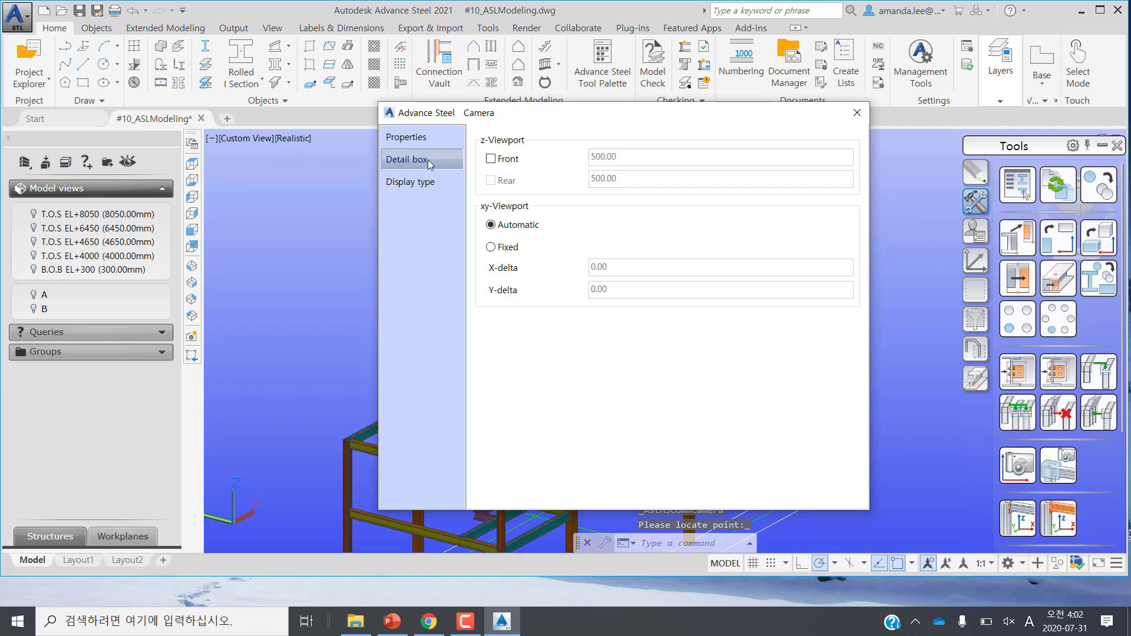
pyautogui.click(507, 159)
pyautogui.click(508, 181)
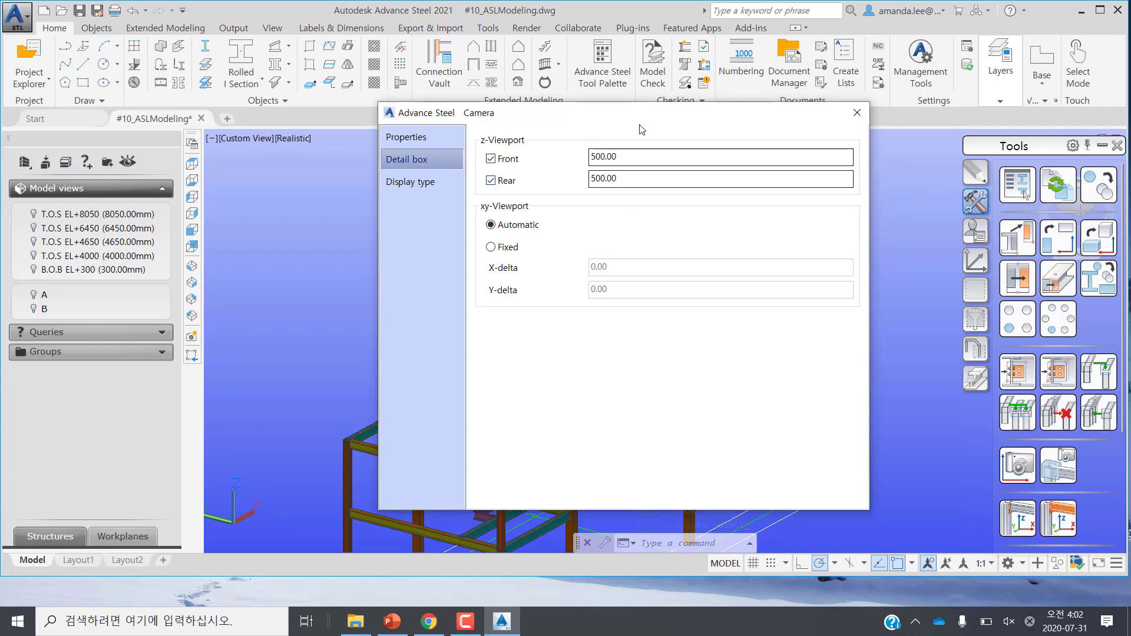
pyautogui.click(856, 114)
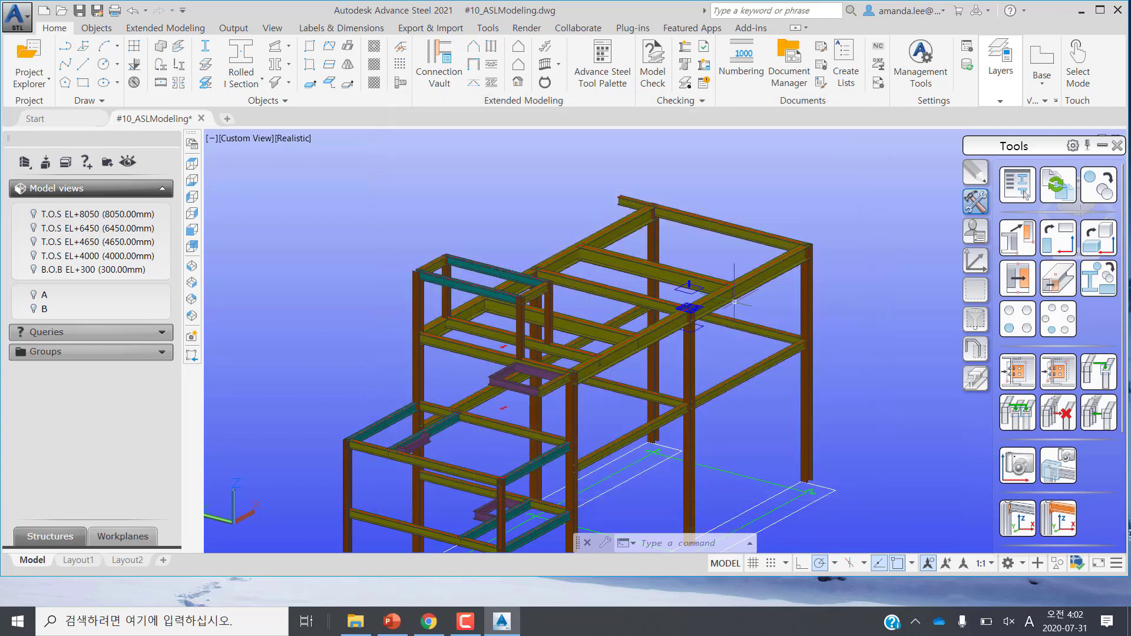
# Step: Generate Sheet 003 GA - A1 from the column camera using 02 - Selected Cameras - A1
pyautogui.scroll(3, 693, 315)
pyautogui.scroll(3, 693, 316)
pyautogui.click(693, 315)
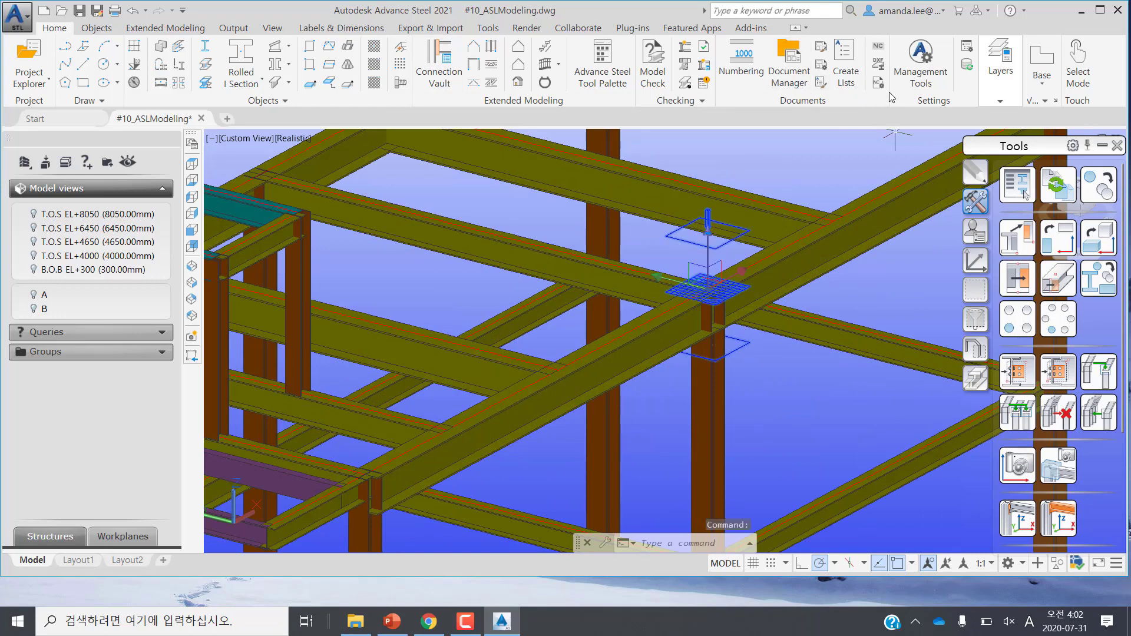
pyautogui.click(820, 66)
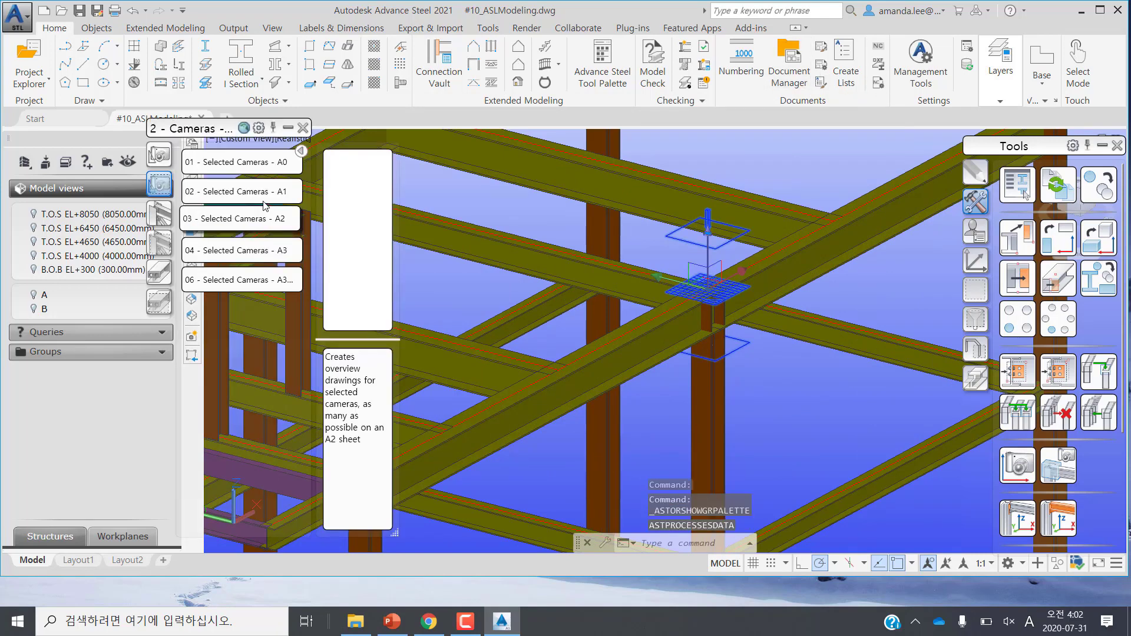
pyautogui.click(263, 194)
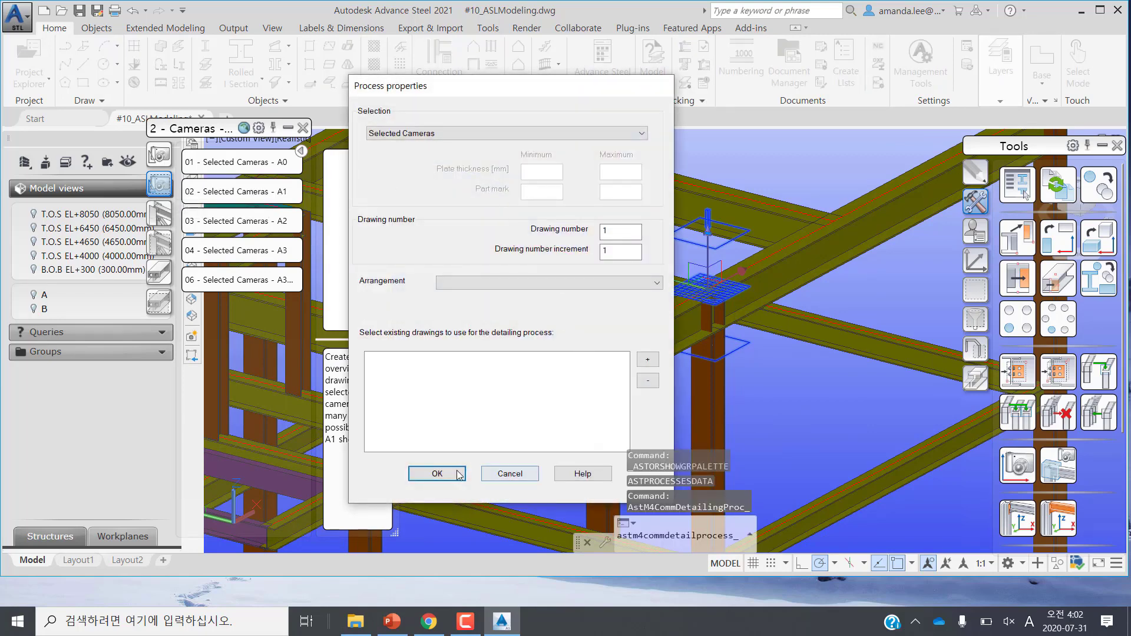
pyautogui.click(443, 474)
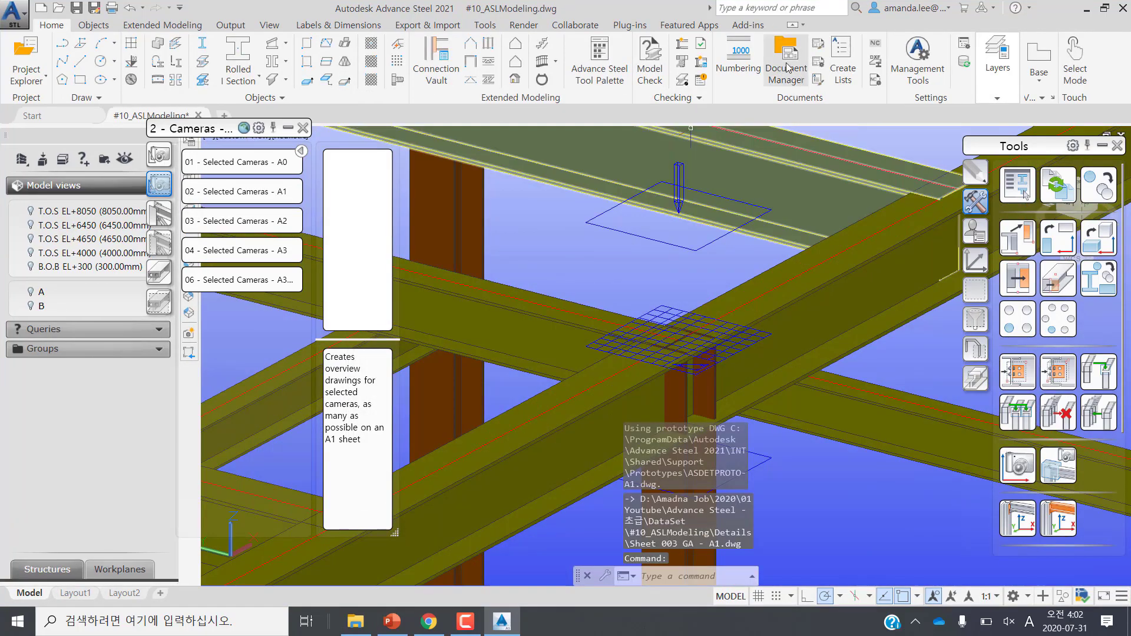
# Step: Open Sheet 003 GA - A1.dwg from the up-to-date Details drawings, then return to the 3D model
pyautogui.click(795, 76)
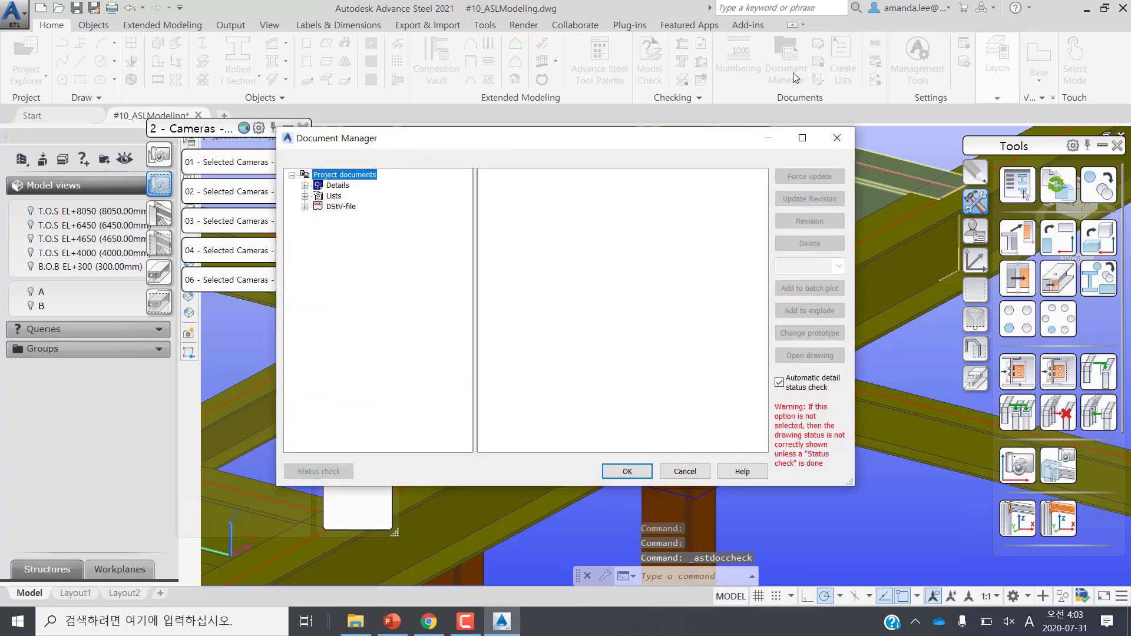
pyautogui.click(305, 186)
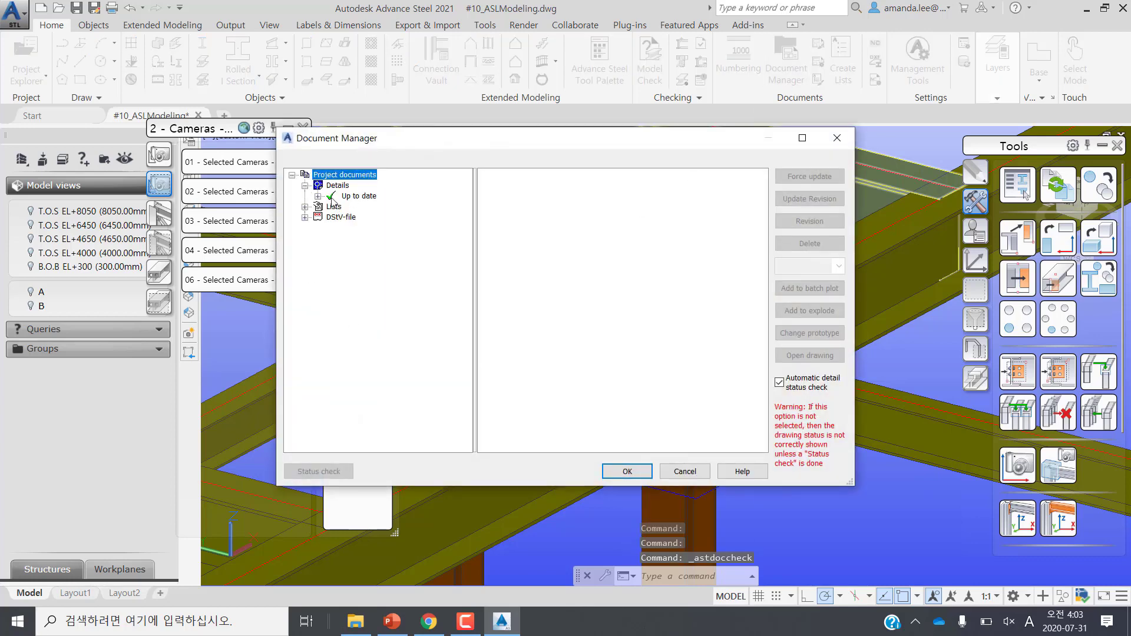
pyautogui.click(318, 197)
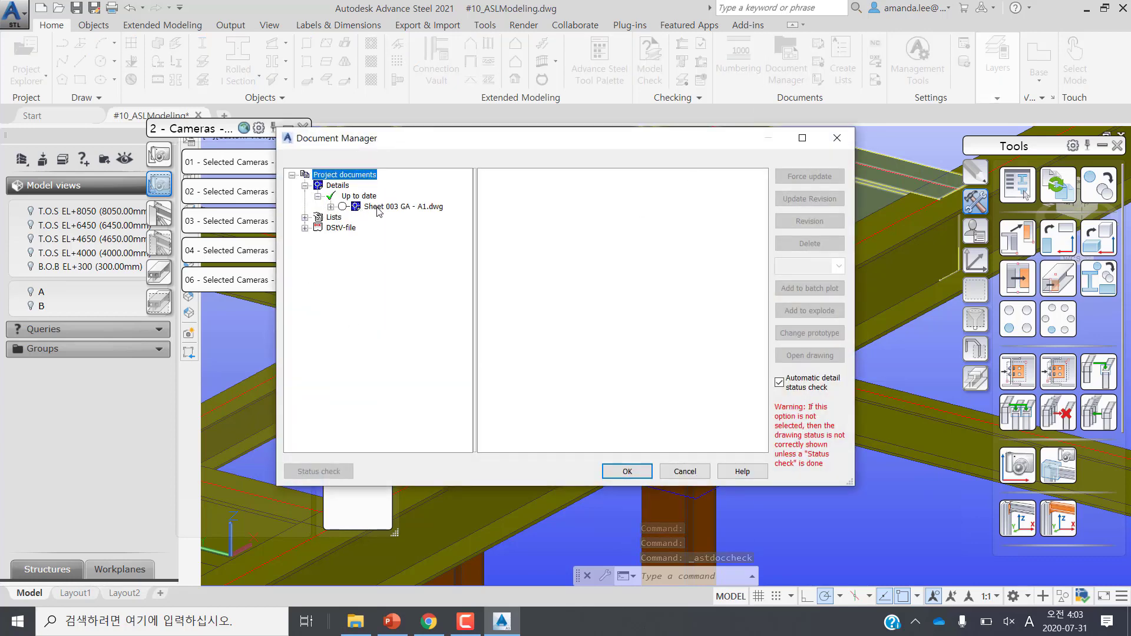
pyautogui.click(379, 208)
pyautogui.doubleClick(379, 207)
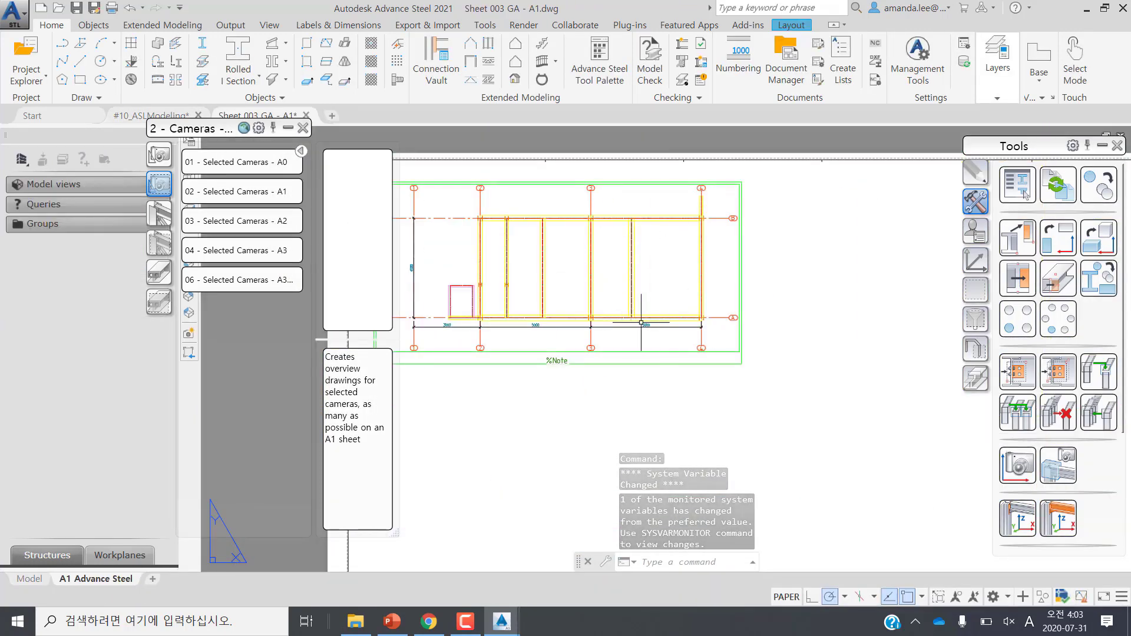
pyautogui.scroll(-2, 707, 276)
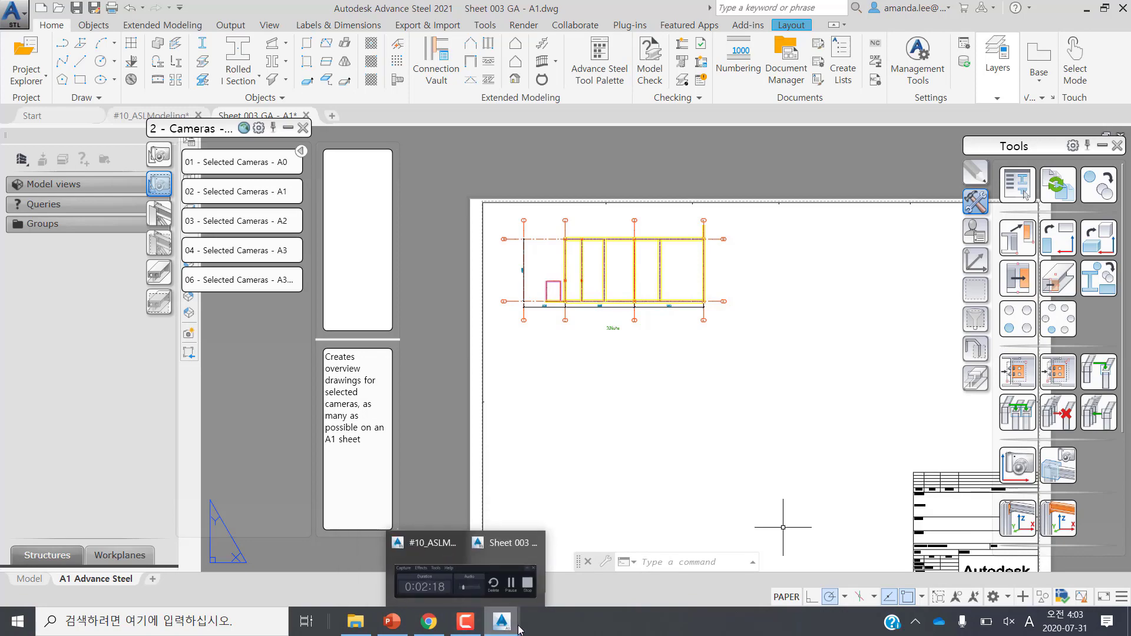
pyautogui.moveTo(501, 621)
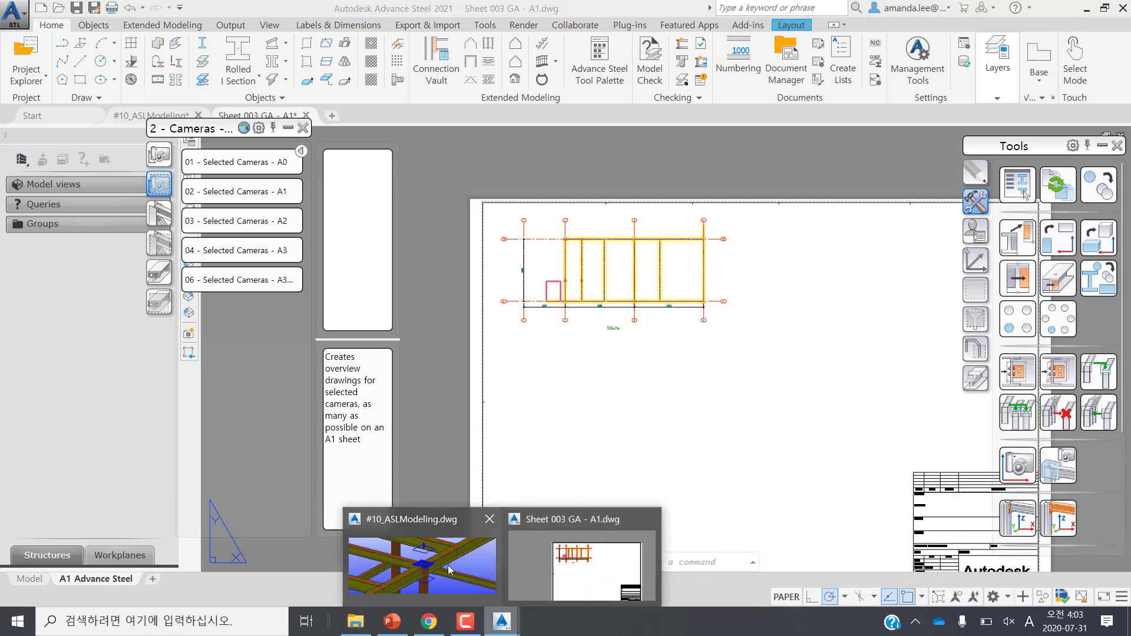
pyautogui.click(422, 565)
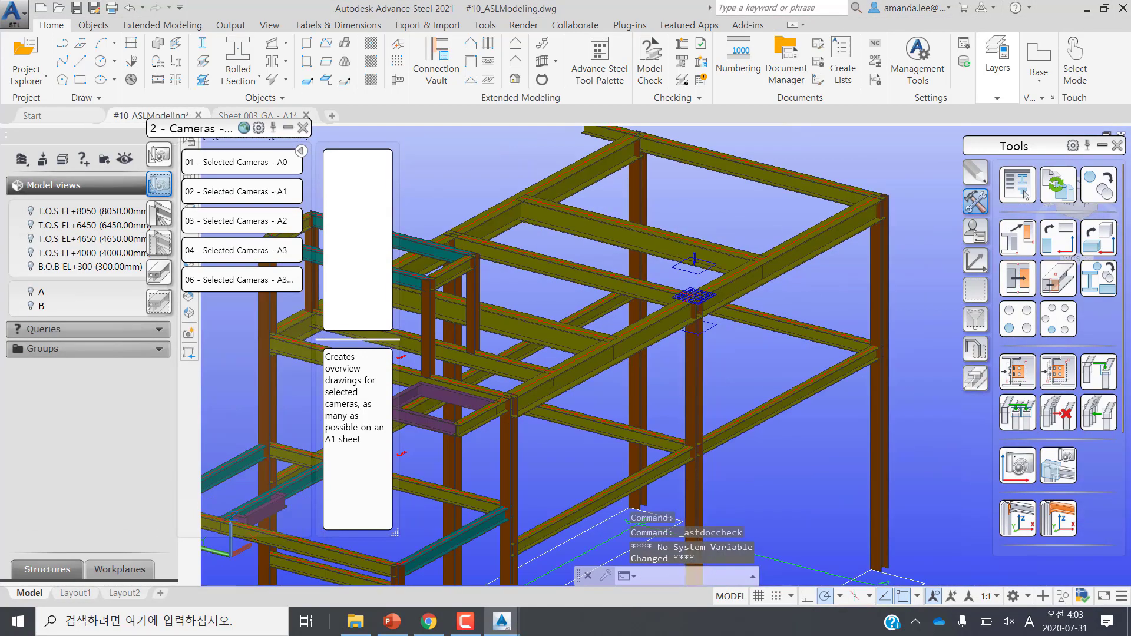
# Step: Place a Framing Plan camera at the column joint: style 3.2 - Plan, 1:50, front and rear depth limits
pyautogui.click(1025, 475)
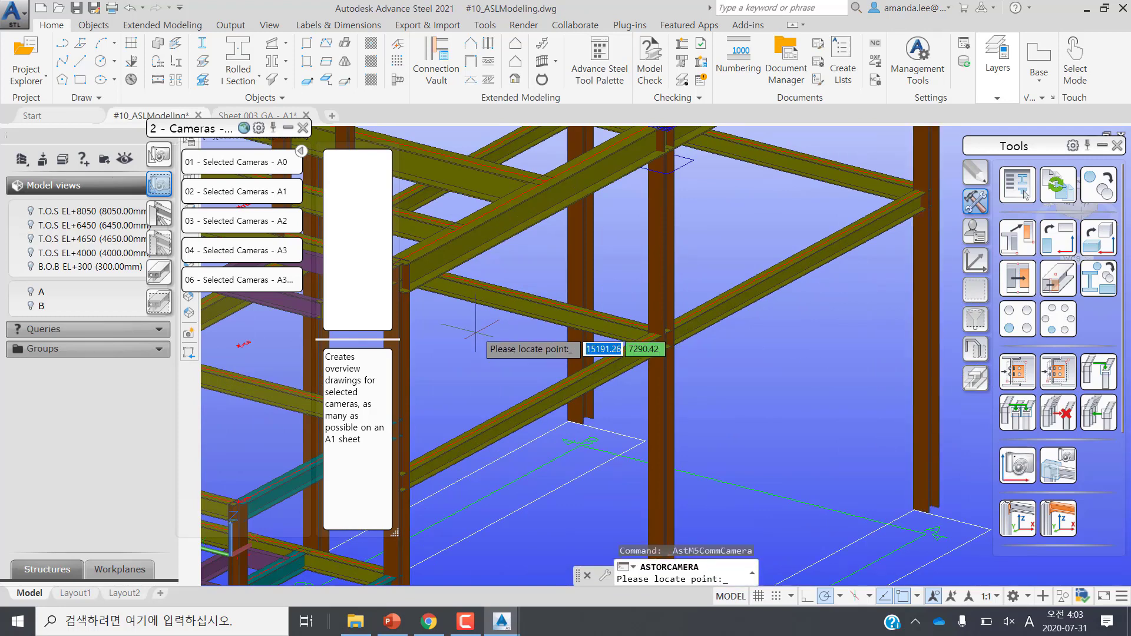
pyautogui.click(662, 331)
pyautogui.click(658, 157)
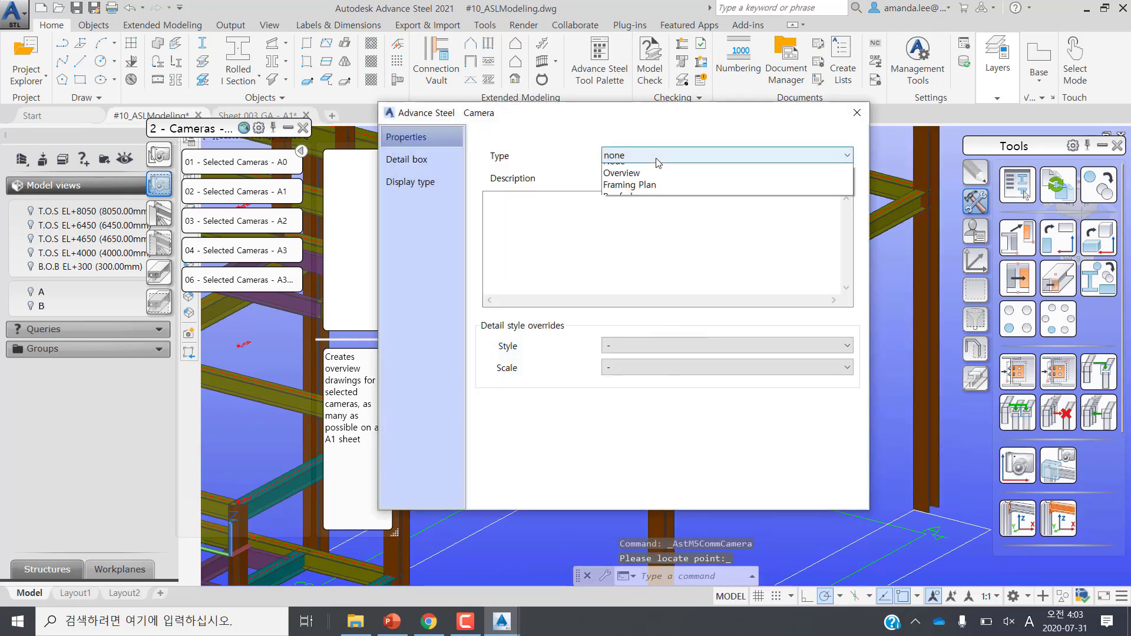
pyautogui.click(642, 231)
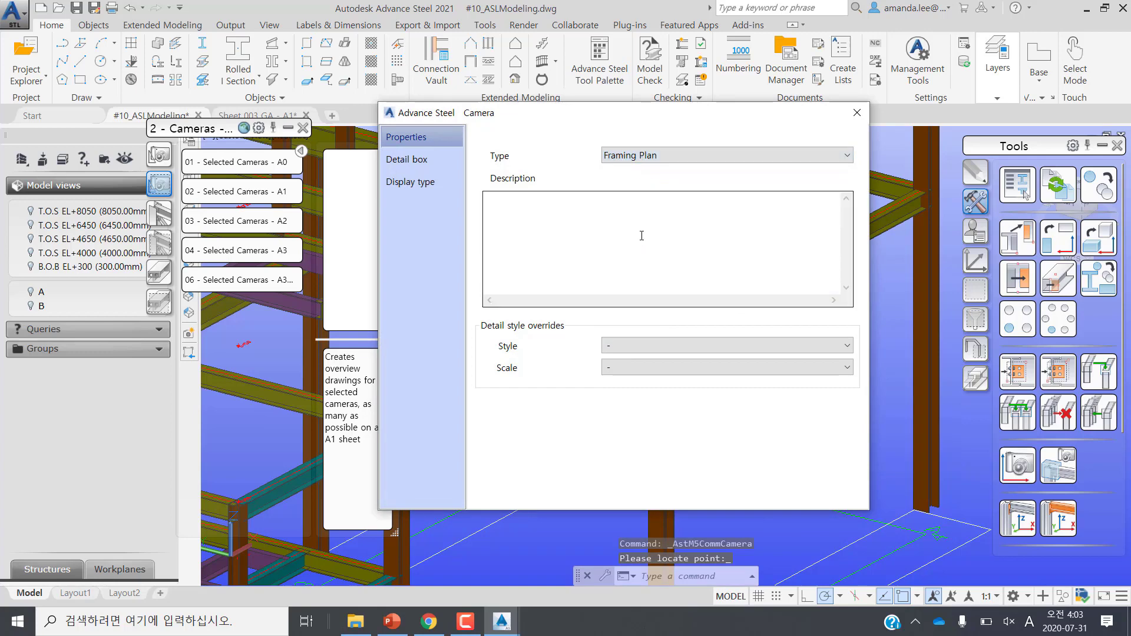
pyautogui.click(616, 346)
pyautogui.click(642, 556)
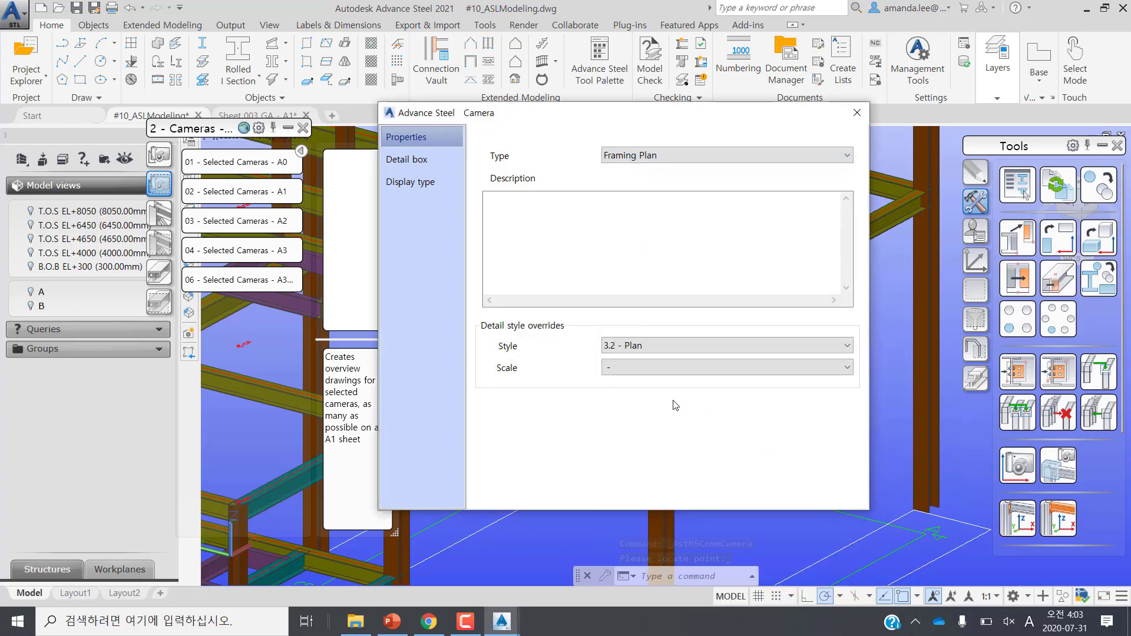
pyautogui.click(674, 362)
pyautogui.click(648, 460)
pyautogui.click(423, 158)
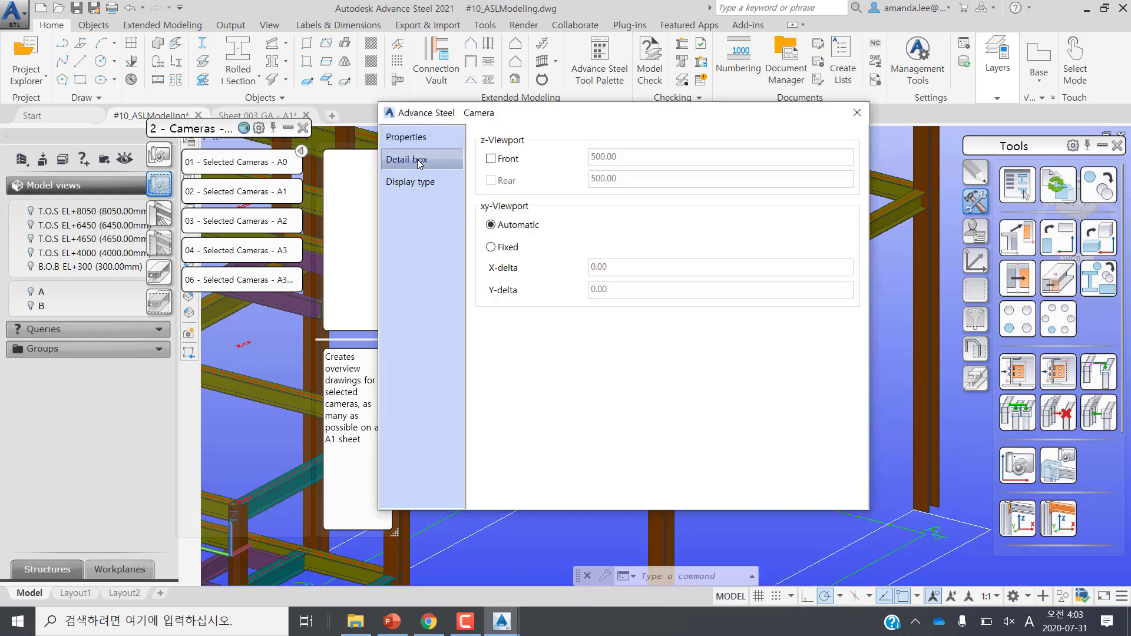
pyautogui.click(501, 160)
pyautogui.click(499, 181)
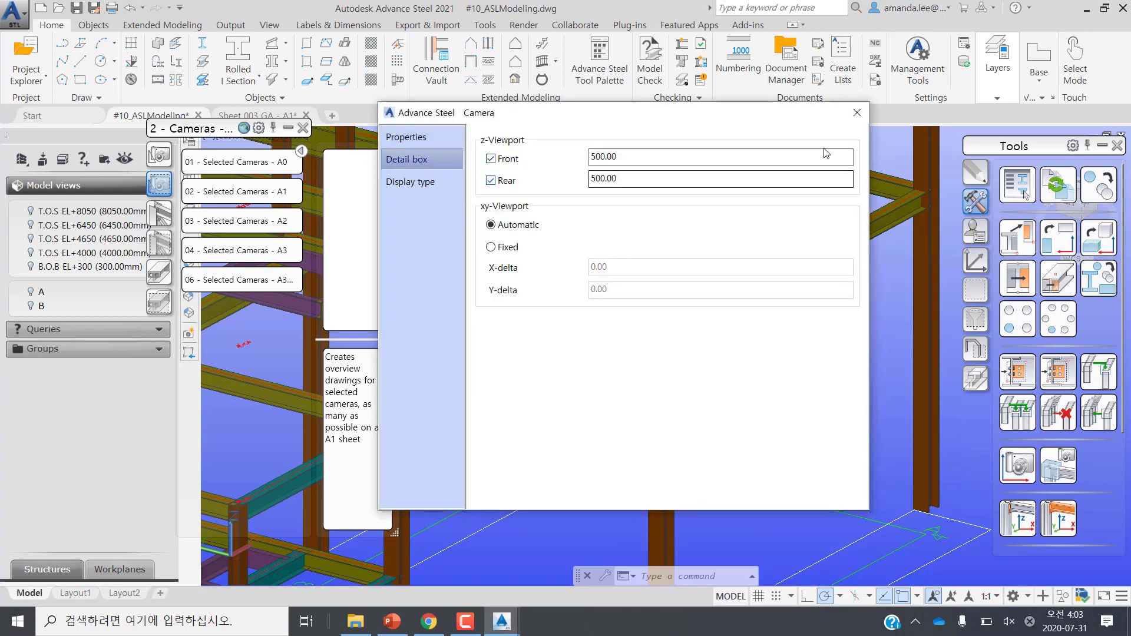
pyautogui.click(859, 118)
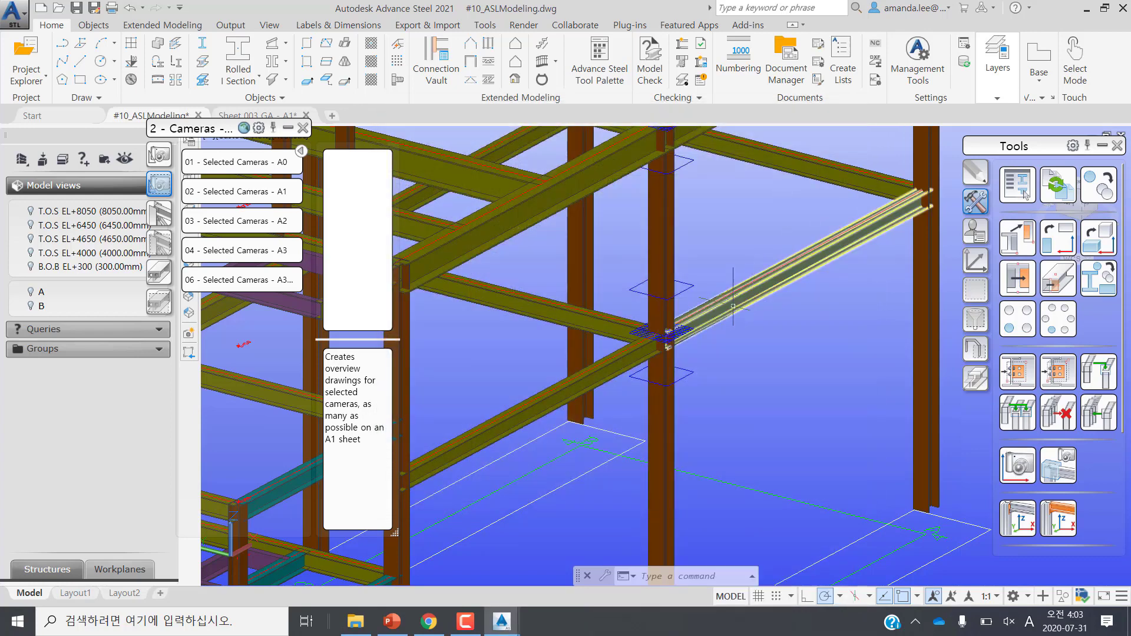
# Step: Detail the new camera with 02 - Selected Cameras - A1 into existing Sheet 003 GA - A1
pyautogui.click(682, 331)
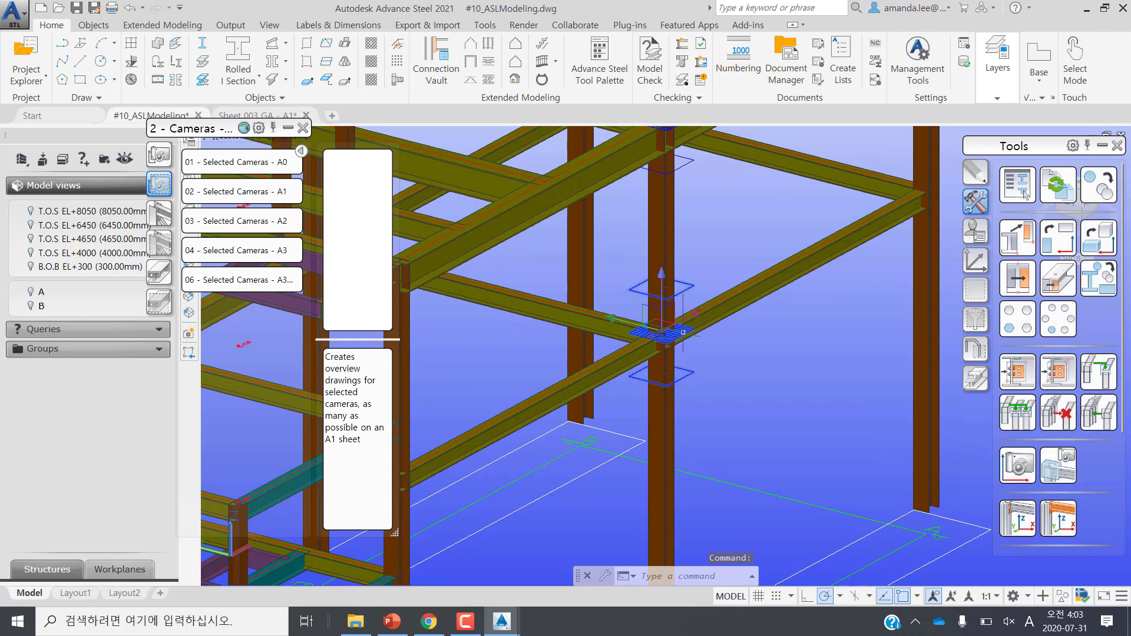
pyautogui.click(268, 193)
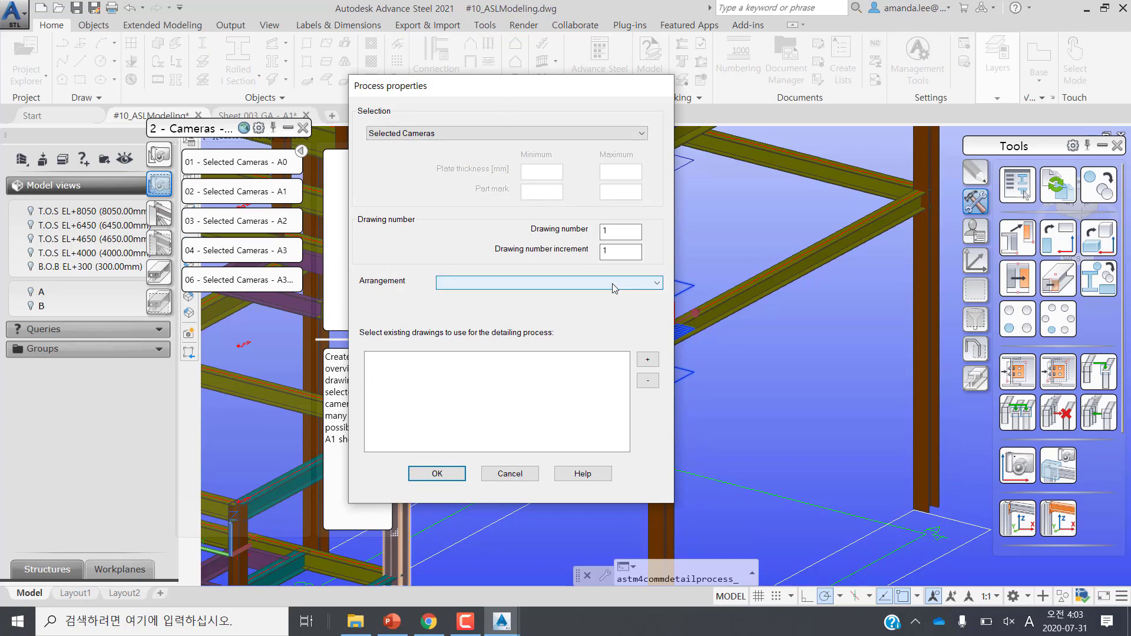
pyautogui.click(648, 361)
pyautogui.click(250, 131)
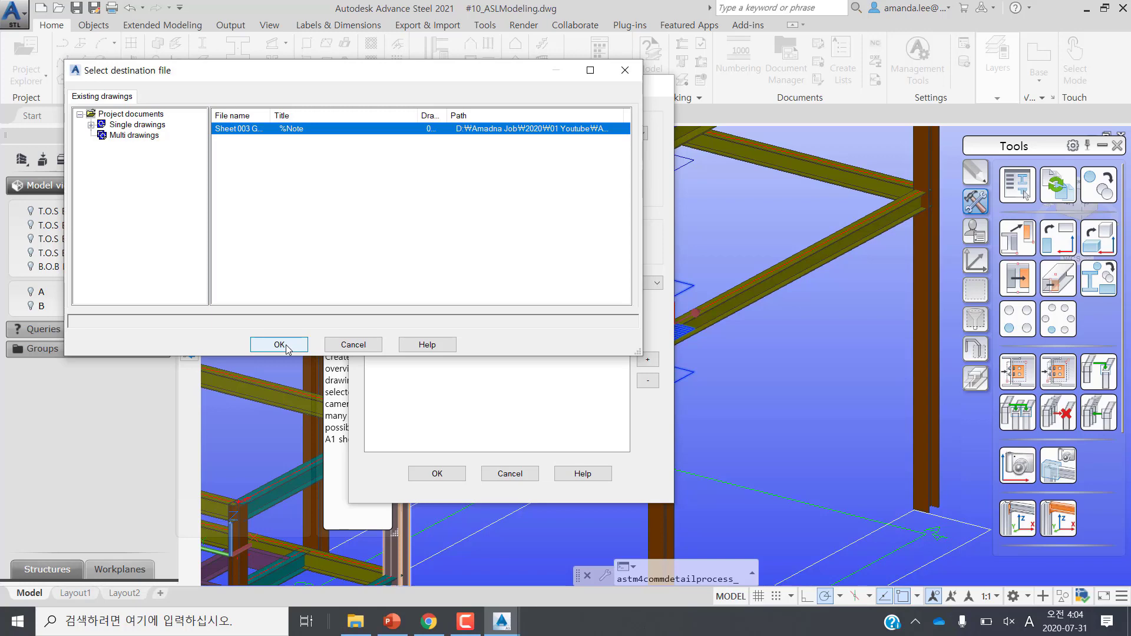
pyautogui.click(287, 348)
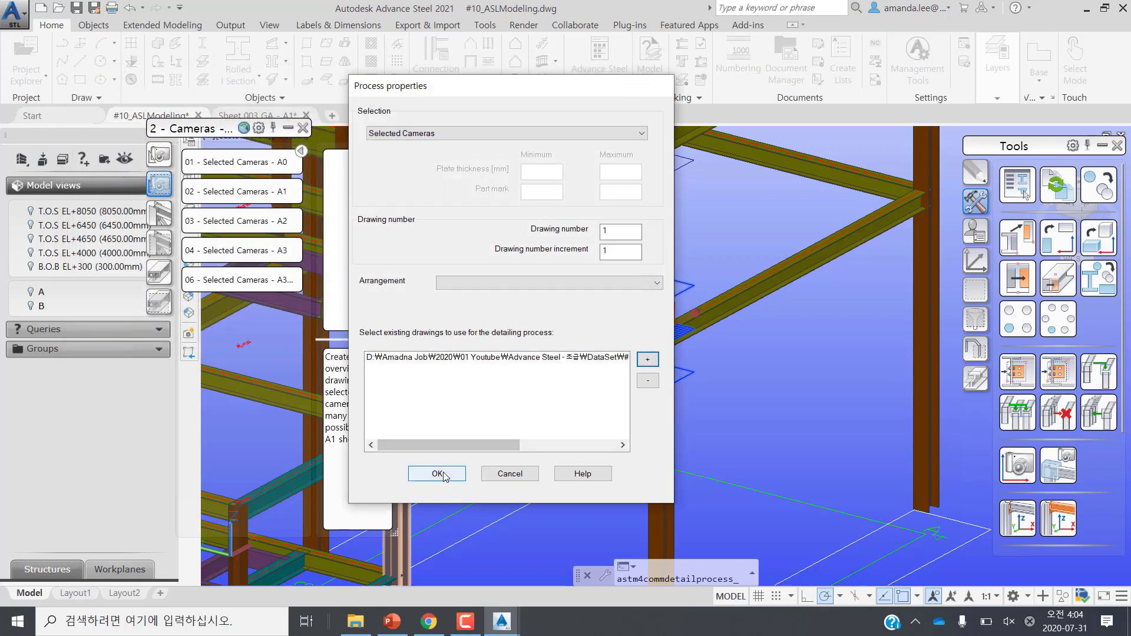
pyautogui.click(437, 474)
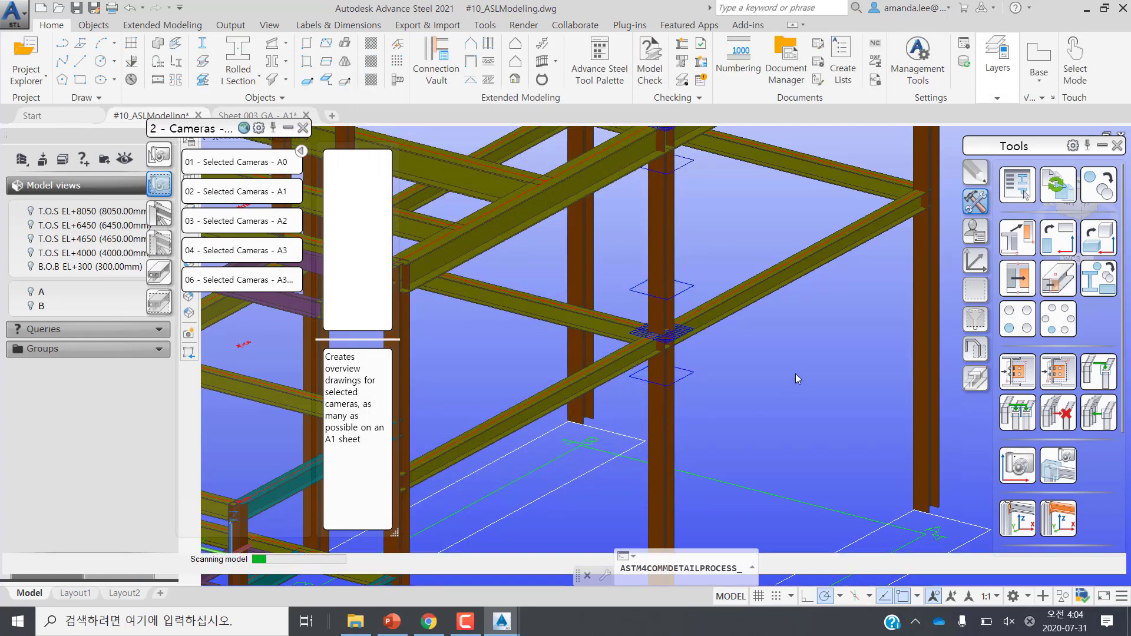
# Step: Open Sheet 003 GA - A1 and zoom around to inspect its two framing plan viewports
pyautogui.click(788, 70)
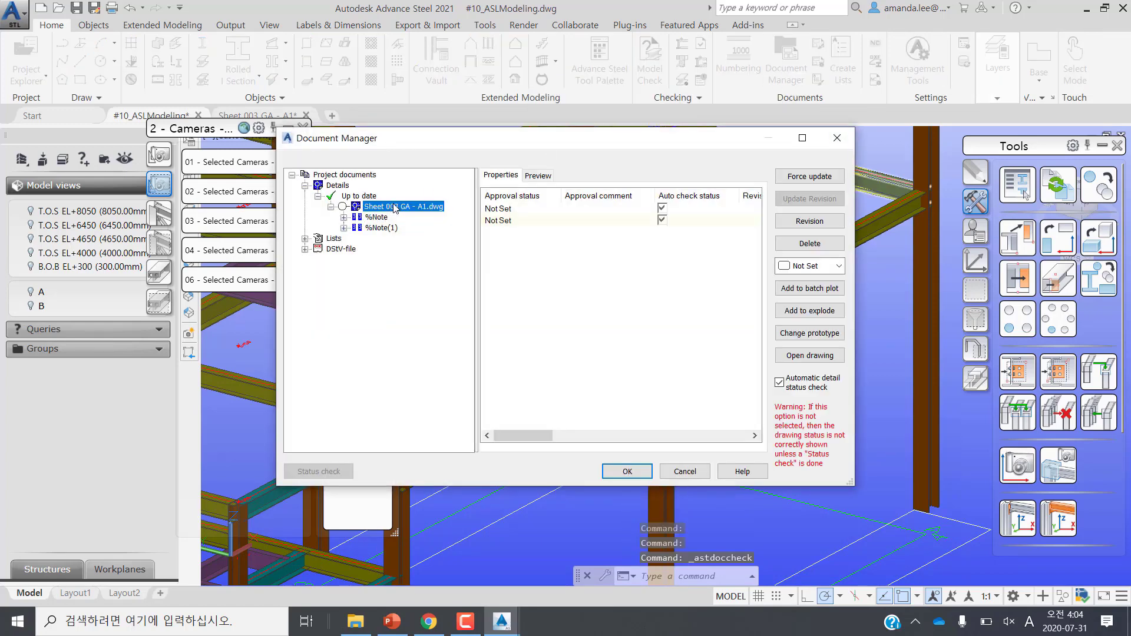
pyautogui.doubleClick(396, 208)
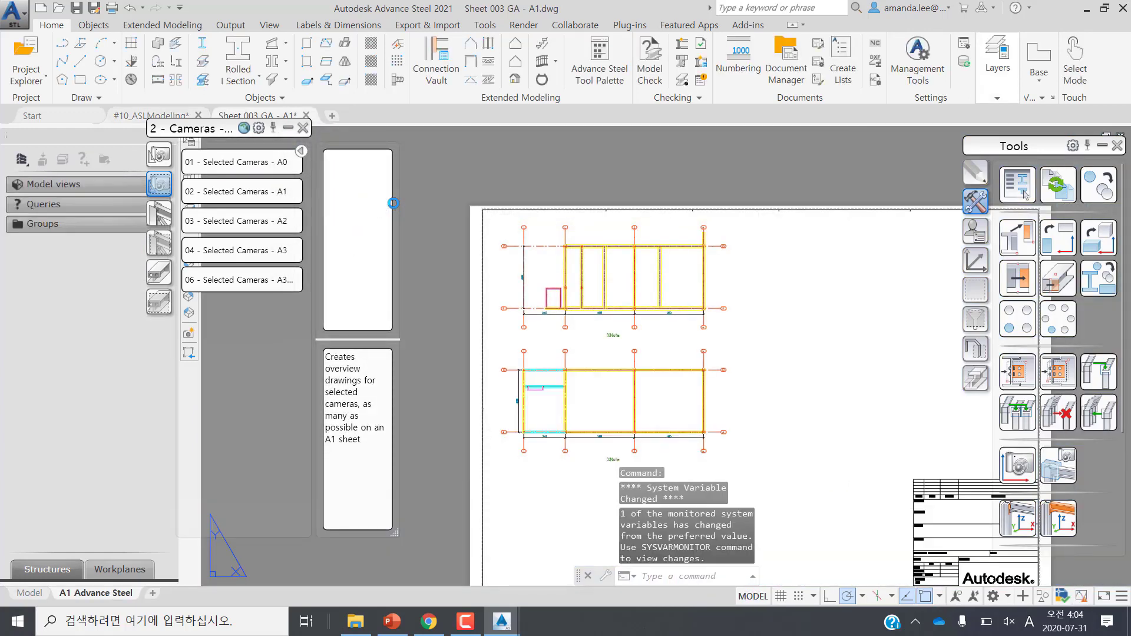
pyautogui.scroll(5, 660, 362)
pyautogui.scroll(-3, 624, 259)
pyautogui.scroll(-2, 616, 233)
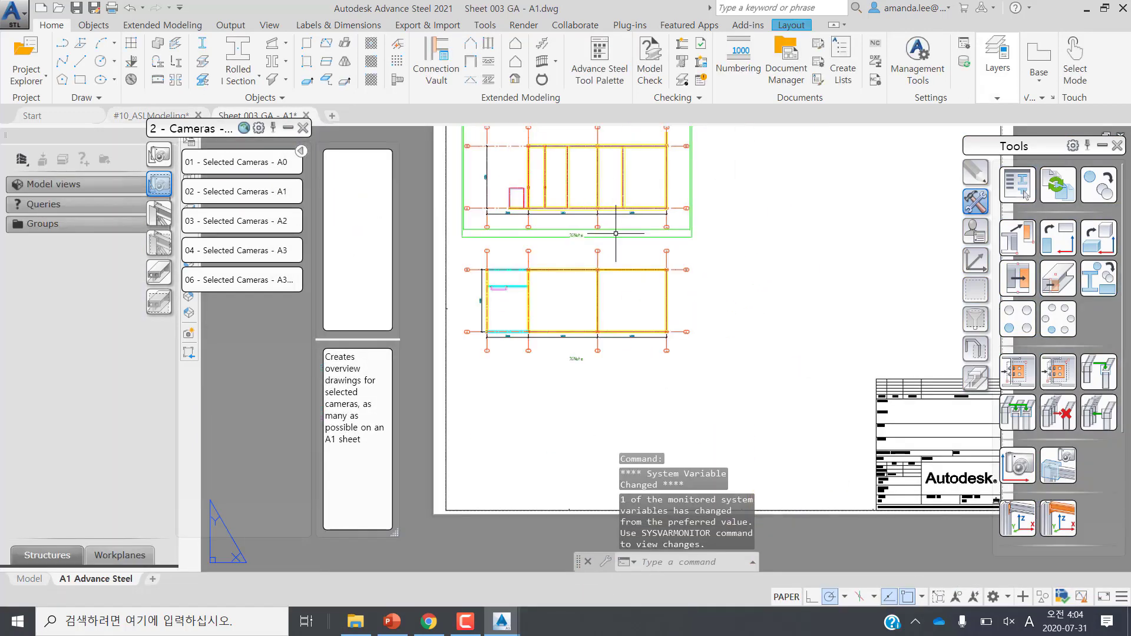
pyautogui.scroll(3, 677, 325)
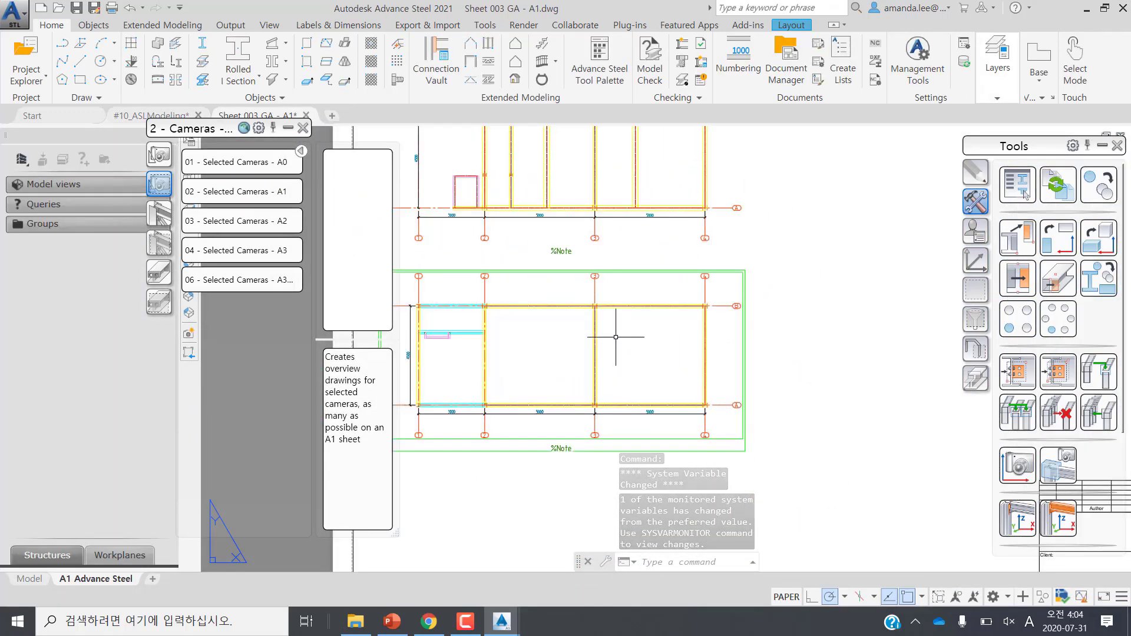
pyautogui.scroll(-1, 616, 257)
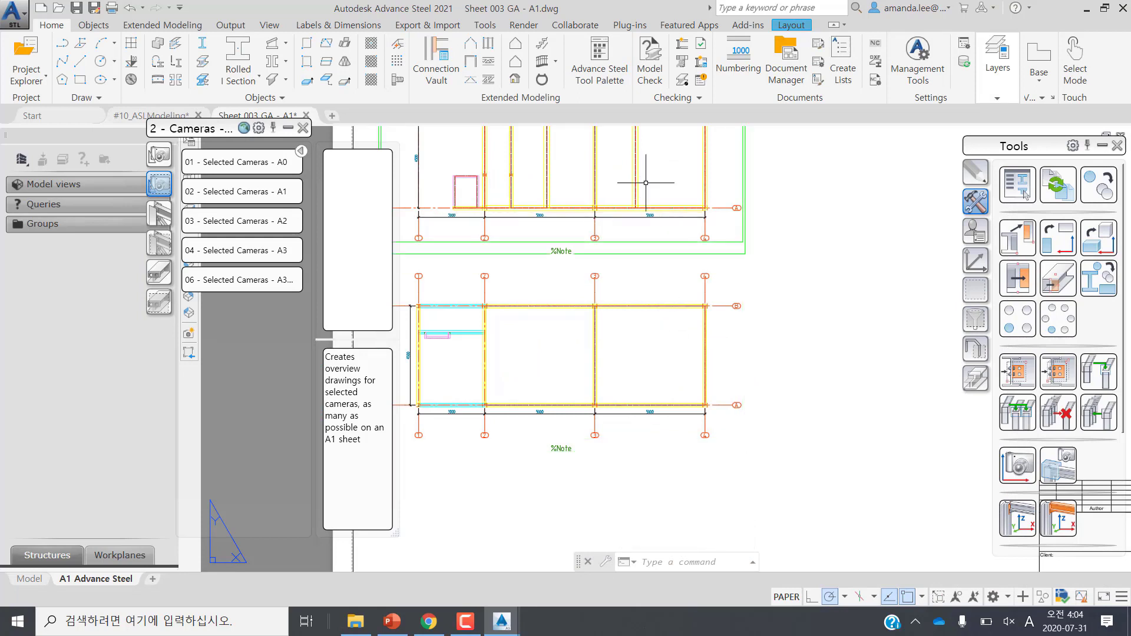
pyautogui.scroll(-2, 651, 300)
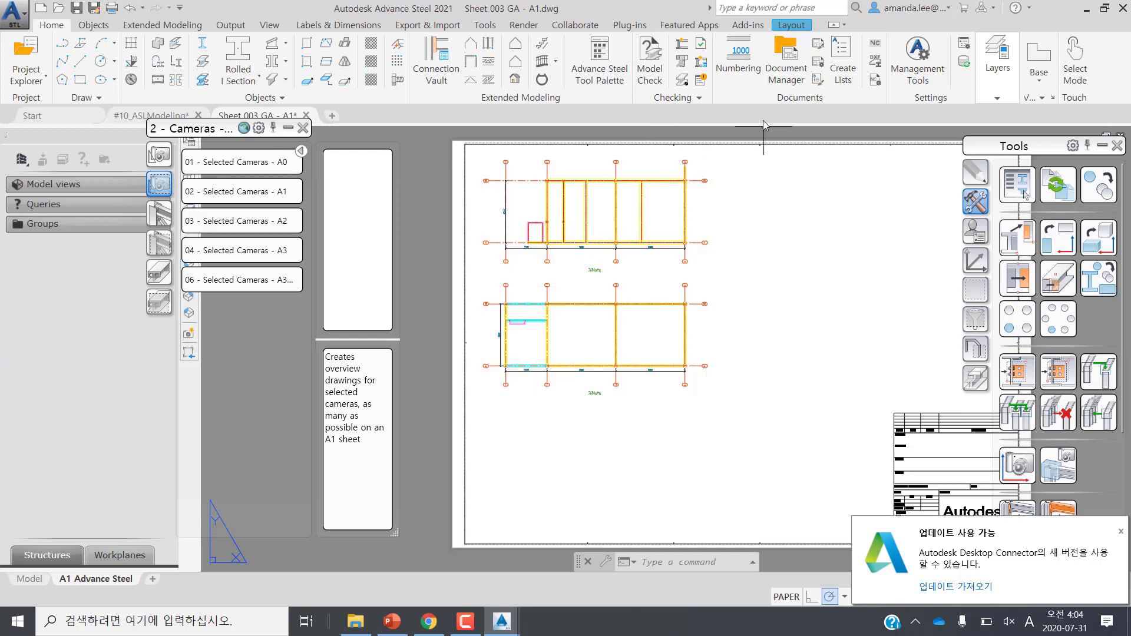
pyautogui.click(787, 72)
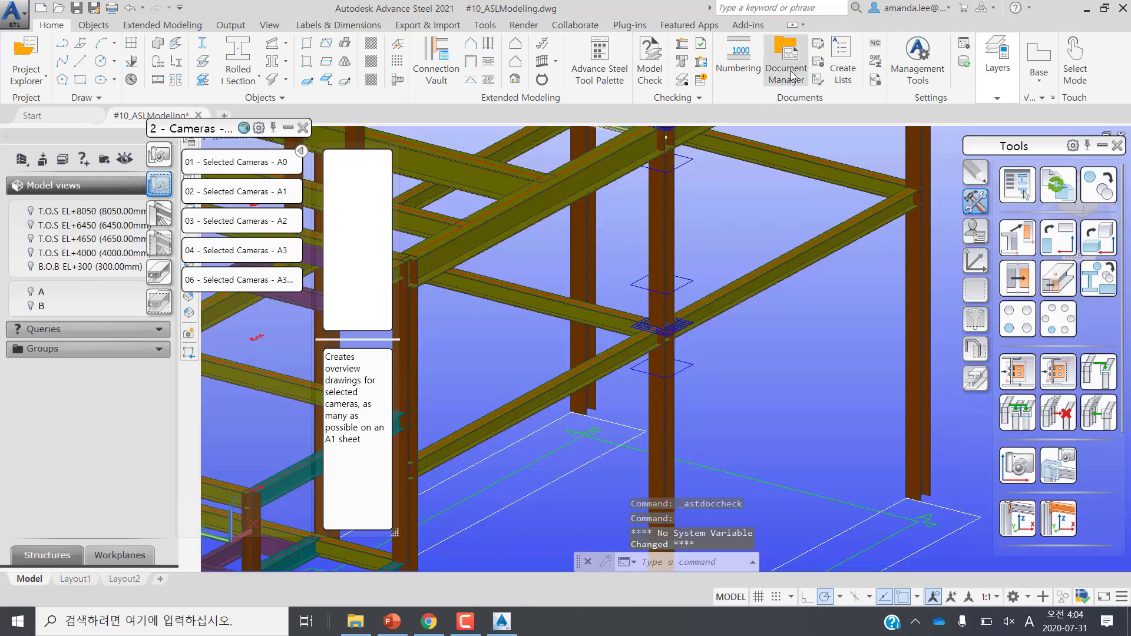
# Step: List the views in Sheet 003 GA - A1, then pan the frame around the corner column base into view
pyautogui.click(790, 74)
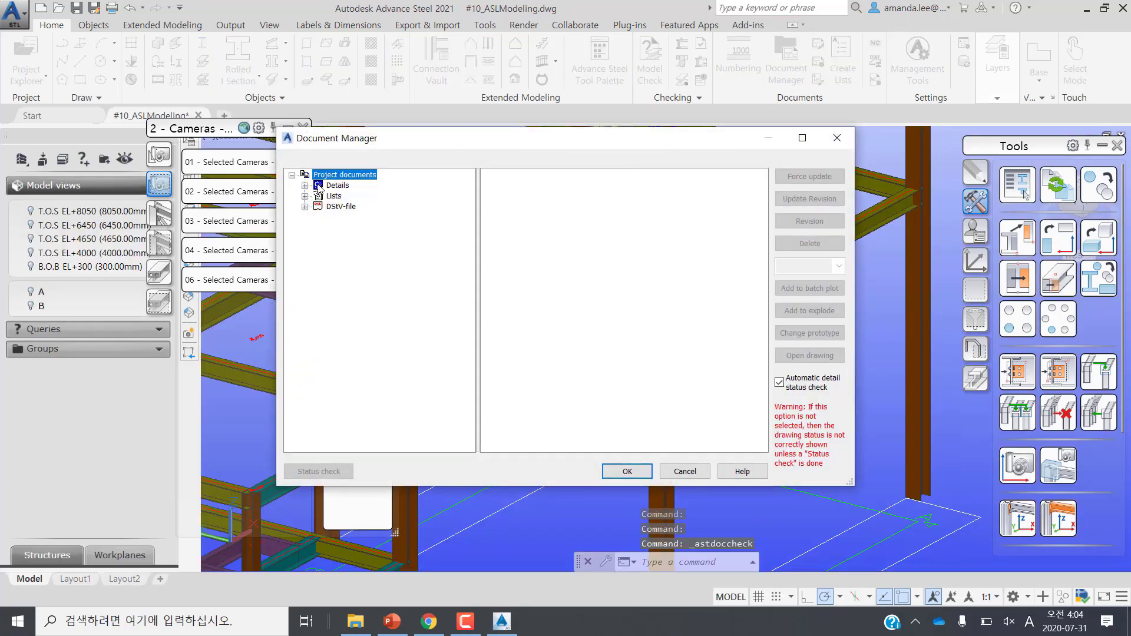
pyautogui.click(304, 186)
pyautogui.click(318, 196)
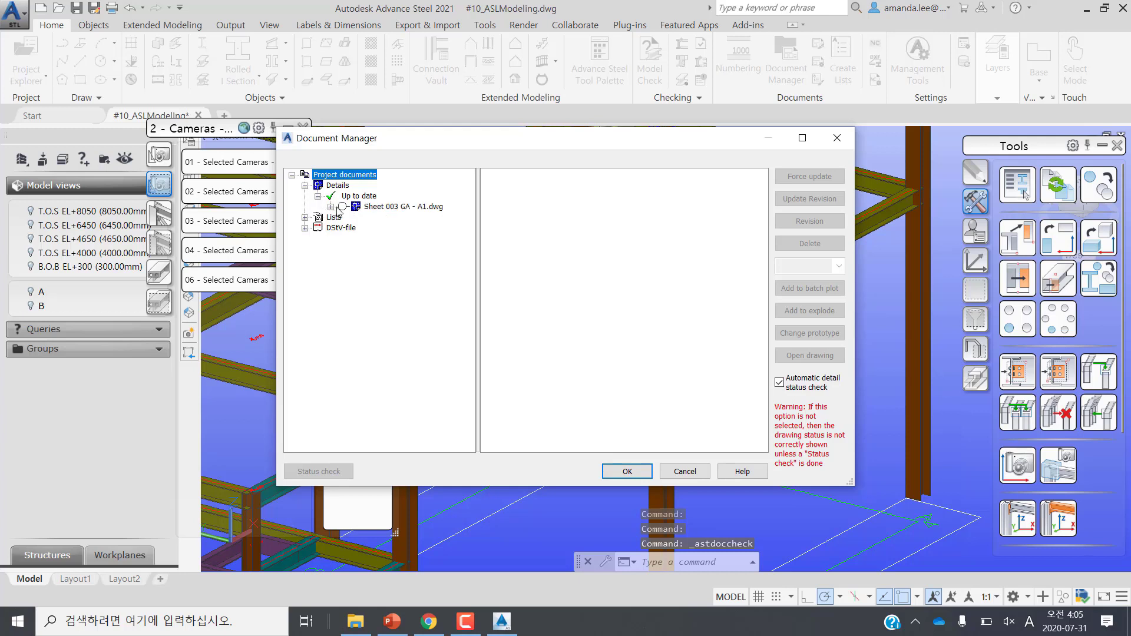
pyautogui.click(331, 206)
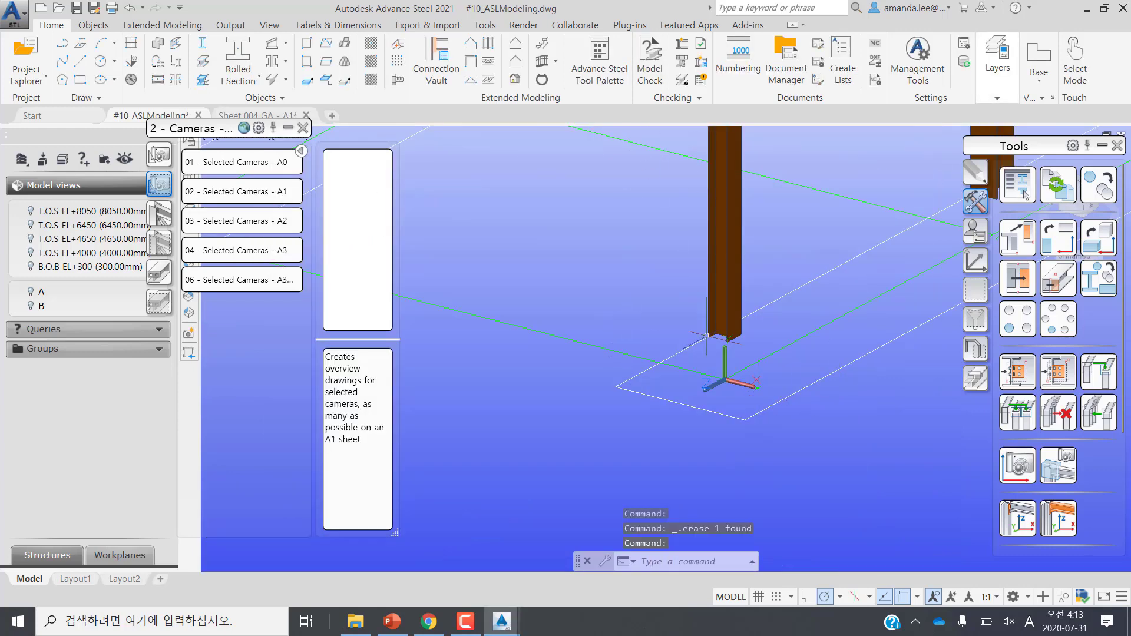
pyautogui.scroll(-3, 798, 339)
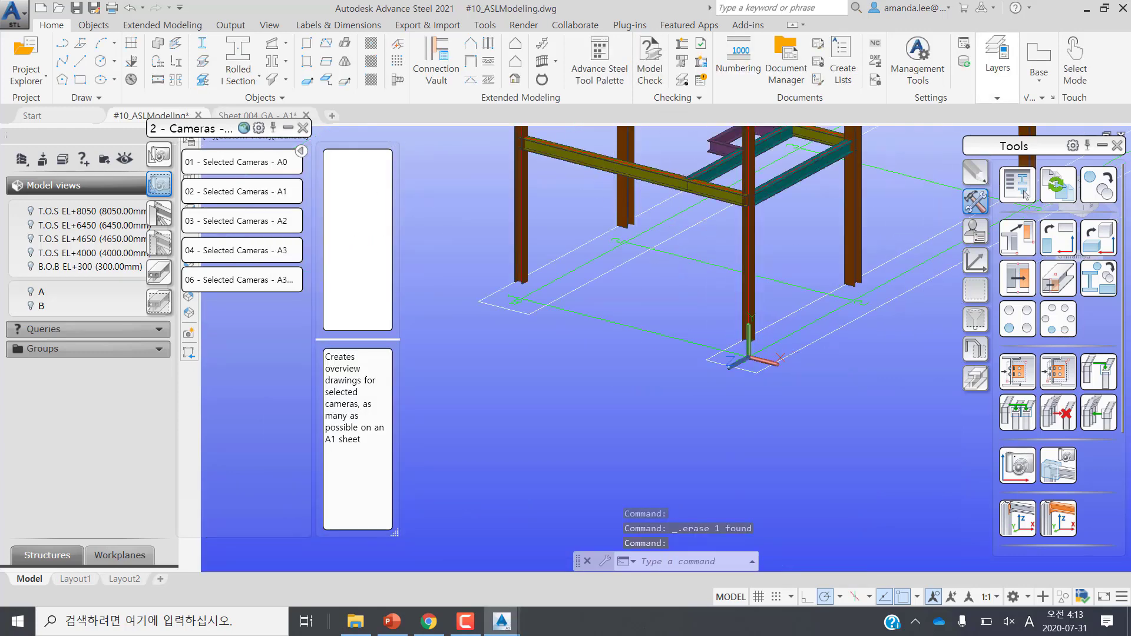
pyautogui.moveTo(657, 242); pyautogui.dragTo(672, 337, button='middle')
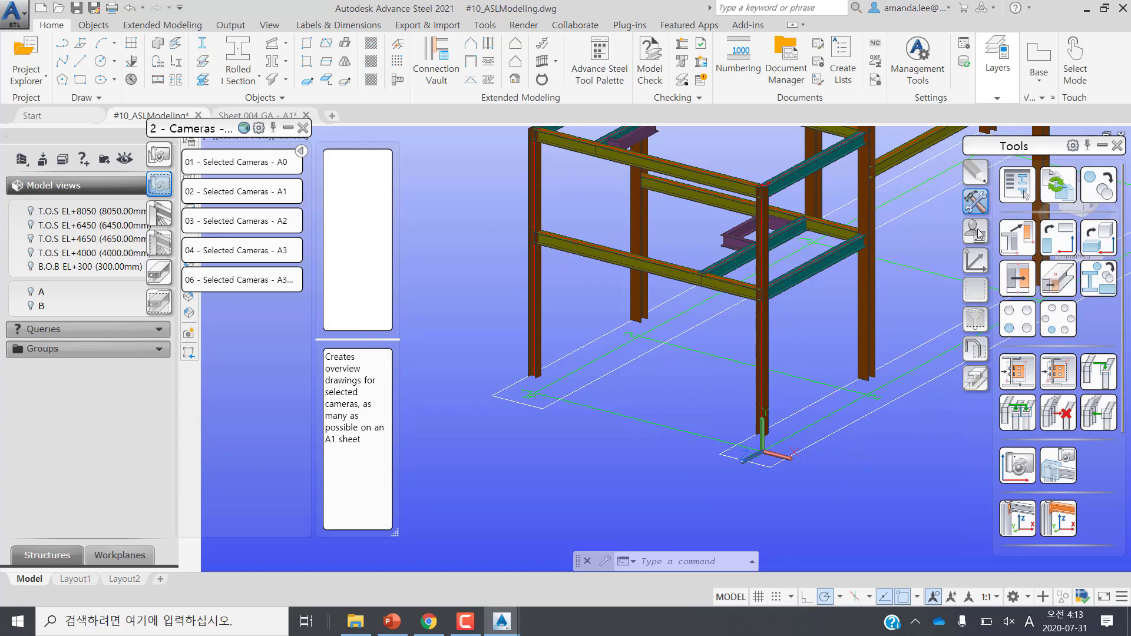
# Step: Place a Framing Plan camera at the column base with style 3.3 - Elevation and scale 1:50
pyautogui.click(1019, 472)
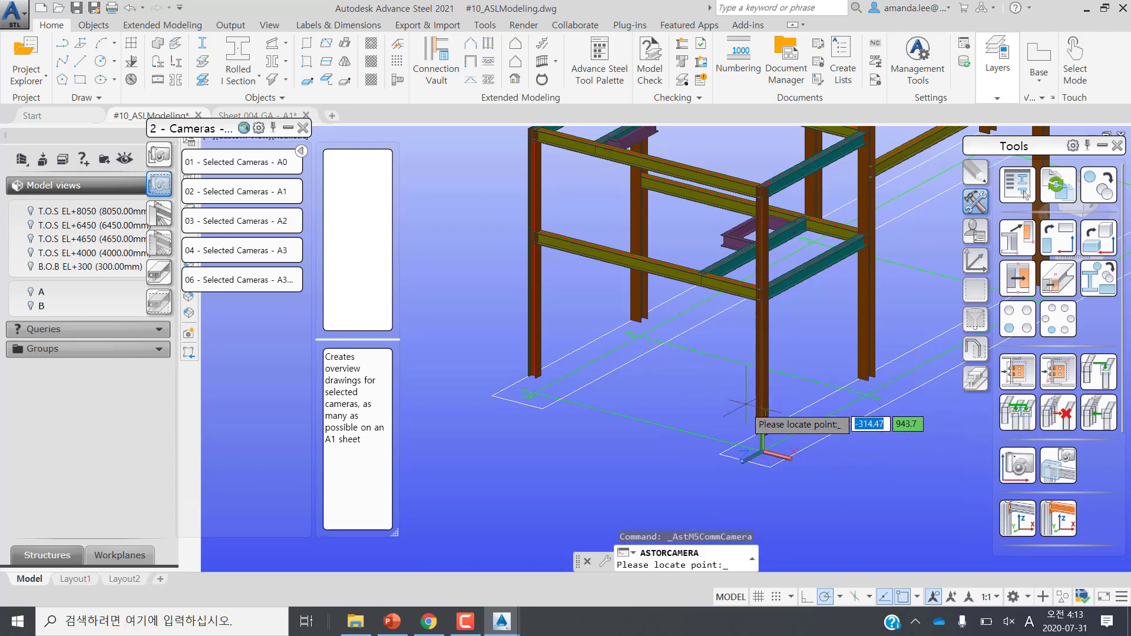
pyautogui.click(762, 437)
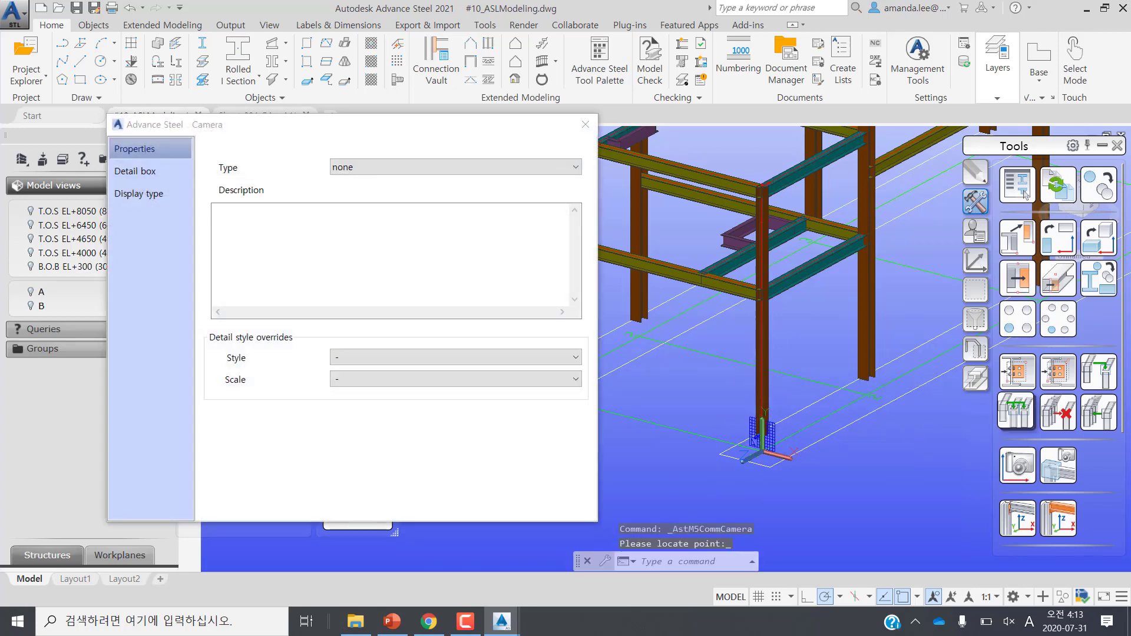
pyautogui.scroll(5, 775, 441)
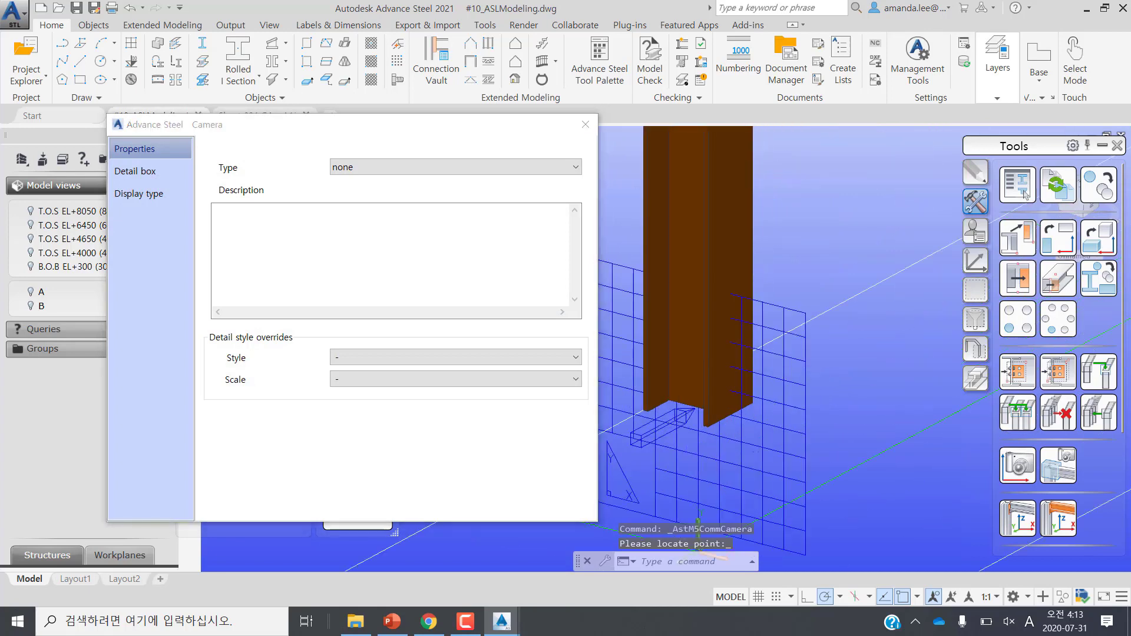
pyautogui.scroll(-2, 793, 412)
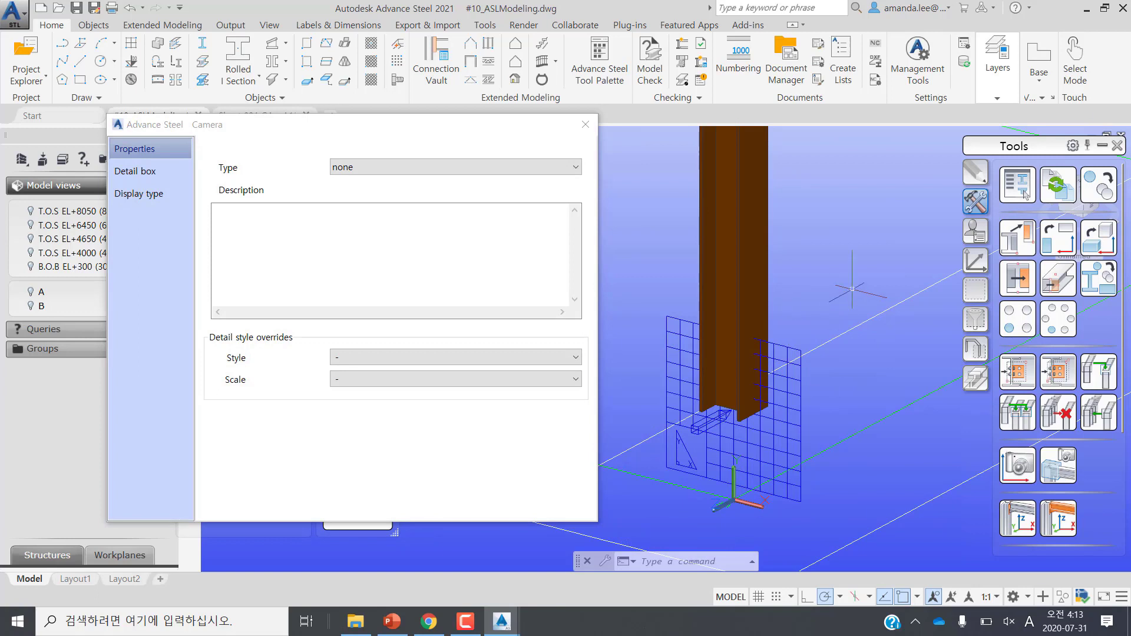
pyautogui.click(421, 168)
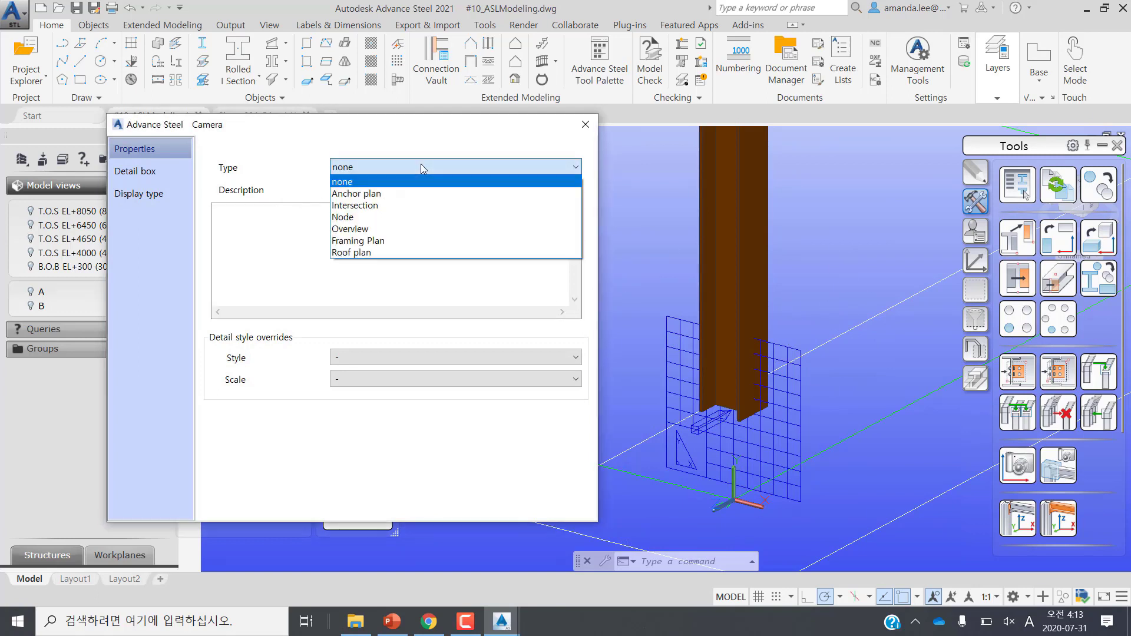
pyautogui.click(372, 242)
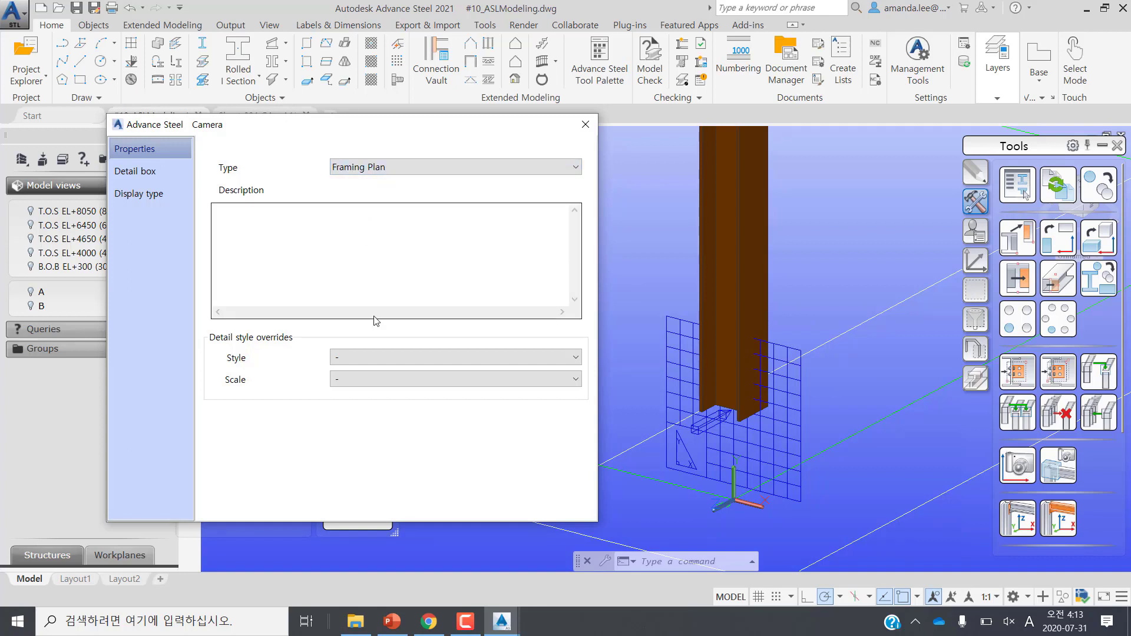
pyautogui.click(373, 358)
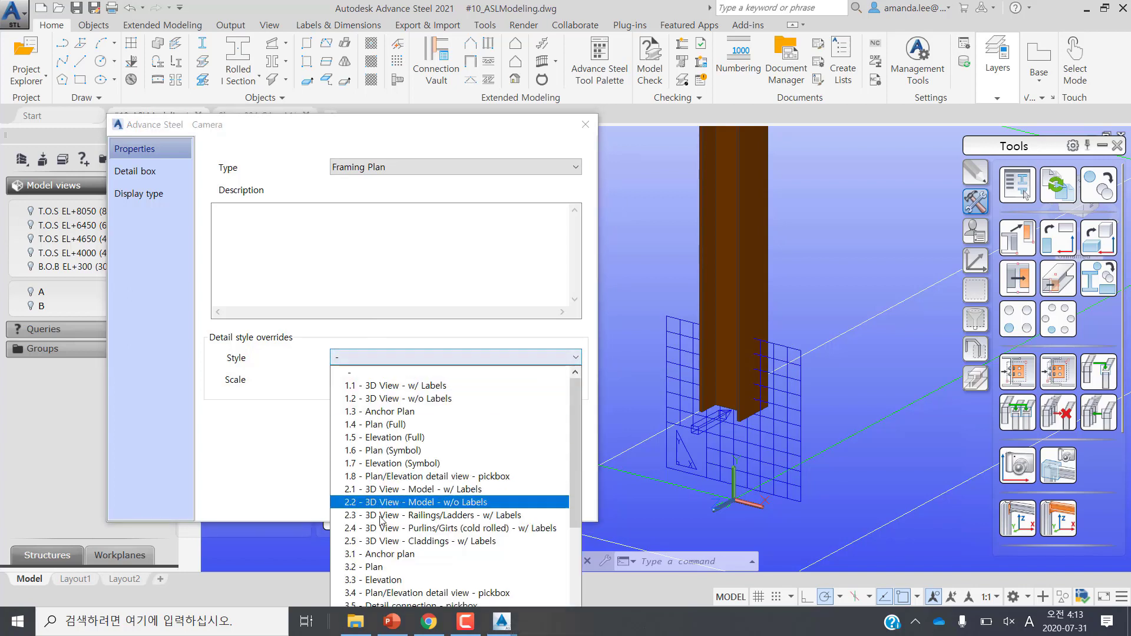
pyautogui.click(394, 580)
pyautogui.click(374, 376)
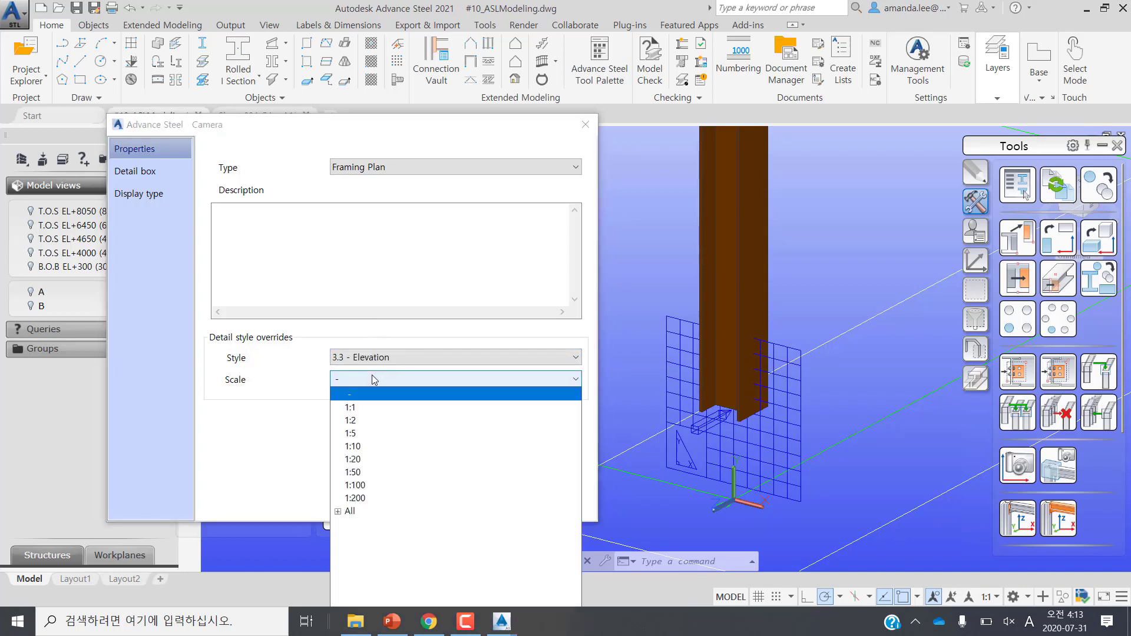
pyautogui.click(363, 475)
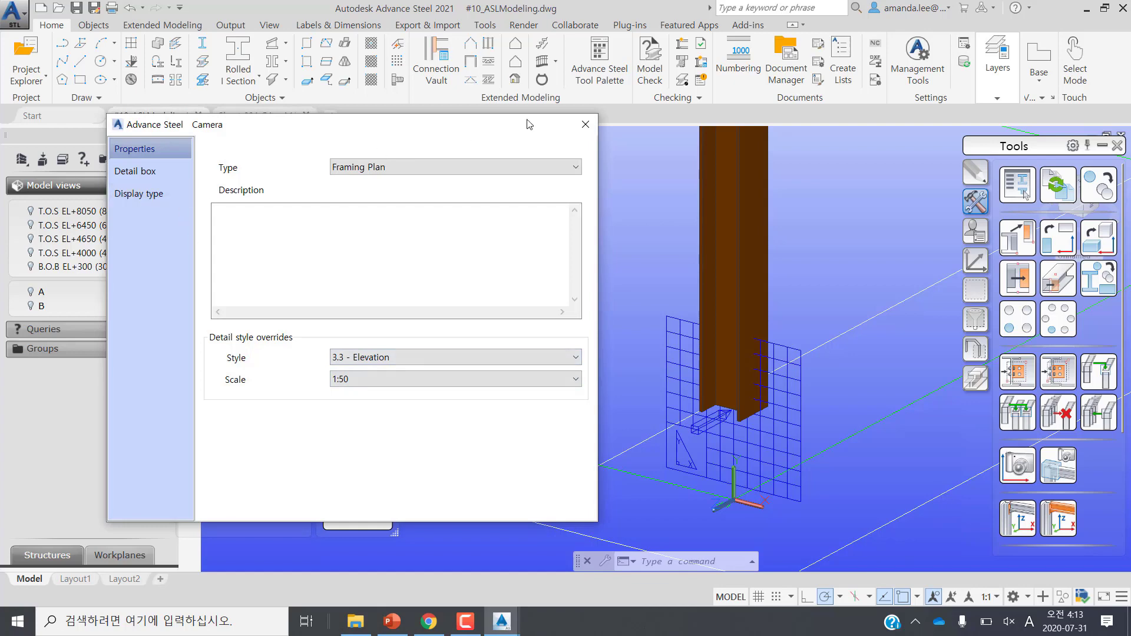
pyautogui.click(585, 124)
# Step: Enable the camera's 500 front and rear detail-box depths, then select it in the model
pyautogui.doubleClick(789, 338)
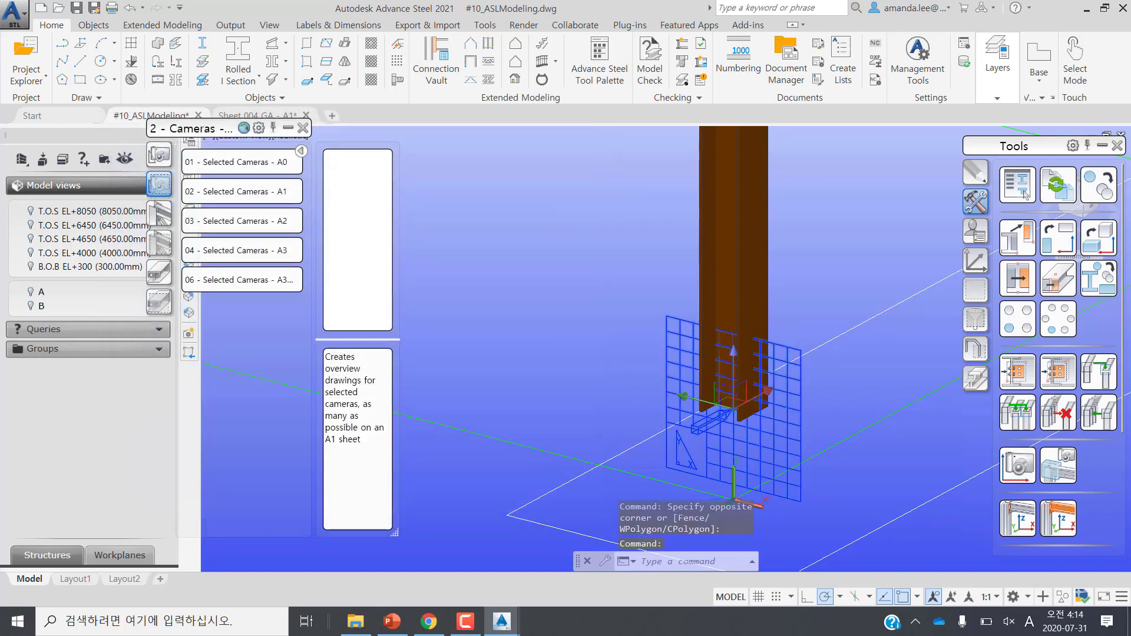
pyautogui.click(144, 172)
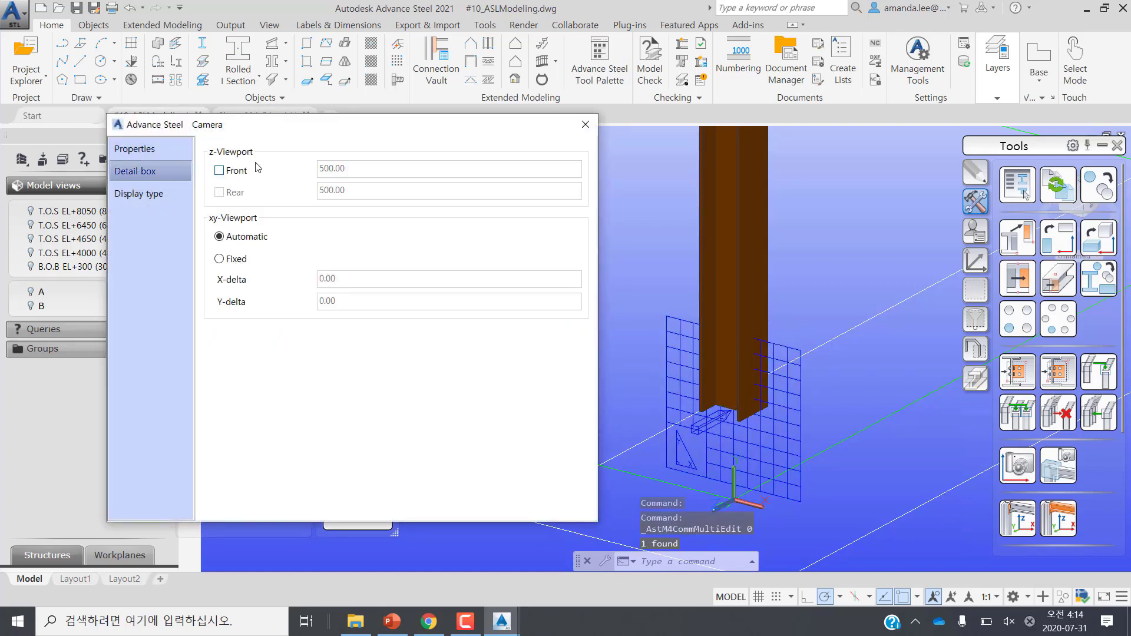
pyautogui.click(234, 195)
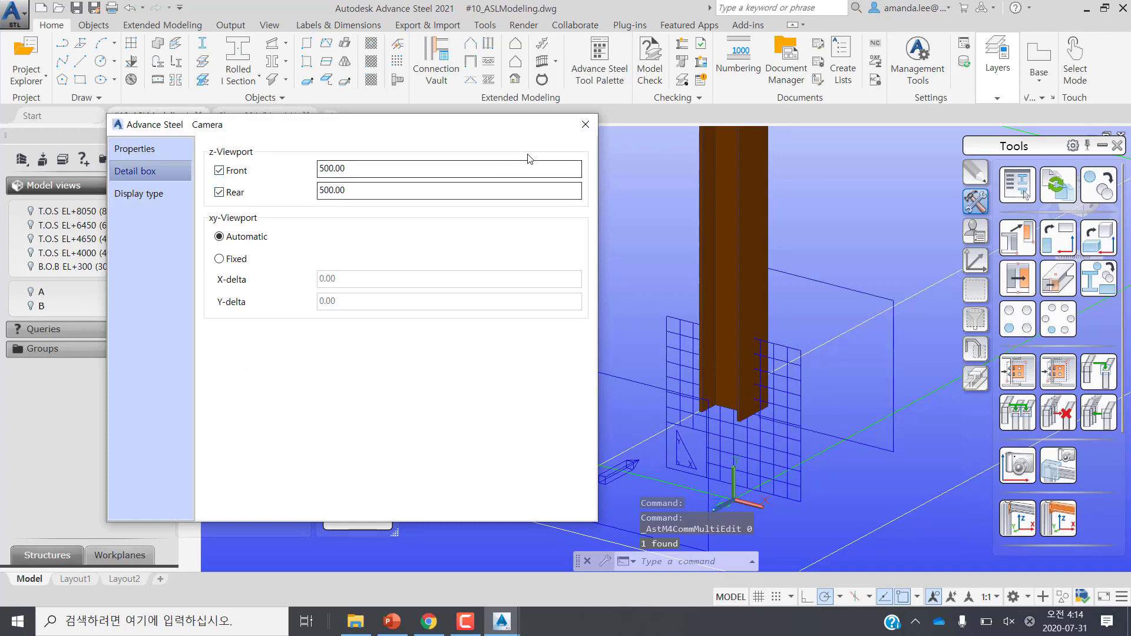
pyautogui.click(585, 124)
pyautogui.click(647, 248)
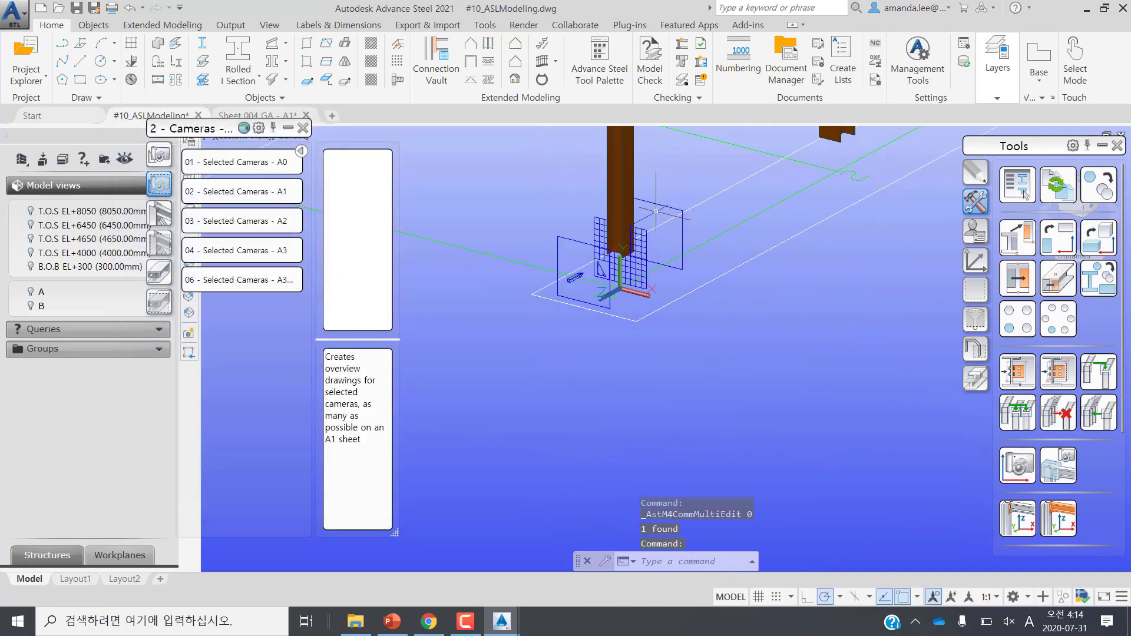
# Step: Generate an A1 drawing from the selected camera via 02 - Selected Cameras - A1 with drawing number 2
pyautogui.click(244, 195)
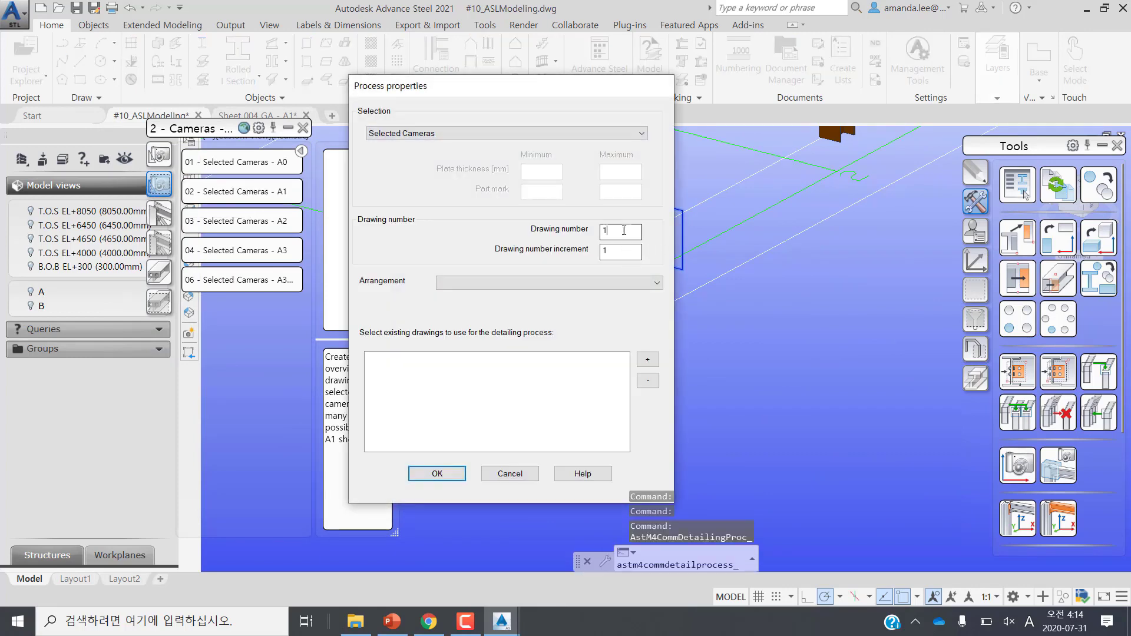
pyautogui.write('2')
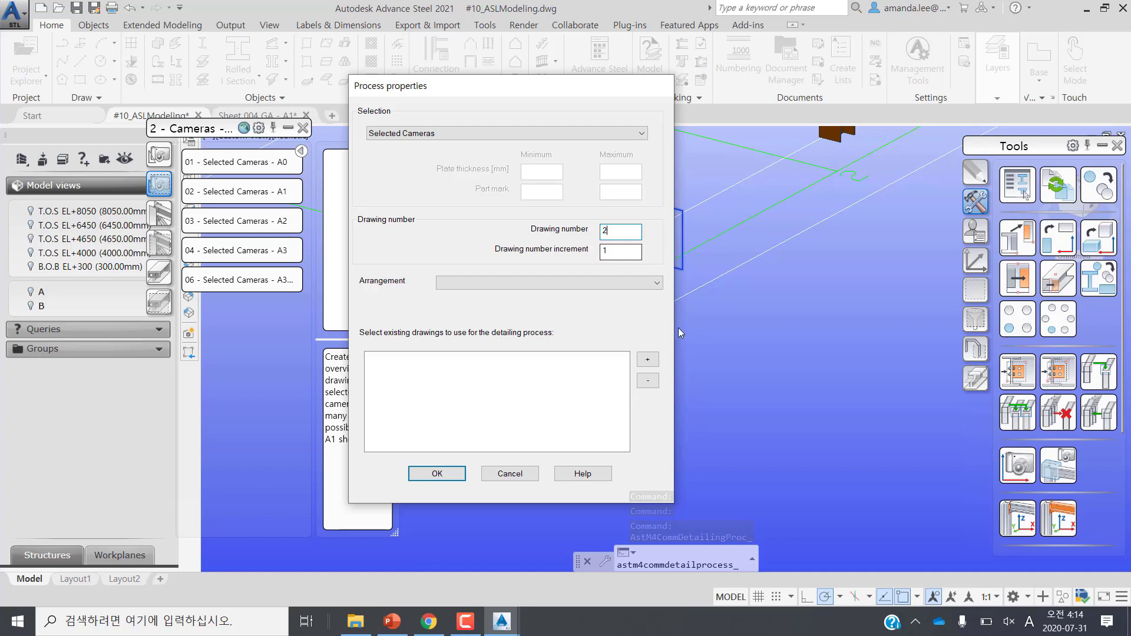
pyautogui.click(440, 470)
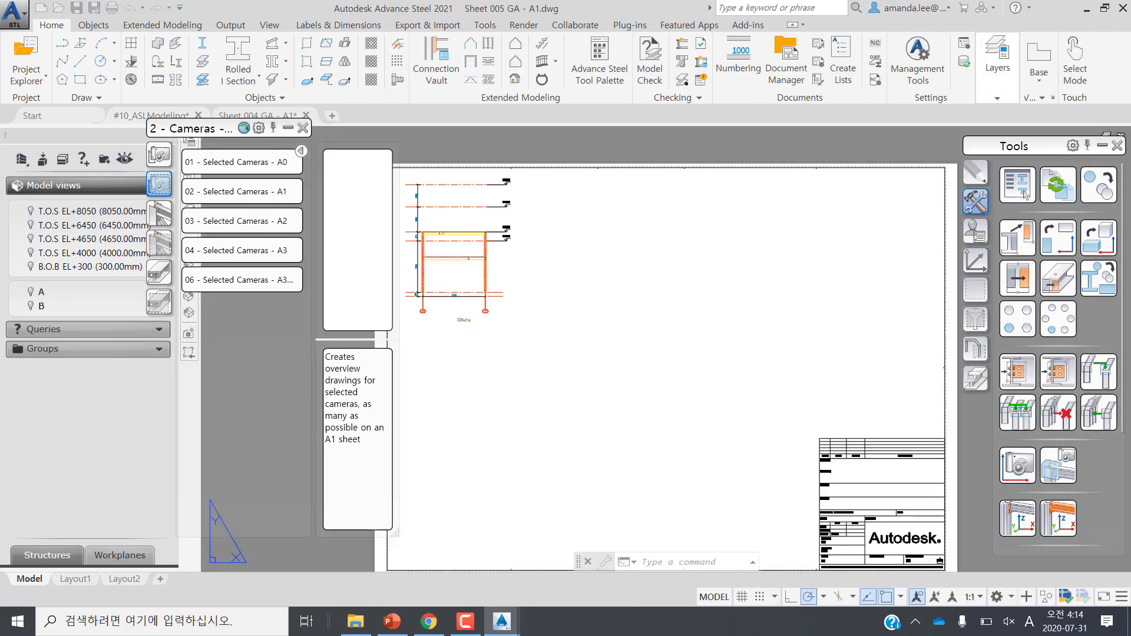
# Step: Inspect the Sheet 005 elevation, then window-select the column-base camera in the model and right-click it
pyautogui.scroll(-3, 559, 201)
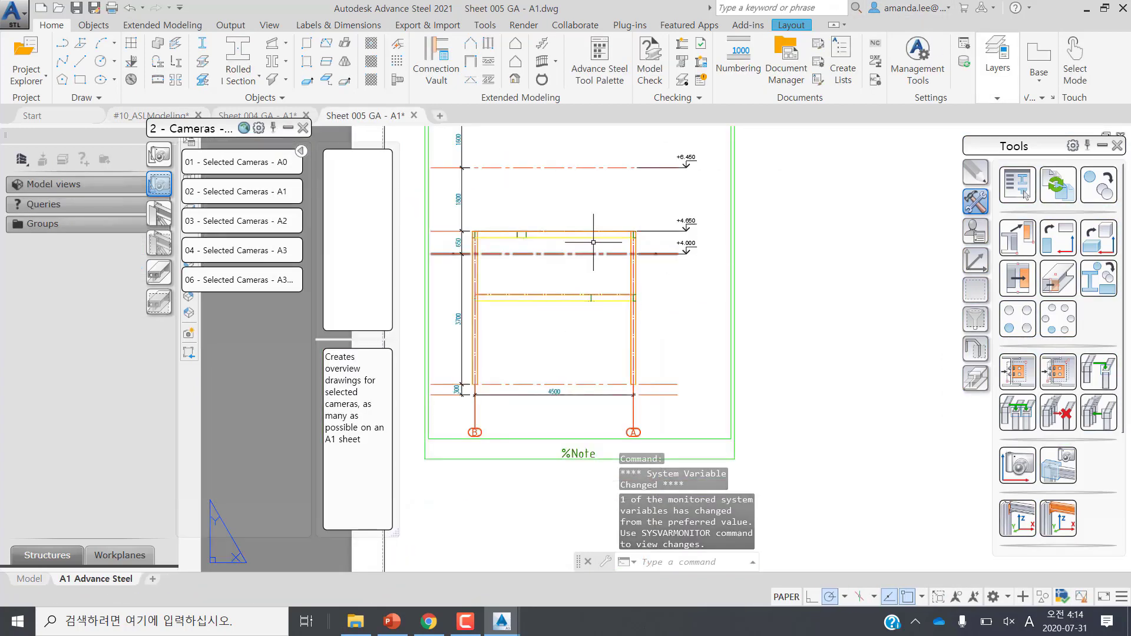
pyautogui.moveTo(663, 289); pyautogui.dragTo(682, 288, button='middle')
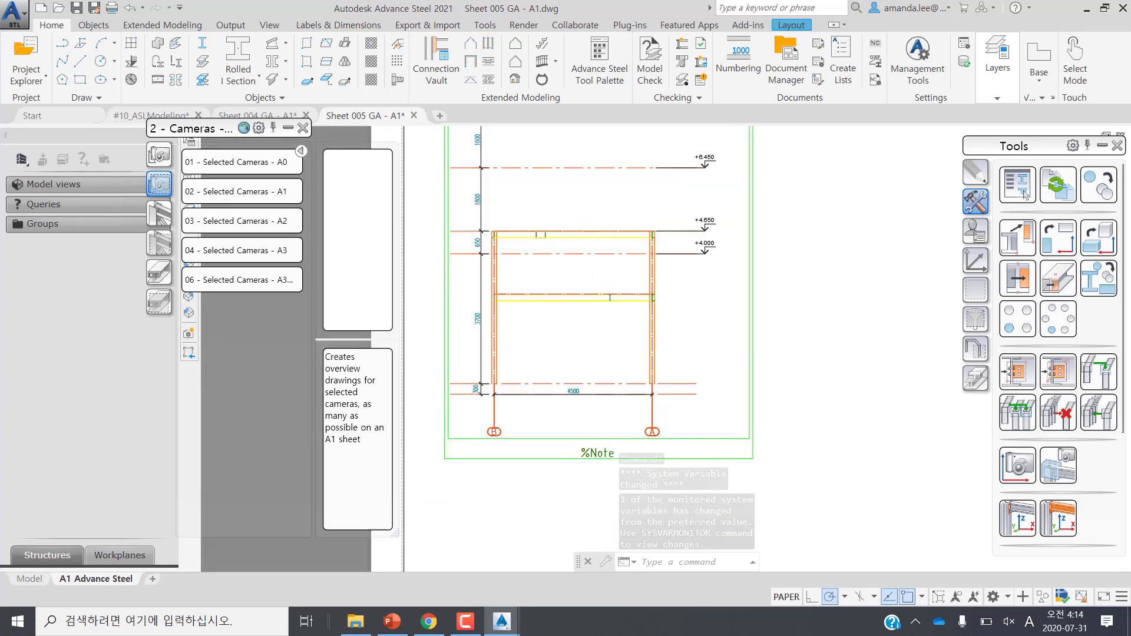
pyautogui.scroll(-4, 665, 304)
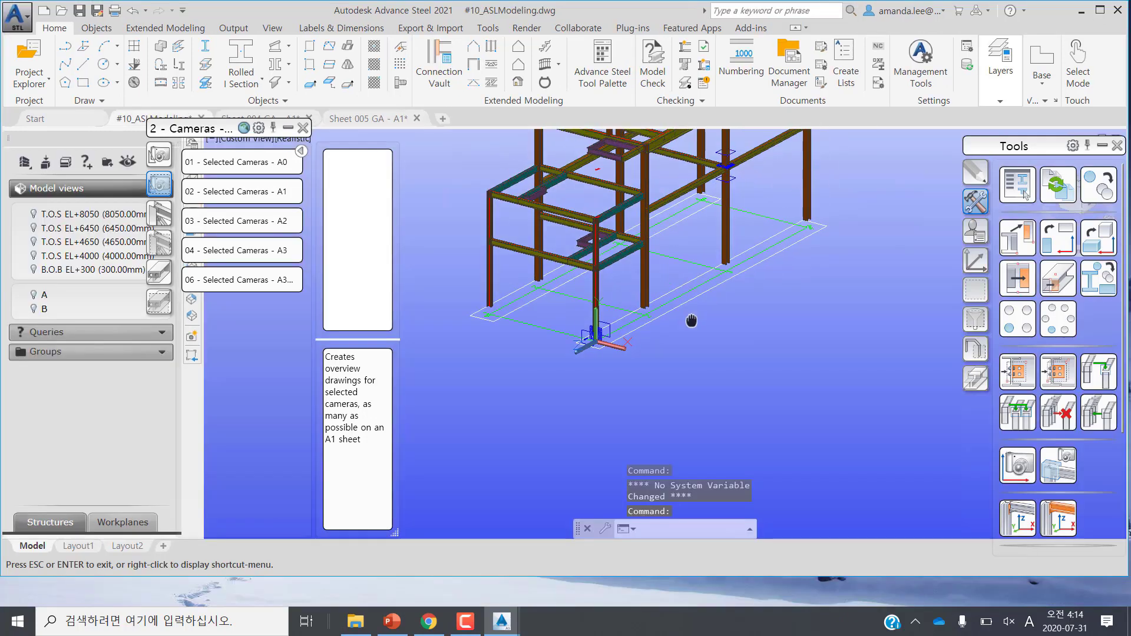
pyautogui.click(431, 404)
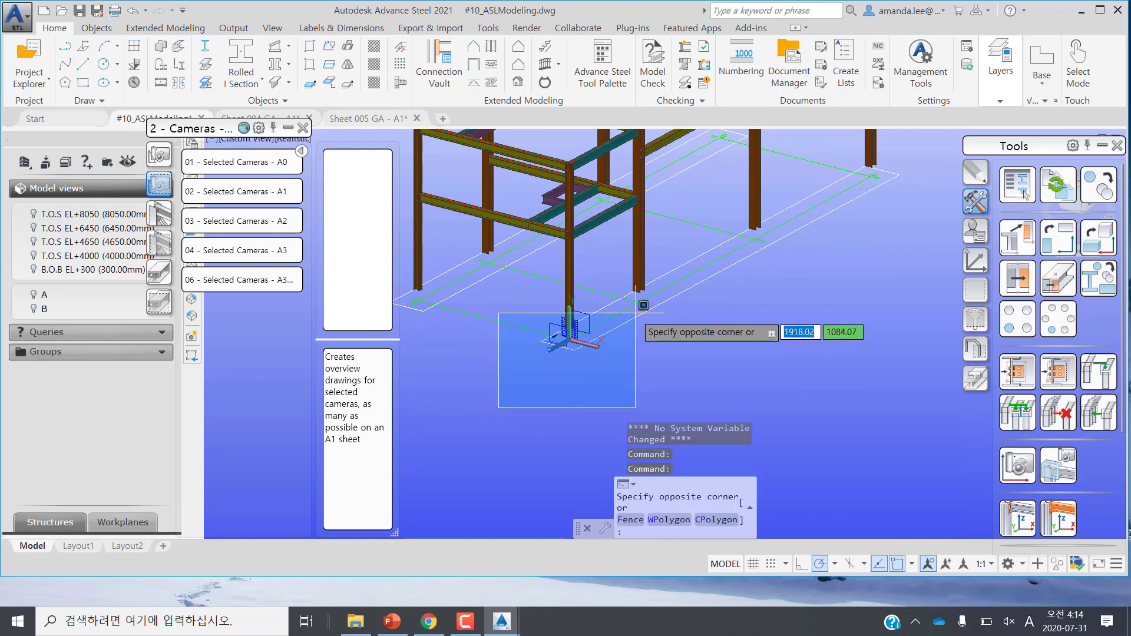
pyautogui.click(595, 317)
pyautogui.scroll(2, 598, 323)
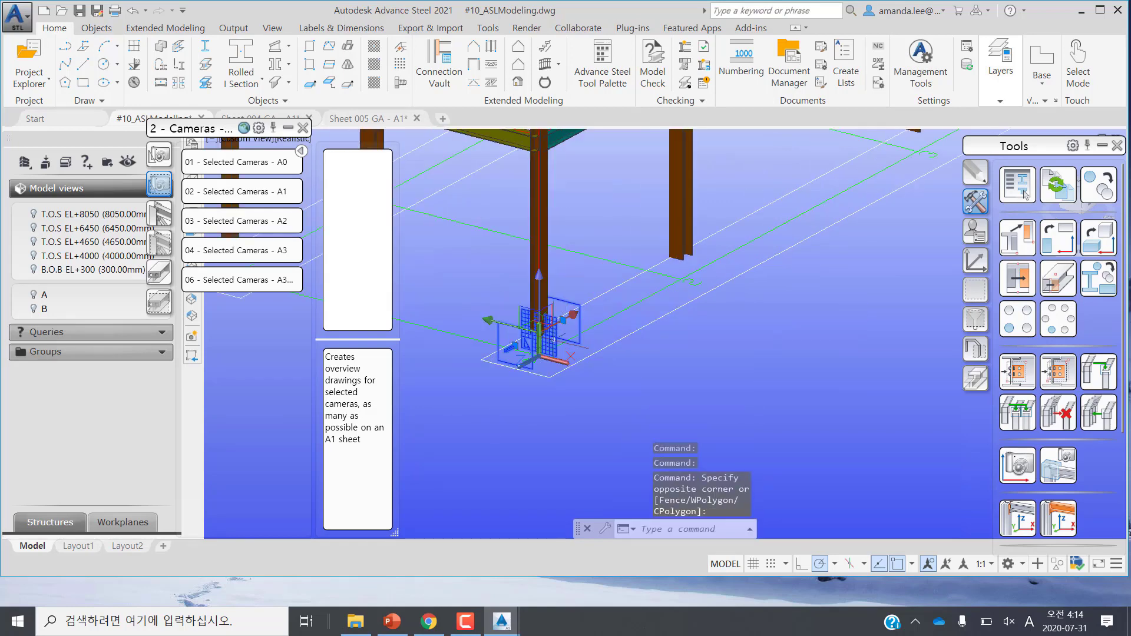
pyautogui.rightClick(554, 338)
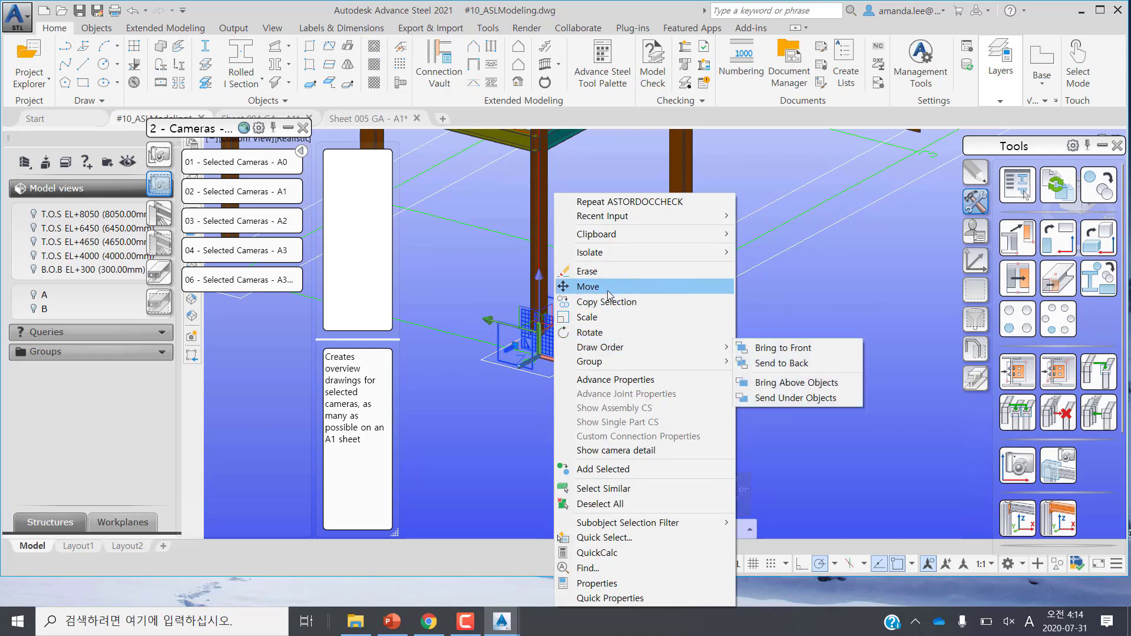
pyautogui.click(615, 309)
pyautogui.scroll(3, 519, 324)
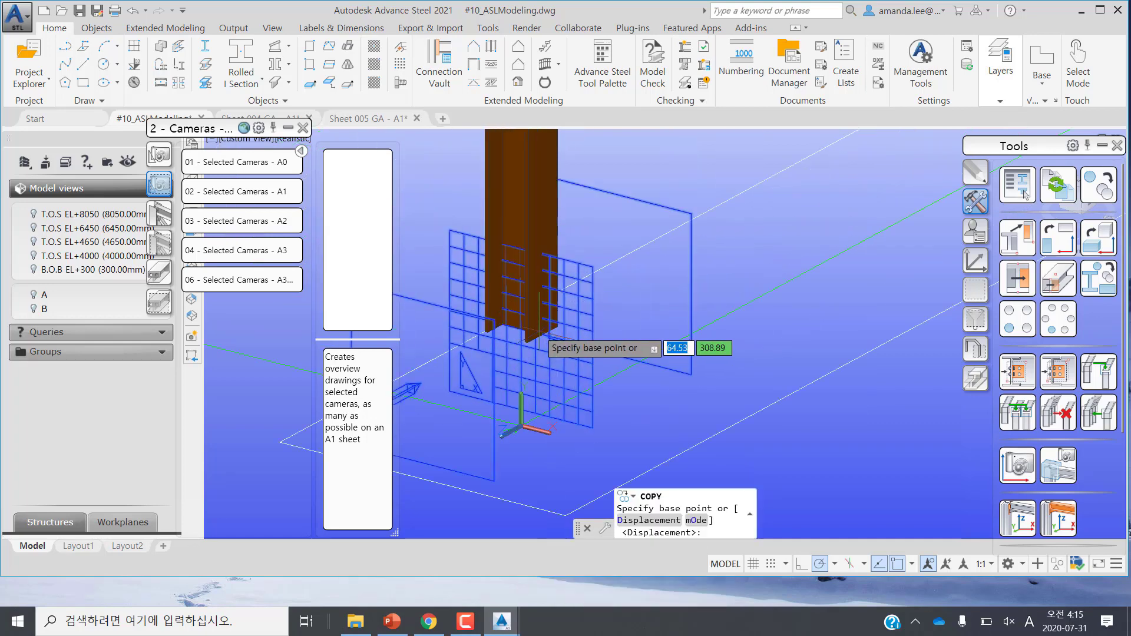
pyautogui.click(522, 329)
pyautogui.scroll(-3, 519, 330)
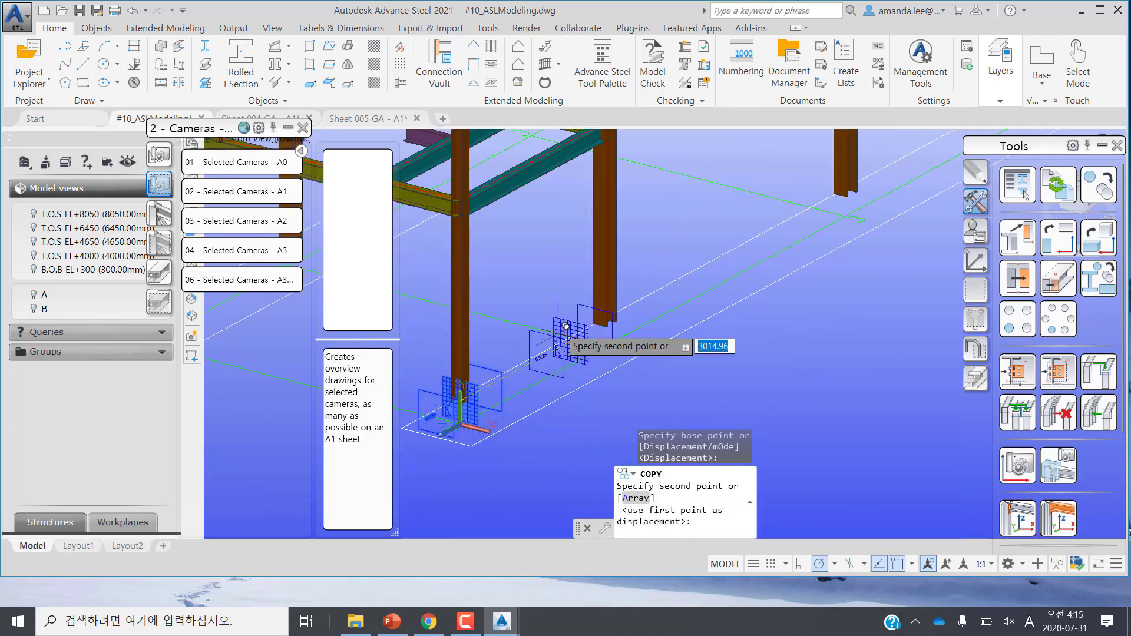
pyautogui.click(612, 318)
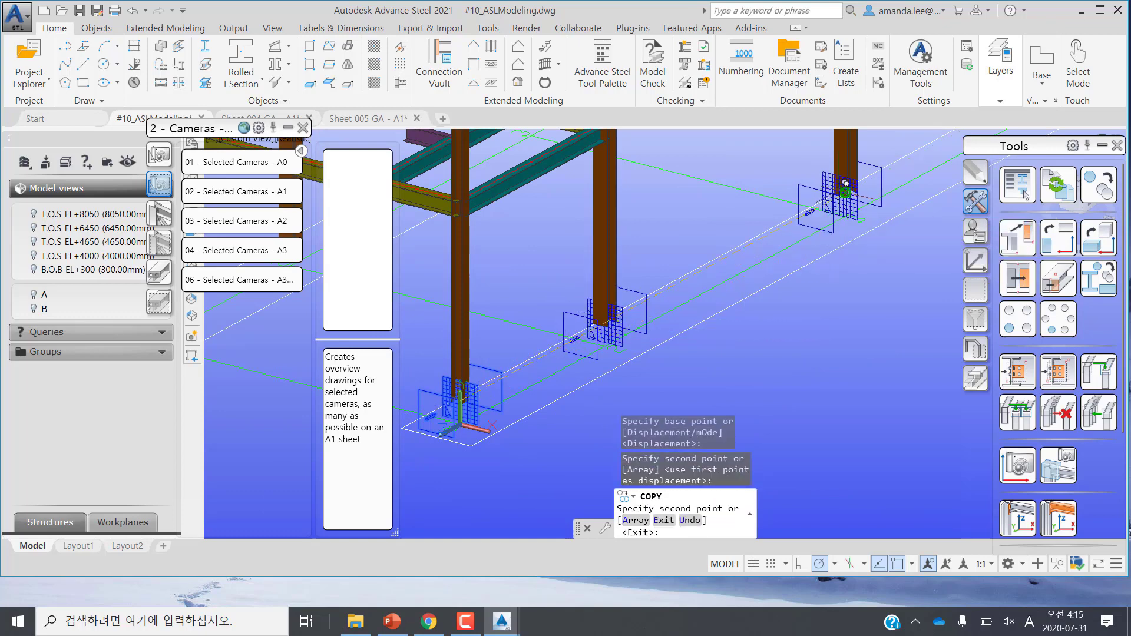
pyautogui.click(849, 180)
pyautogui.scroll(-2, 849, 179)
pyautogui.scroll(-2, 848, 180)
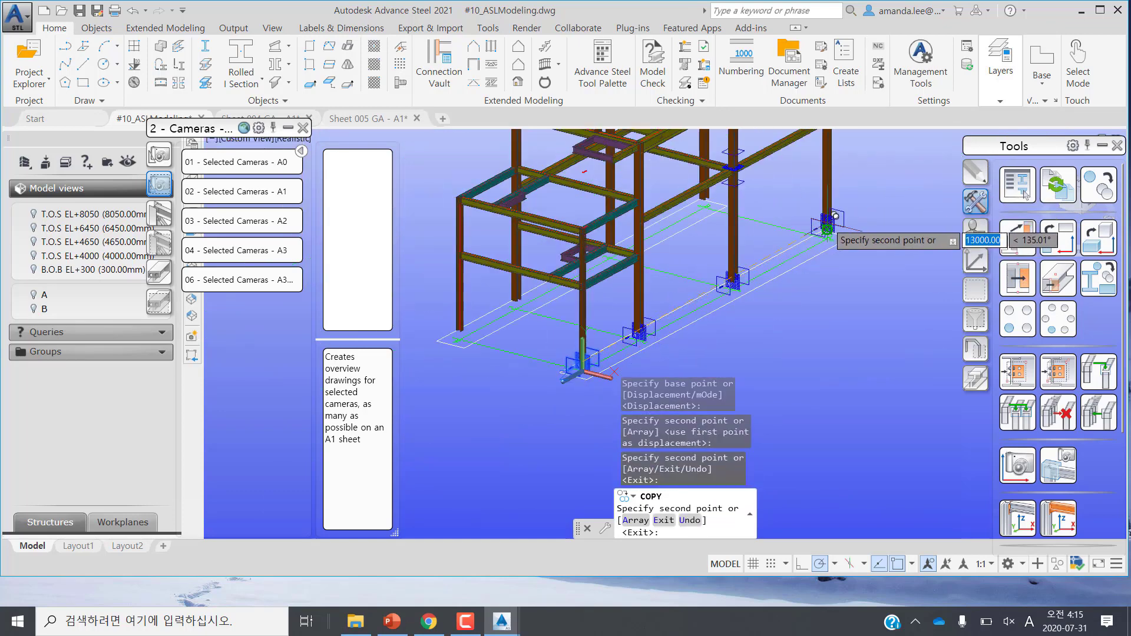
pyautogui.press('Escape')
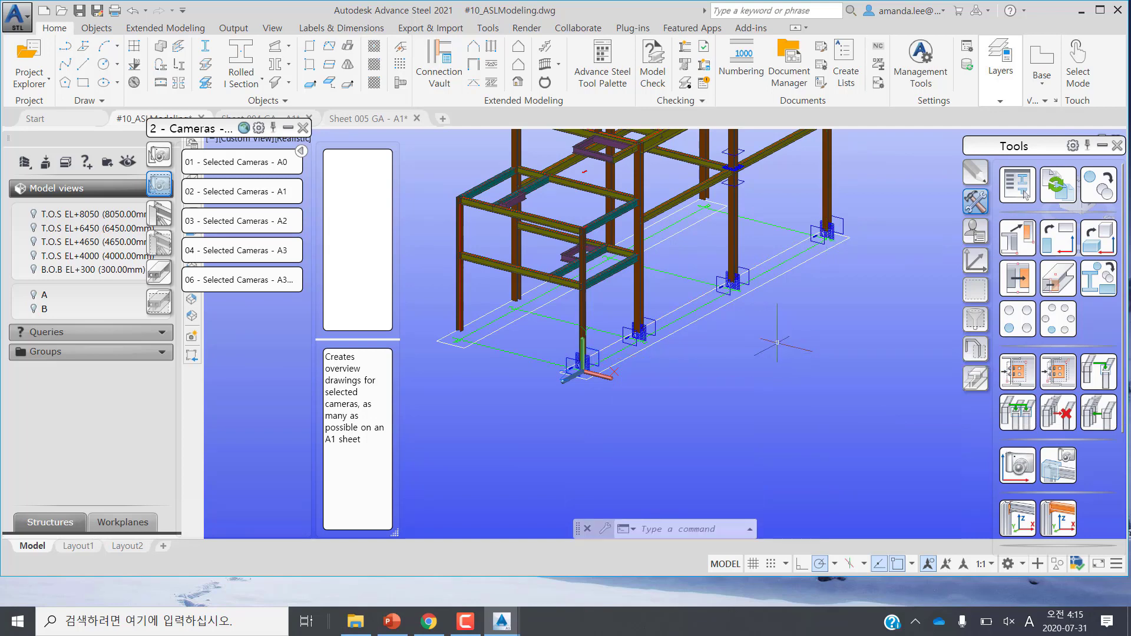
pyautogui.scroll(5, 850, 283)
pyautogui.scroll(-4, 849, 284)
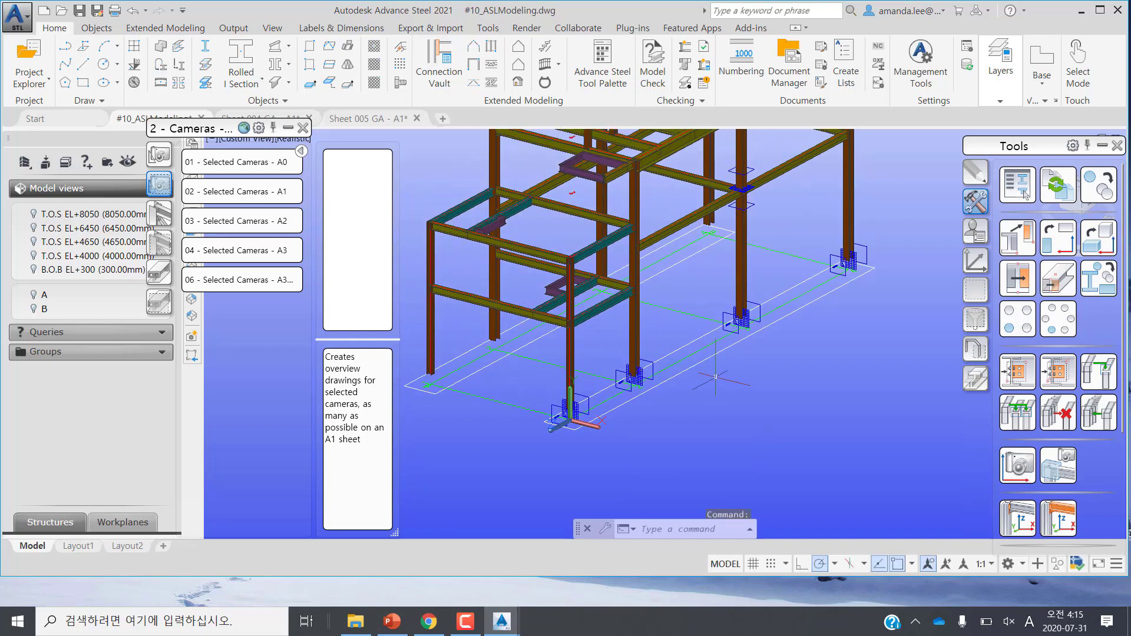
pyautogui.moveTo(704, 347); pyautogui.dragTo(819, 398, button='middle')
pyautogui.keyDown('shift'); pyautogui.moveTo(861, 408); pyautogui.dragTo(861, 332, button='middle'); pyautogui.keyUp('shift')
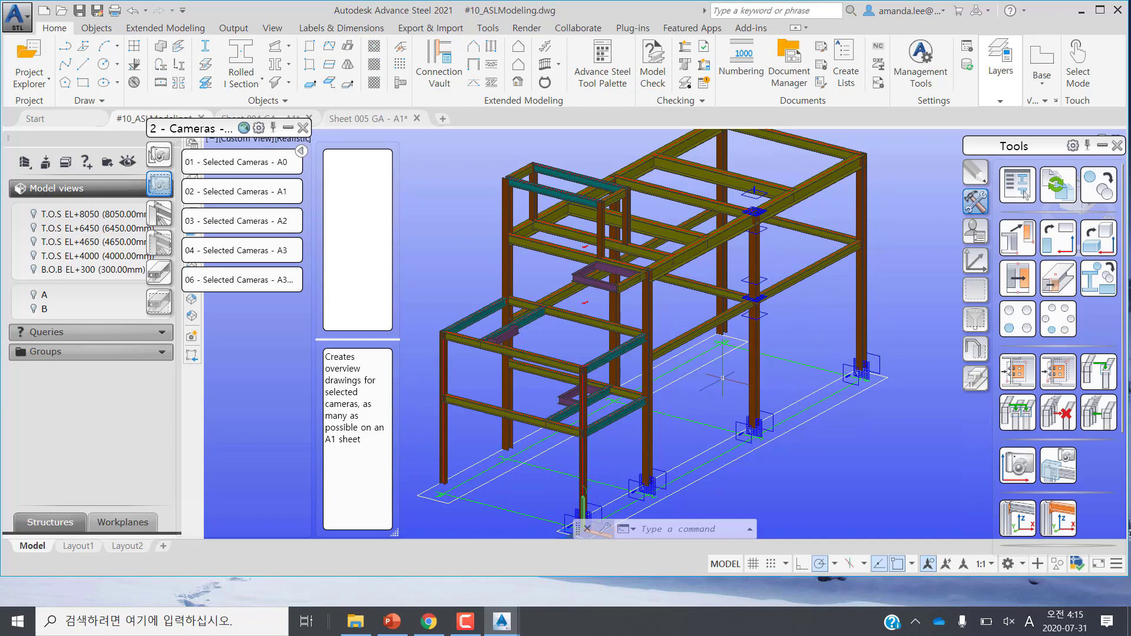
pyautogui.scroll(-2, 766, 392)
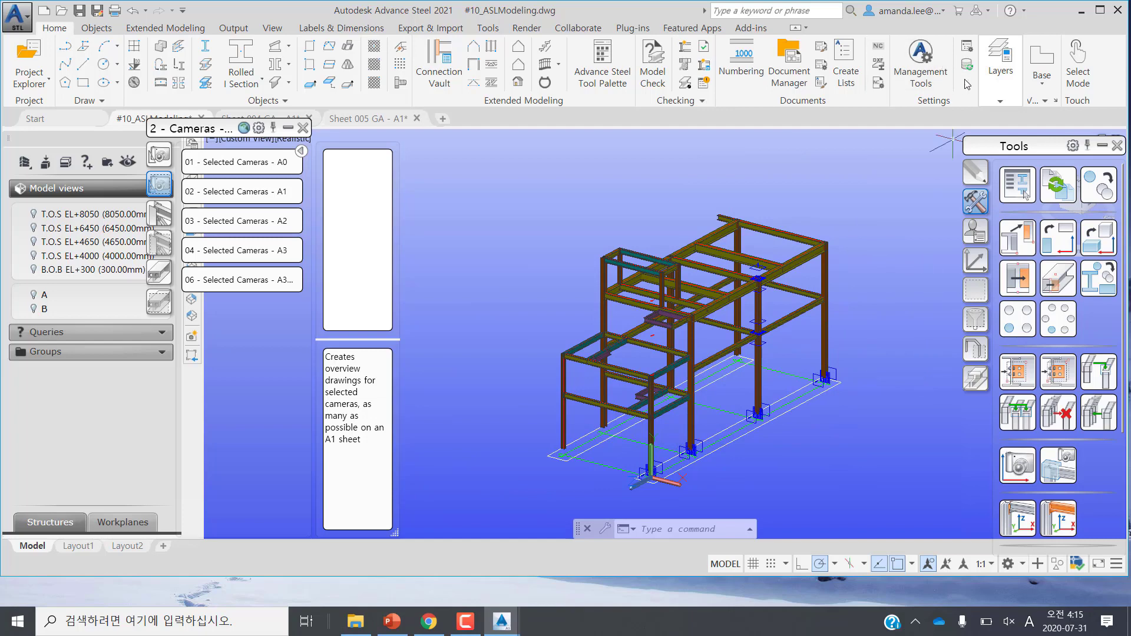
# Step: Turn off the camera layer with Layer Off, then restore all layers with LAYON
pyautogui.click(1002, 68)
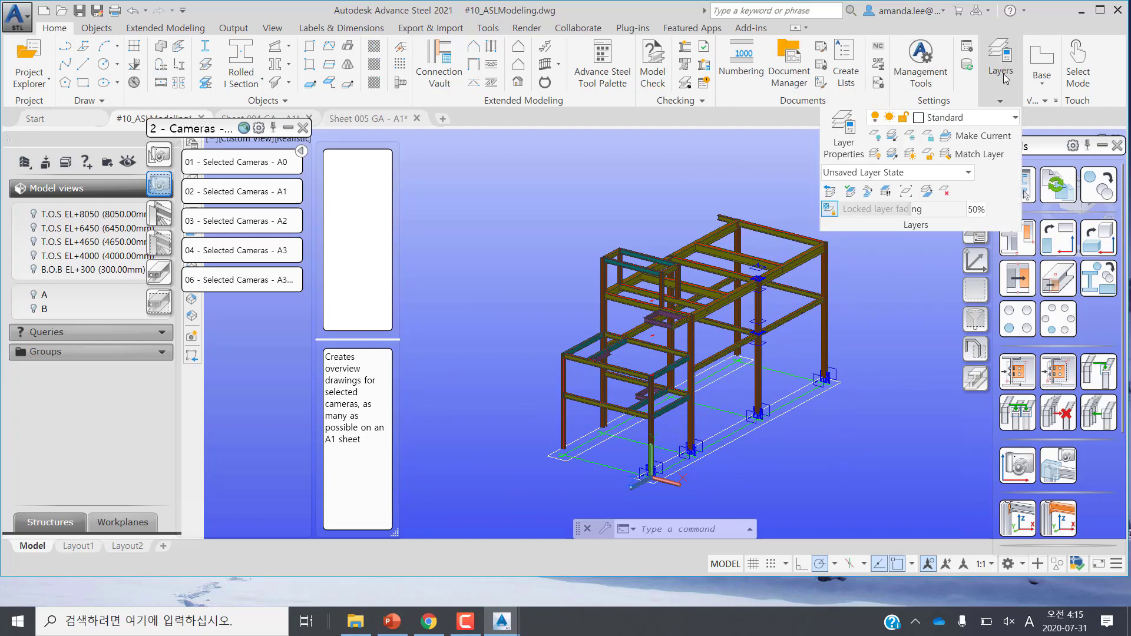
pyautogui.click(875, 137)
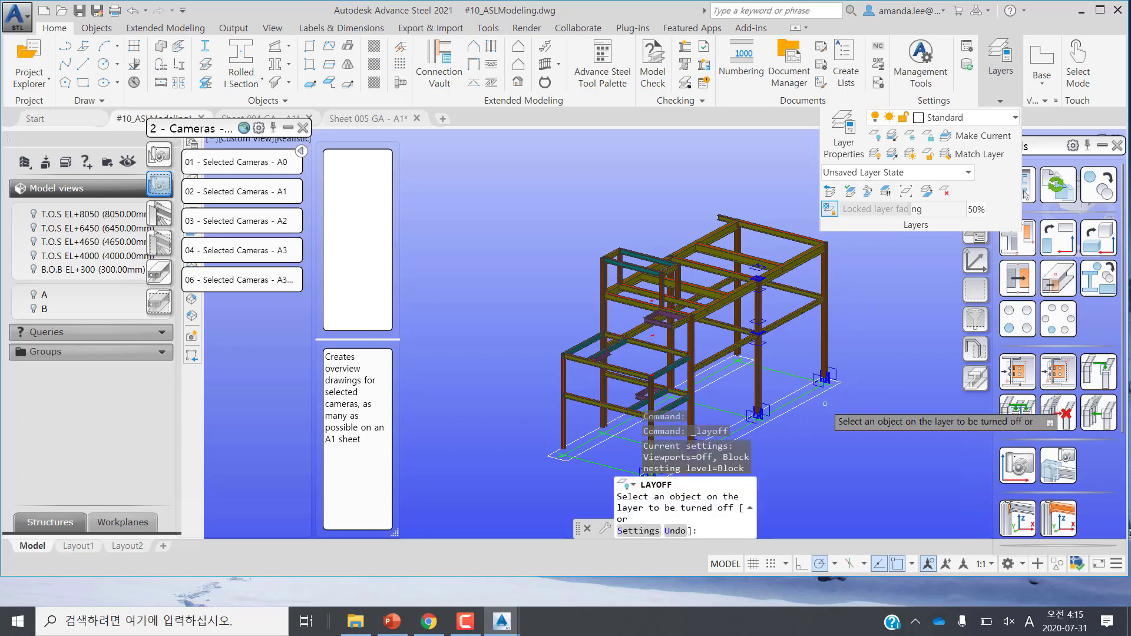
pyautogui.scroll(5, 825, 410)
pyautogui.click(825, 312)
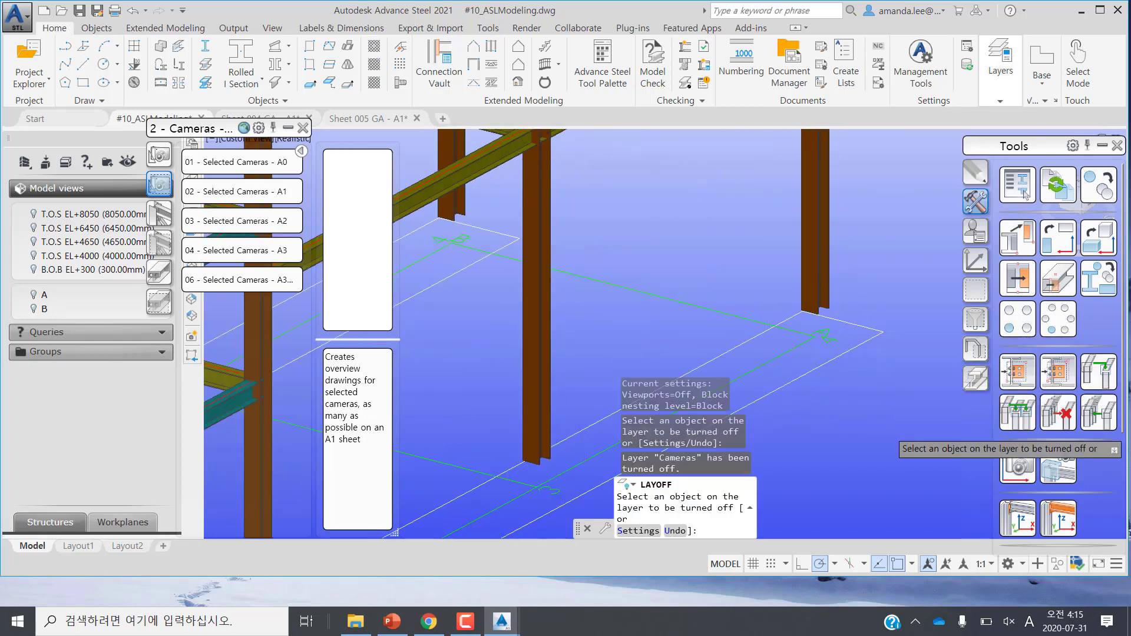
pyautogui.scroll(-5, 884, 428)
pyautogui.scroll(-2, 866, 407)
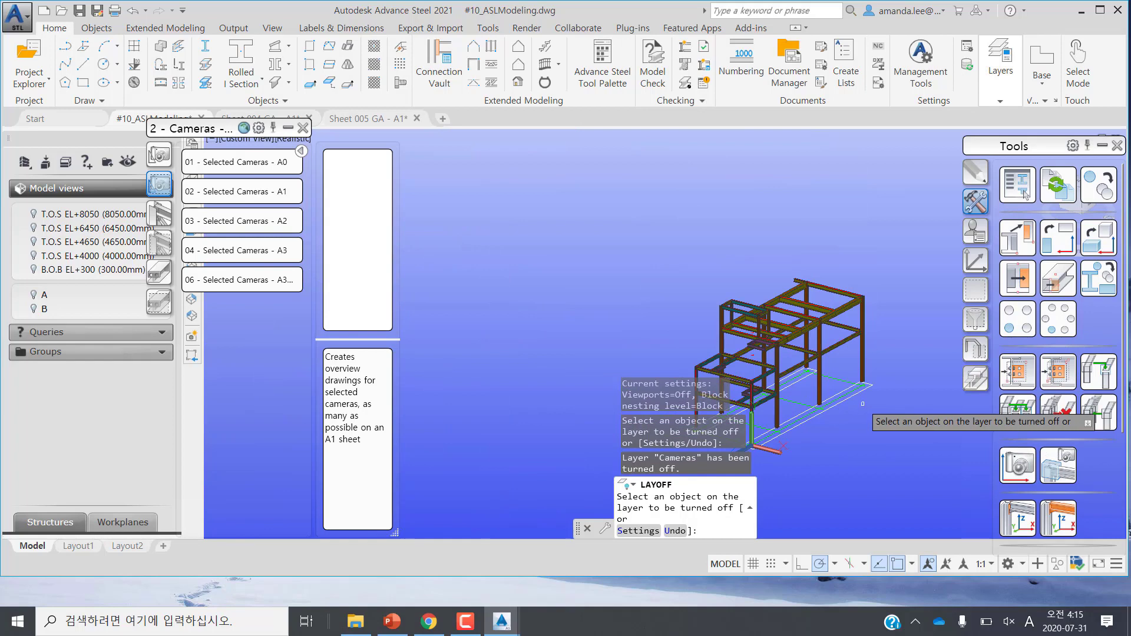
pyautogui.press('Escape')
pyautogui.press('Escape')
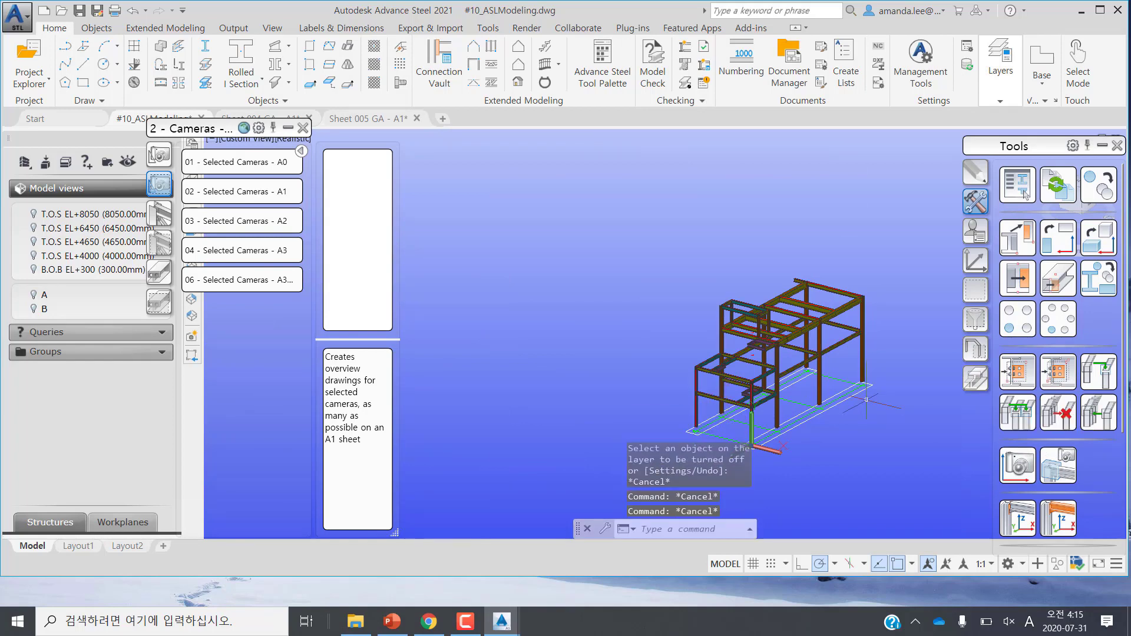
pyautogui.write('layon')
pyautogui.press('Return')
# Step: Turn off the Grids-2 layer by picking a red grid line with Layer Off
pyautogui.scroll(2, 904, 297)
pyautogui.scroll(1, 905, 298)
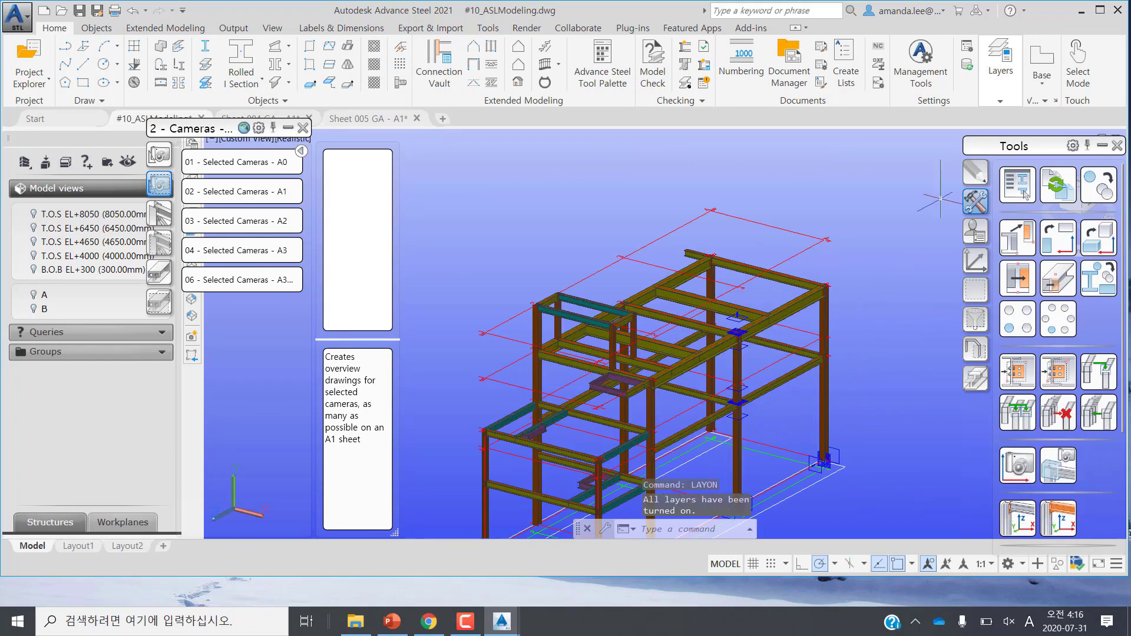
pyautogui.click(1000, 100)
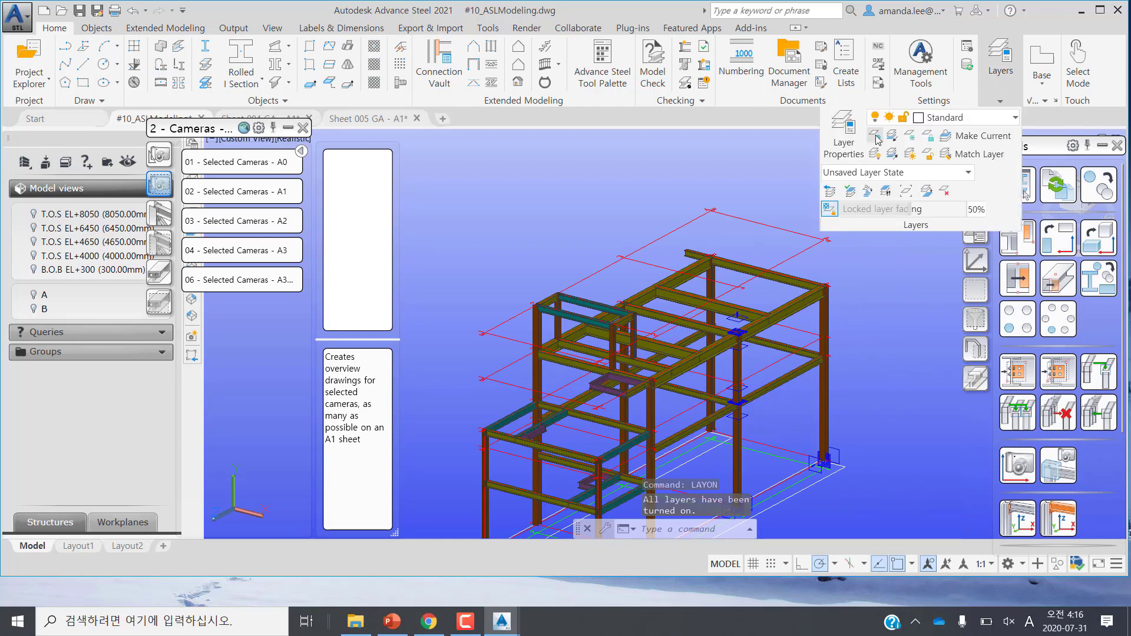
pyautogui.click(877, 137)
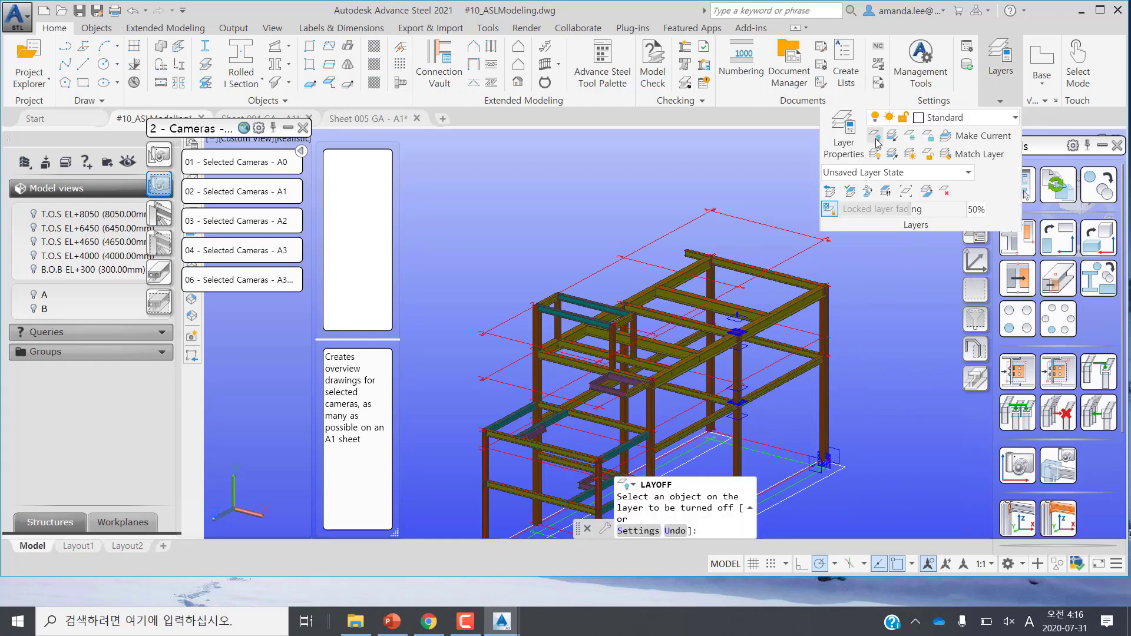
pyautogui.click(791, 233)
pyautogui.press('Escape')
pyautogui.scroll(-2, 783, 253)
pyautogui.scroll(2, 778, 276)
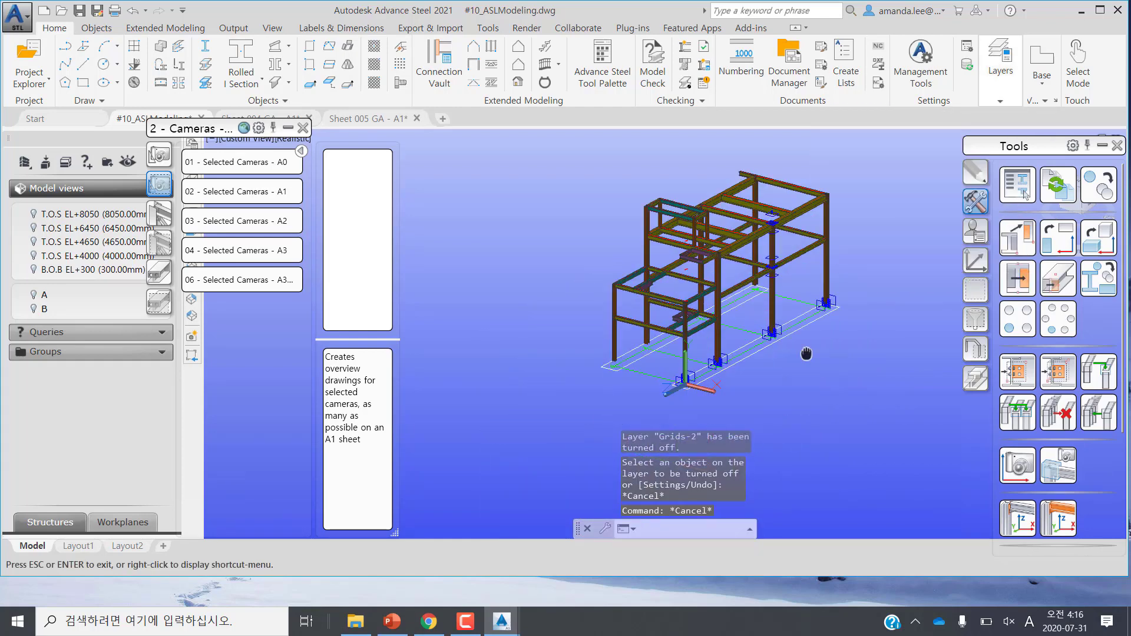
pyautogui.scroll(2, 778, 284)
pyautogui.scroll(1, 787, 150)
pyautogui.scroll(1, 786, 151)
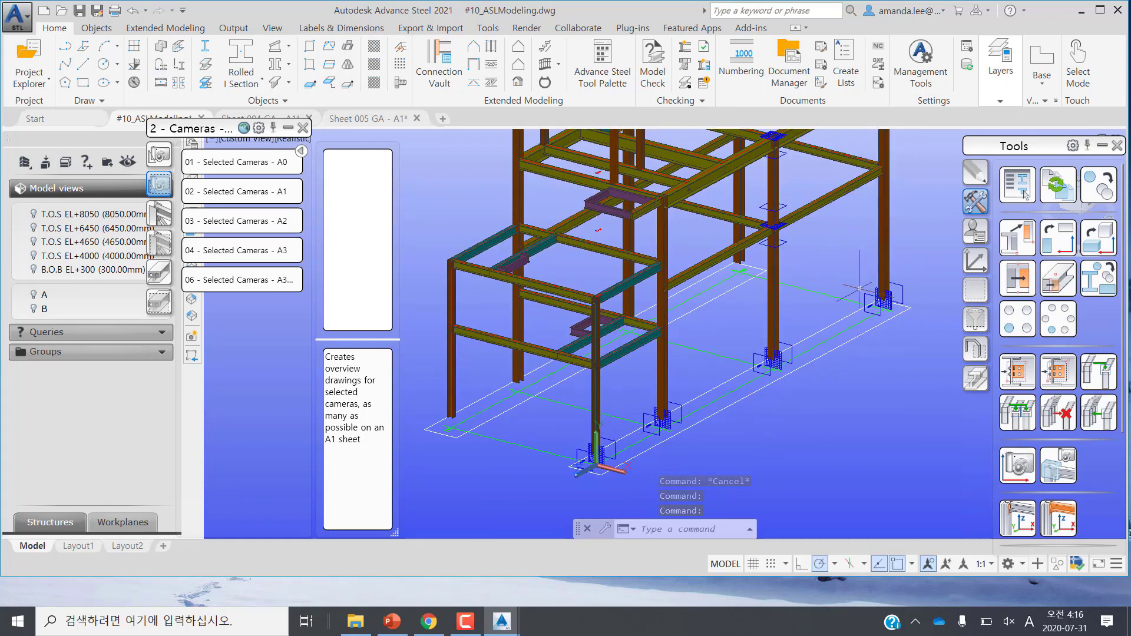
# Step: Run 02 - All Cameras - A1, then list the new Sheet 006 and 007 GA drawings in Document Manager
pyautogui.click(168, 155)
pyautogui.moveTo(240, 189)
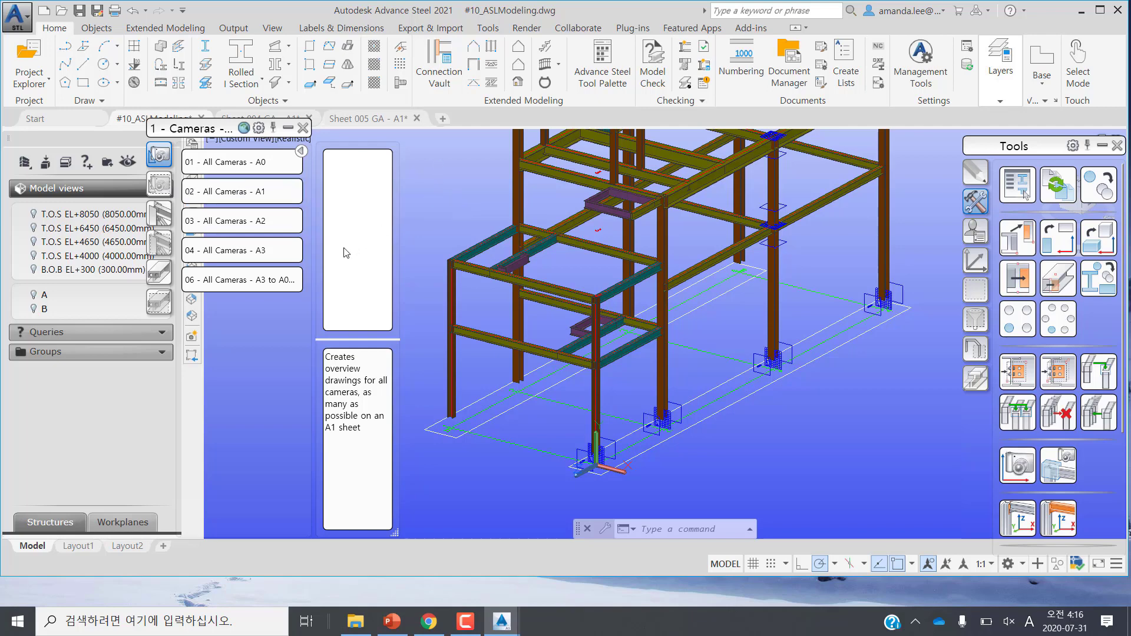
pyautogui.click(273, 194)
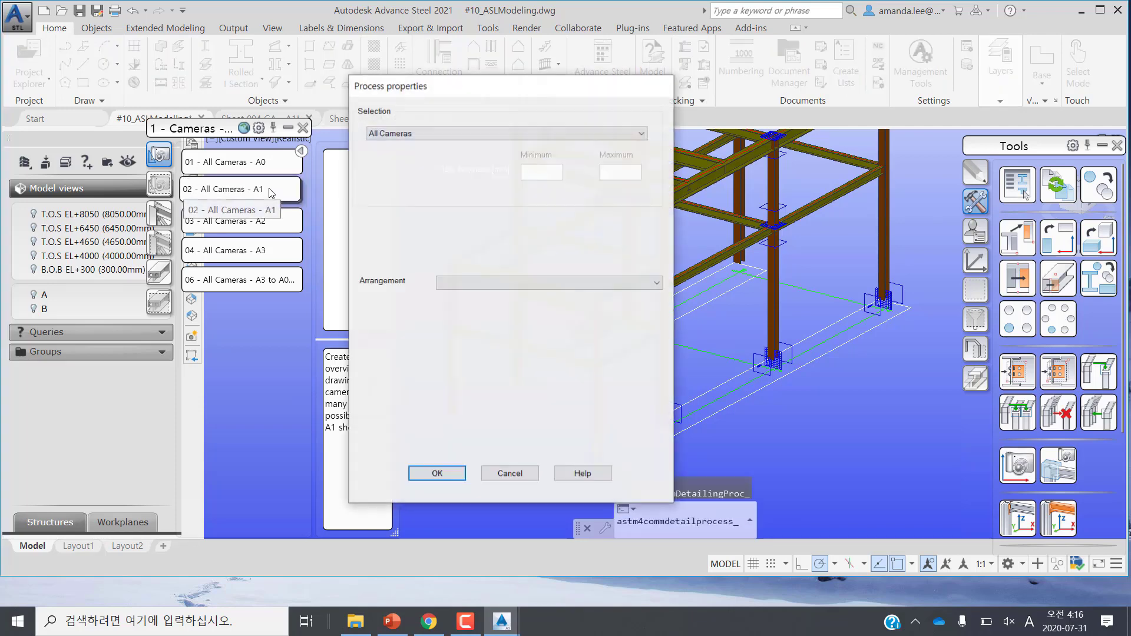
pyautogui.click(437, 473)
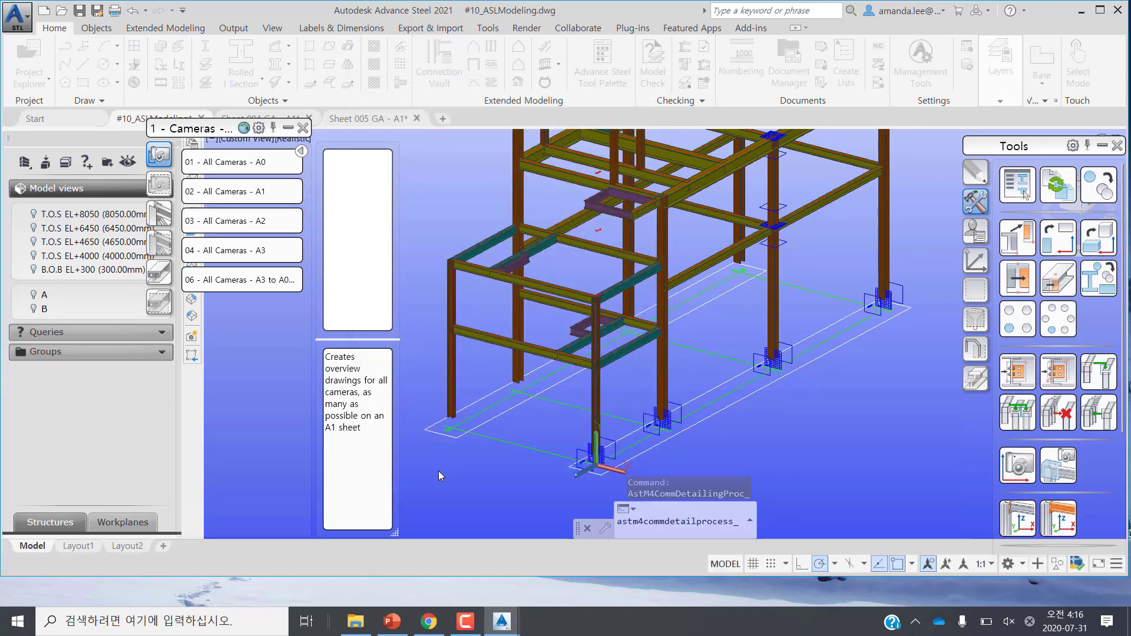
pyautogui.click(1100, 10)
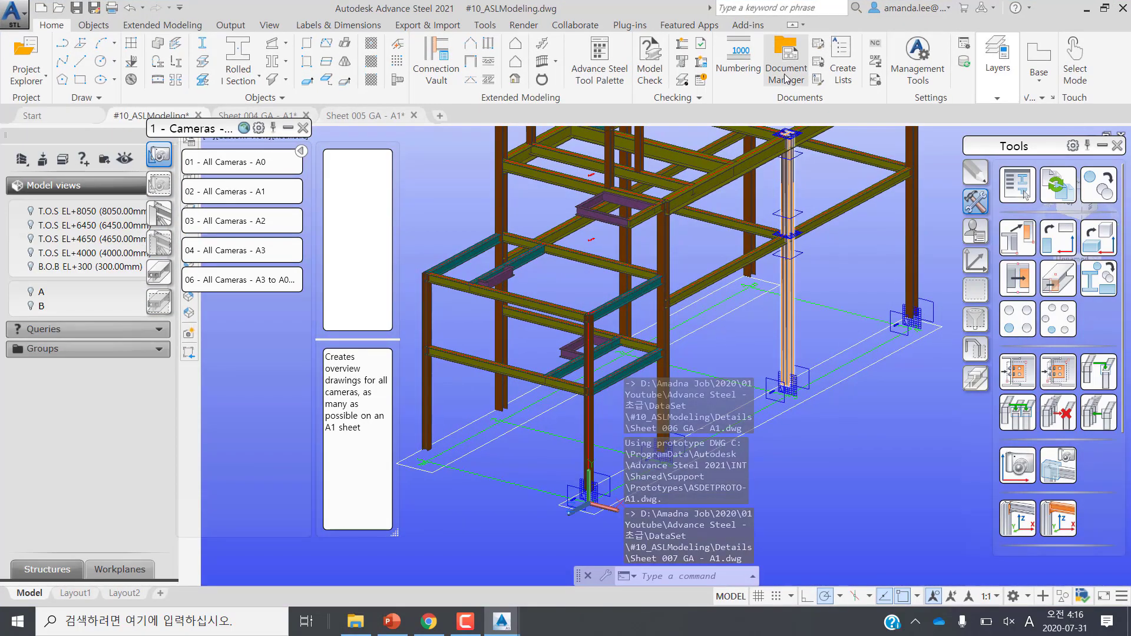
pyautogui.click(786, 64)
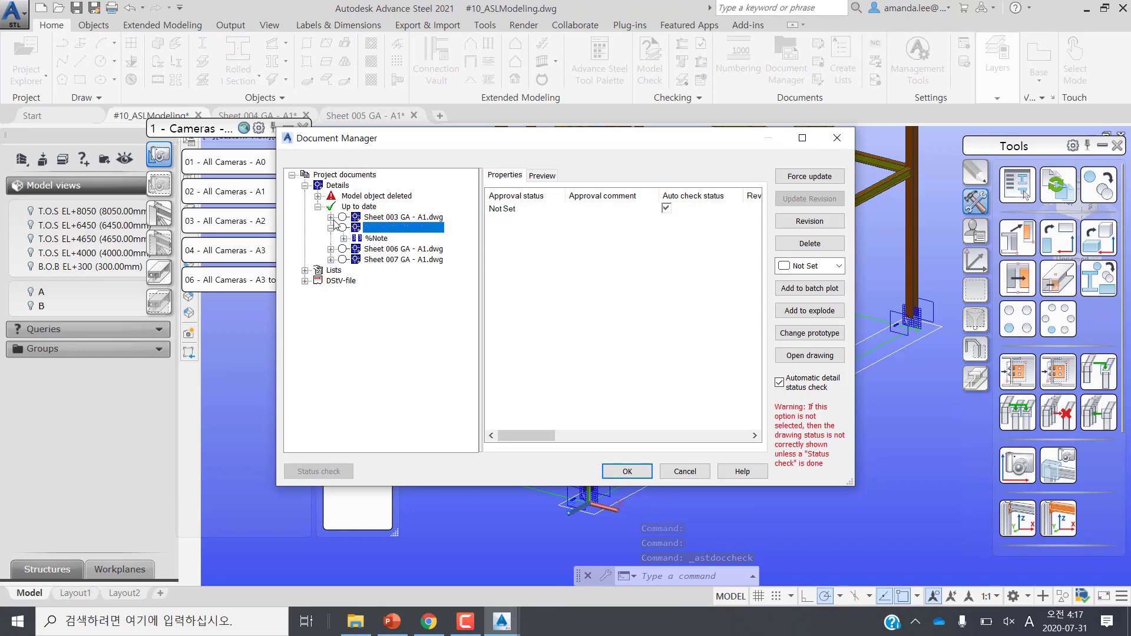
# Step: Open Sheet 006 GA - A1 and move its long lower overview view right and down
pyautogui.click(401, 249)
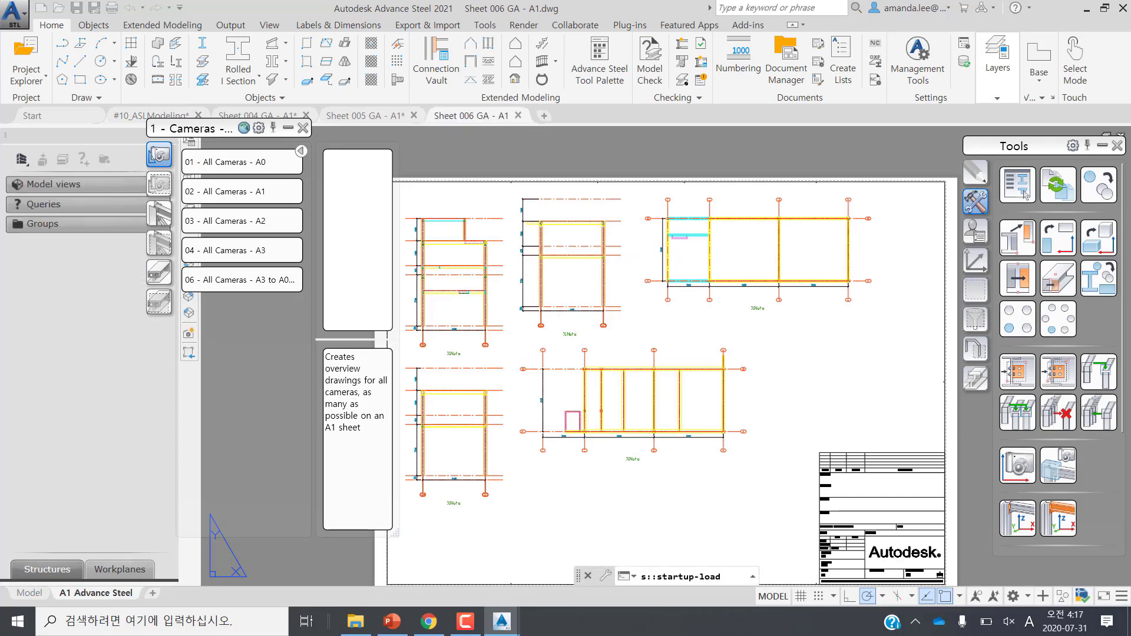
pyautogui.scroll(2, 402, 353)
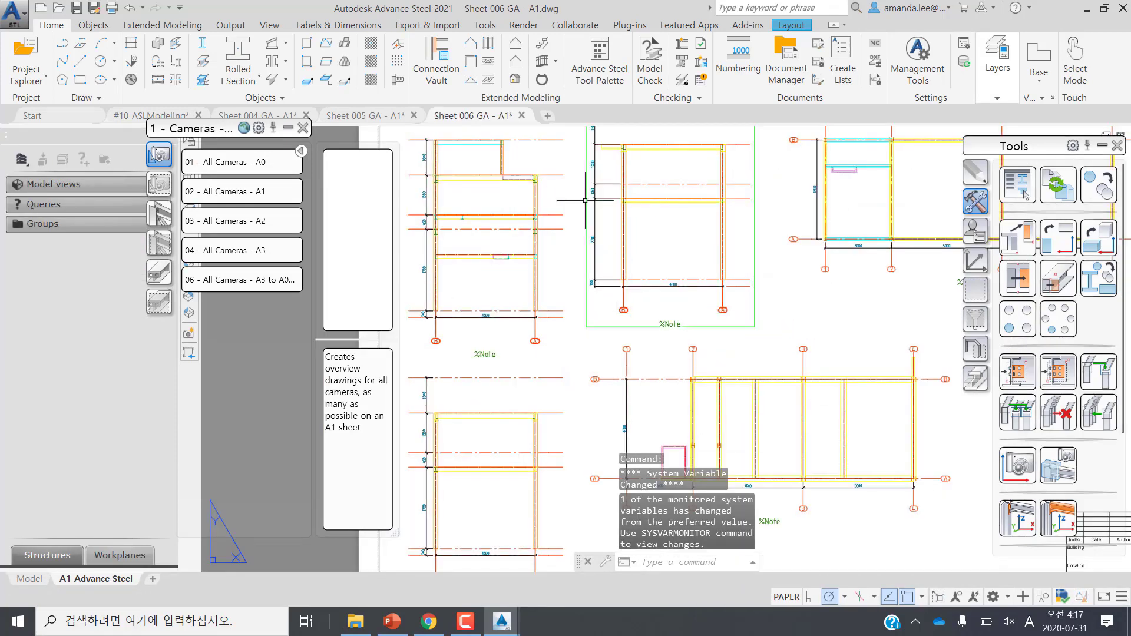
pyautogui.scroll(-2, 585, 200)
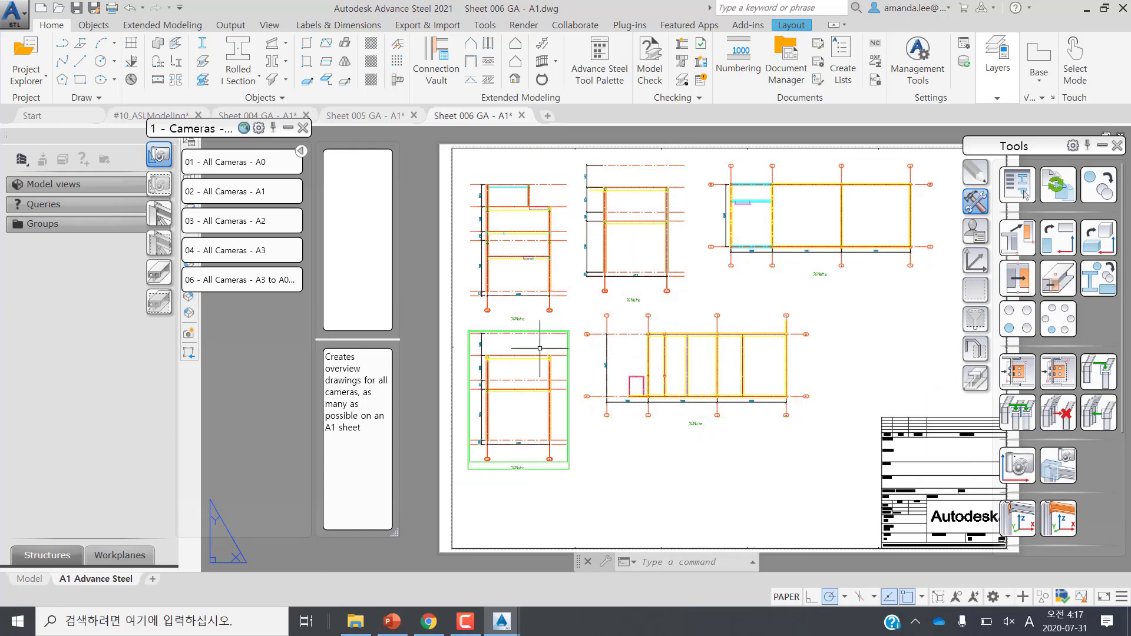
pyautogui.click(770, 309)
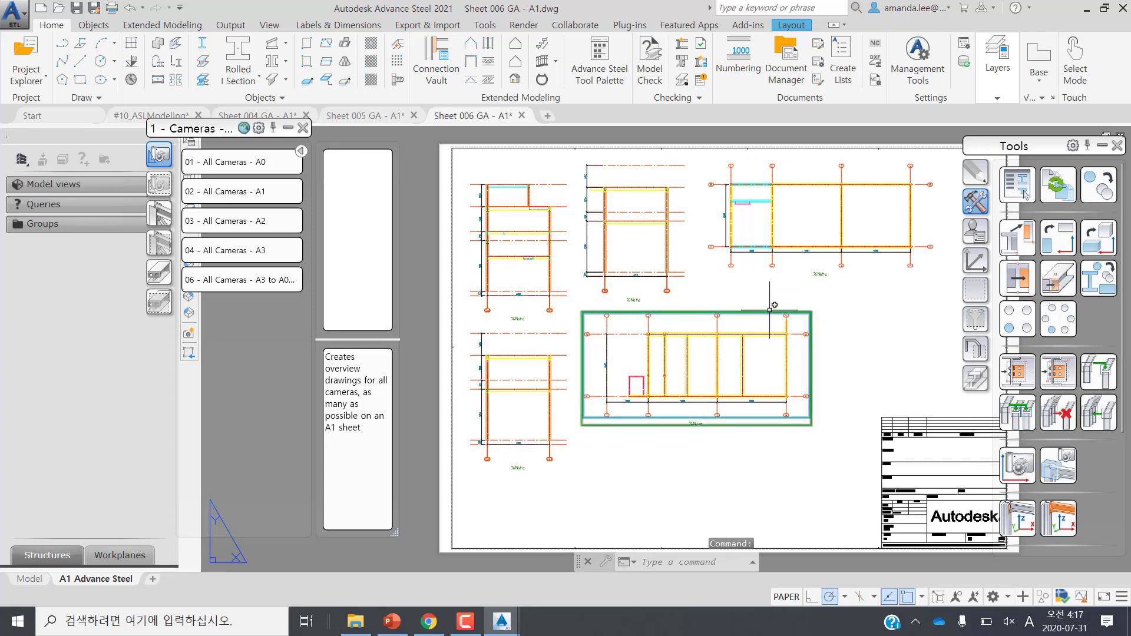
pyautogui.press('Escape')
pyautogui.click(755, 309)
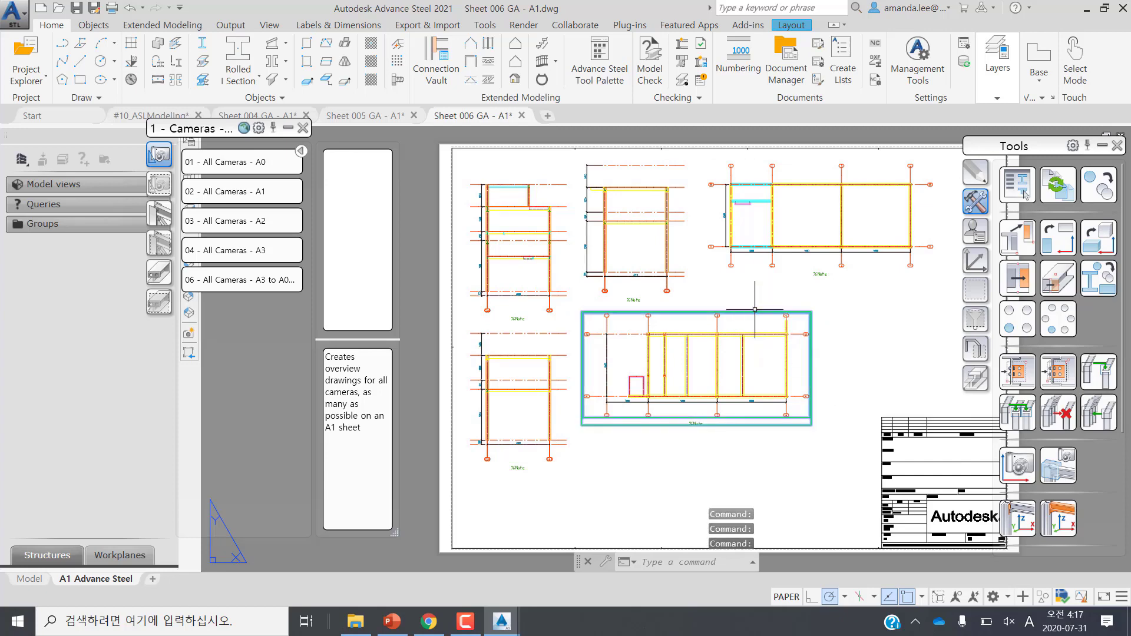
pyautogui.moveTo(754, 310); pyautogui.dragTo(812, 372)
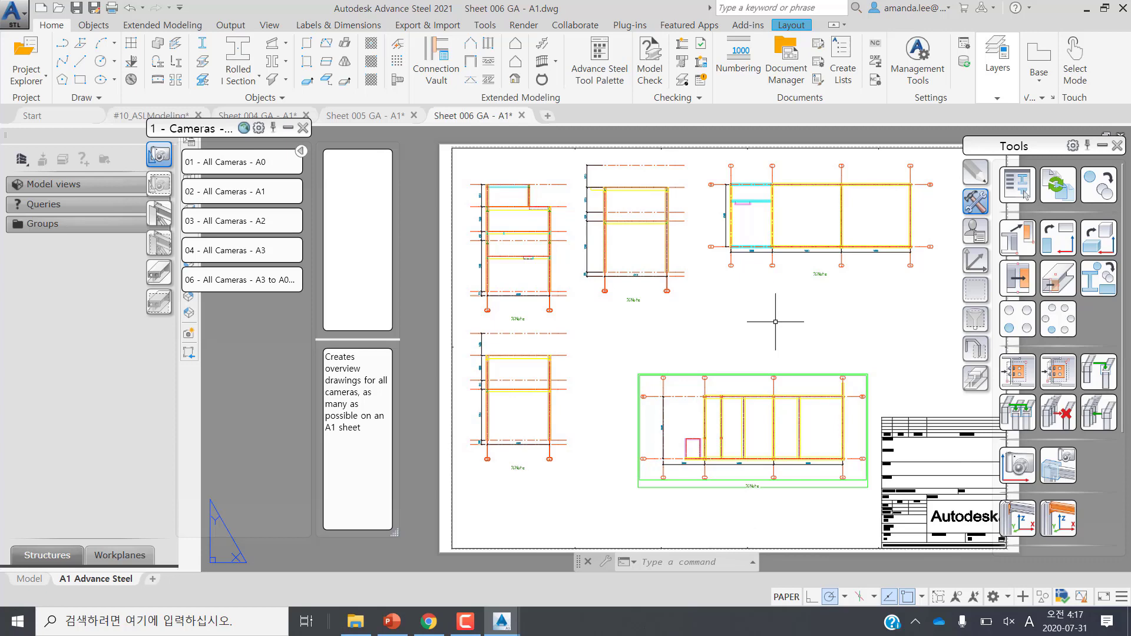
# Step: Pan and zoom across the sheet to inspect the views and title block
pyautogui.scroll(5, 513, 214)
pyautogui.moveTo(512, 214); pyautogui.dragTo(693, 240, button='middle')
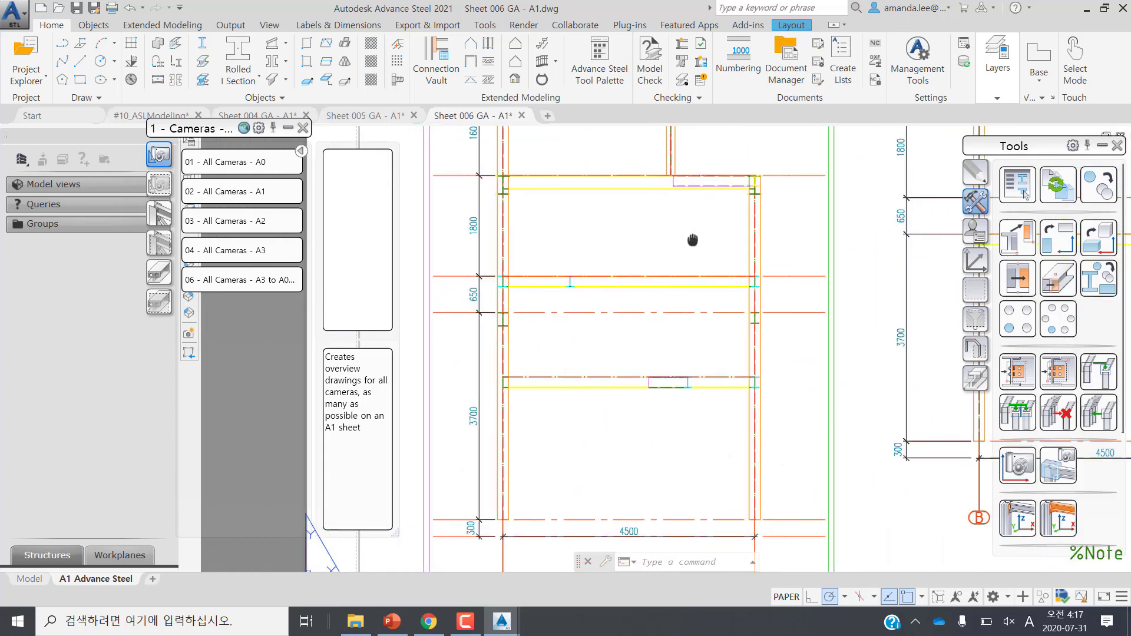
pyautogui.scroll(-2, 648, 227)
pyautogui.scroll(-2, 606, 215)
pyautogui.scroll(1, 535, 303)
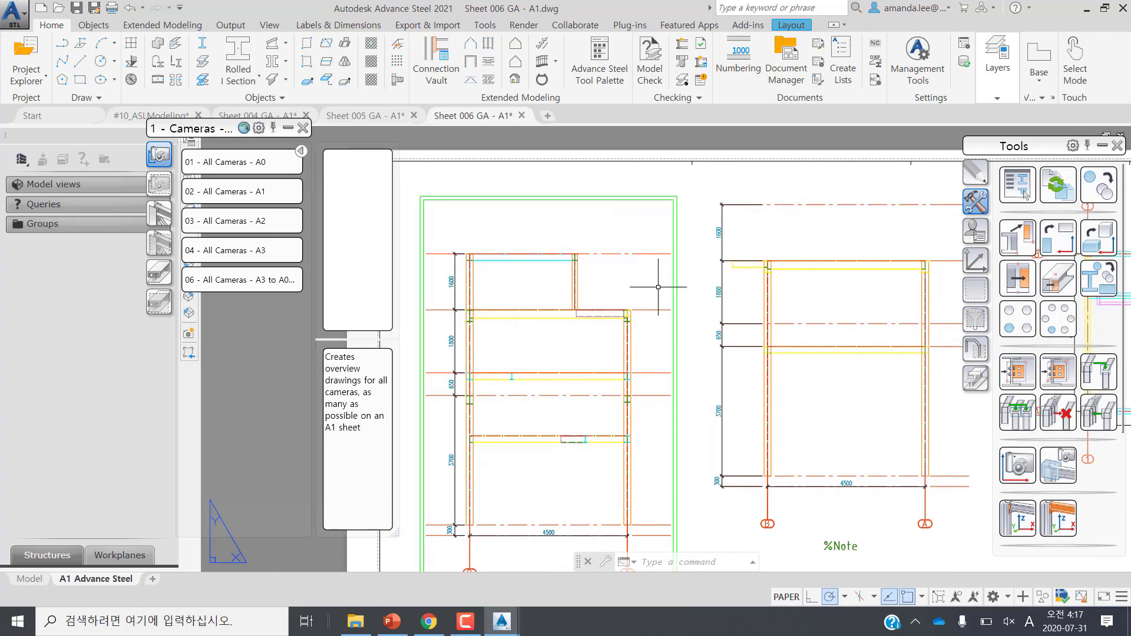
pyautogui.moveTo(658, 287); pyautogui.dragTo(420, 277, button='middle')
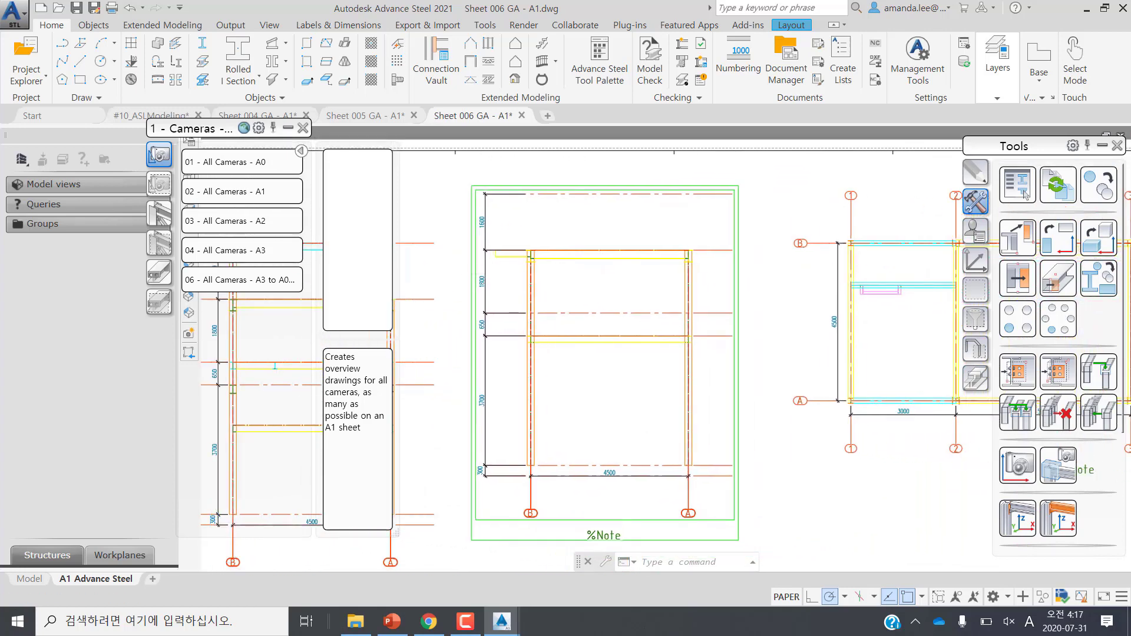
pyautogui.scroll(-5, 579, 324)
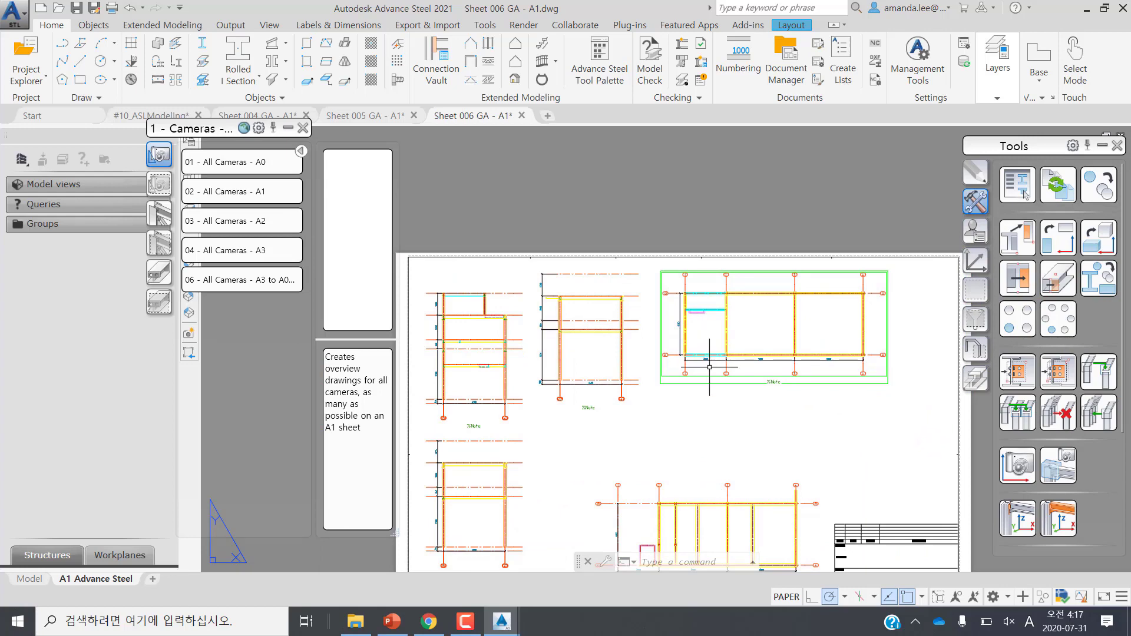
pyautogui.moveTo(724, 377); pyautogui.dragTo(700, 319, button='middle')
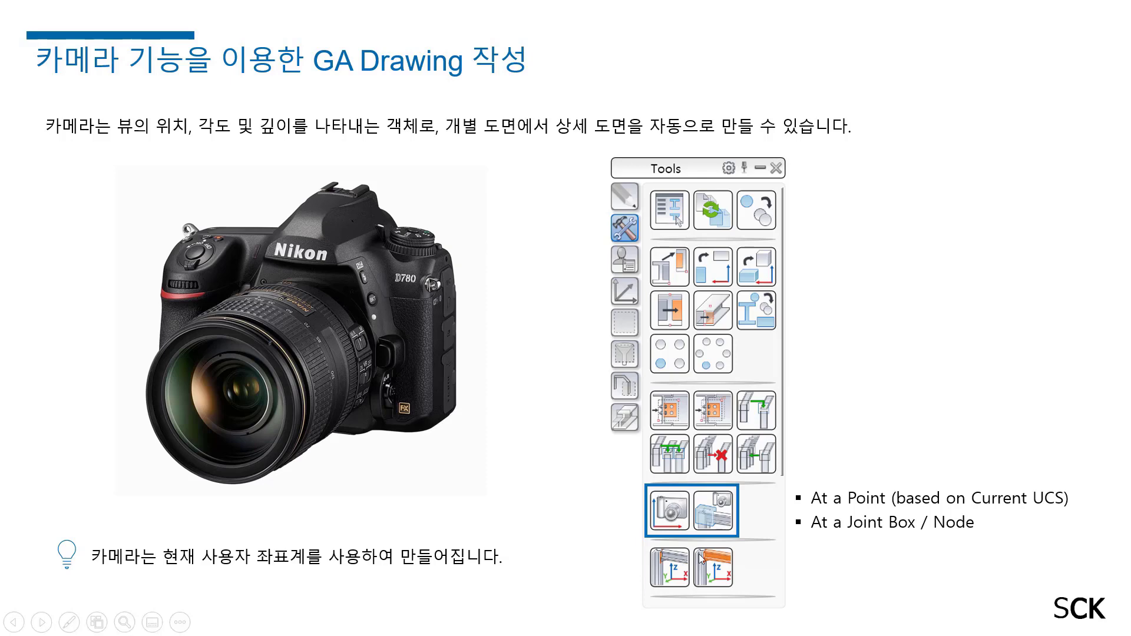
# Step: Advance the slideshow to the Complete Camera vs Partial Camera slide
pyautogui.click(817, 543)
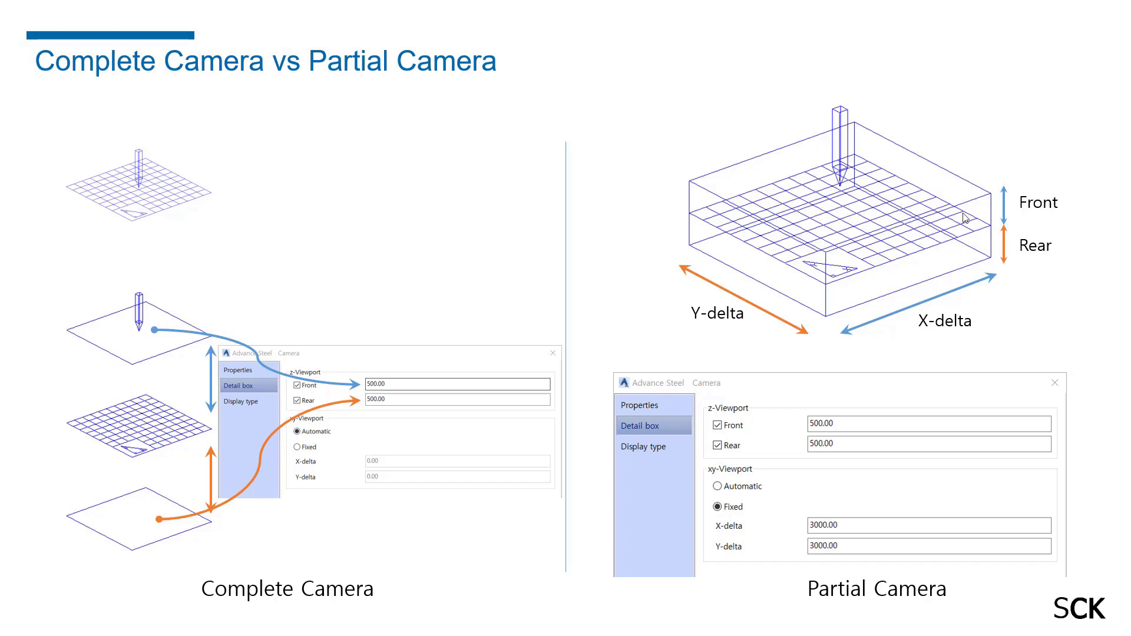
pyautogui.click(998, 431)
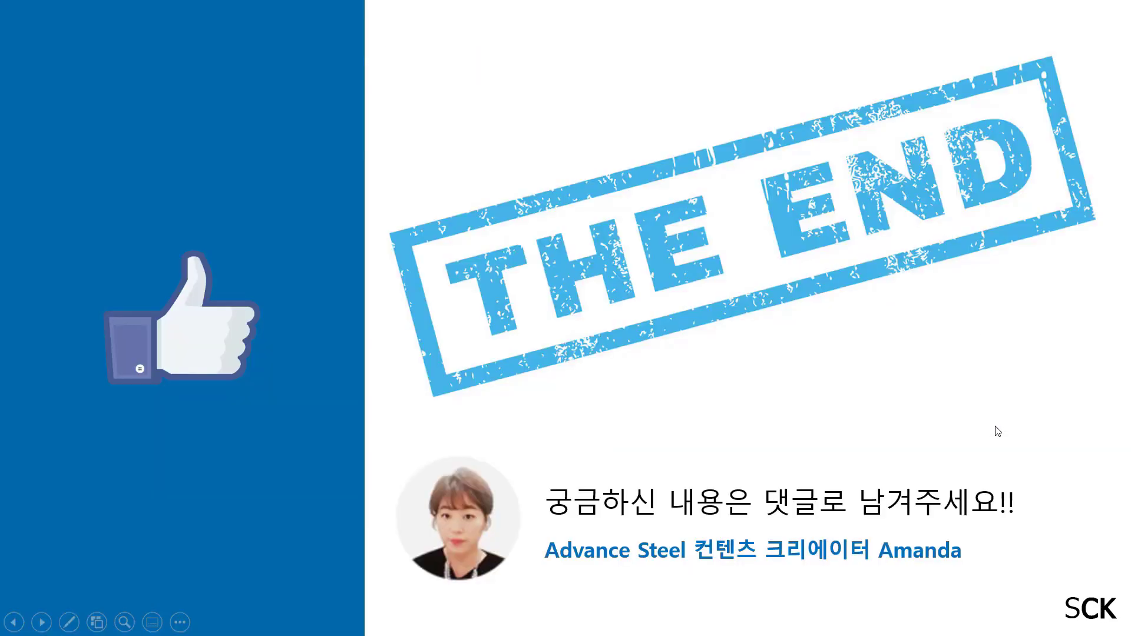